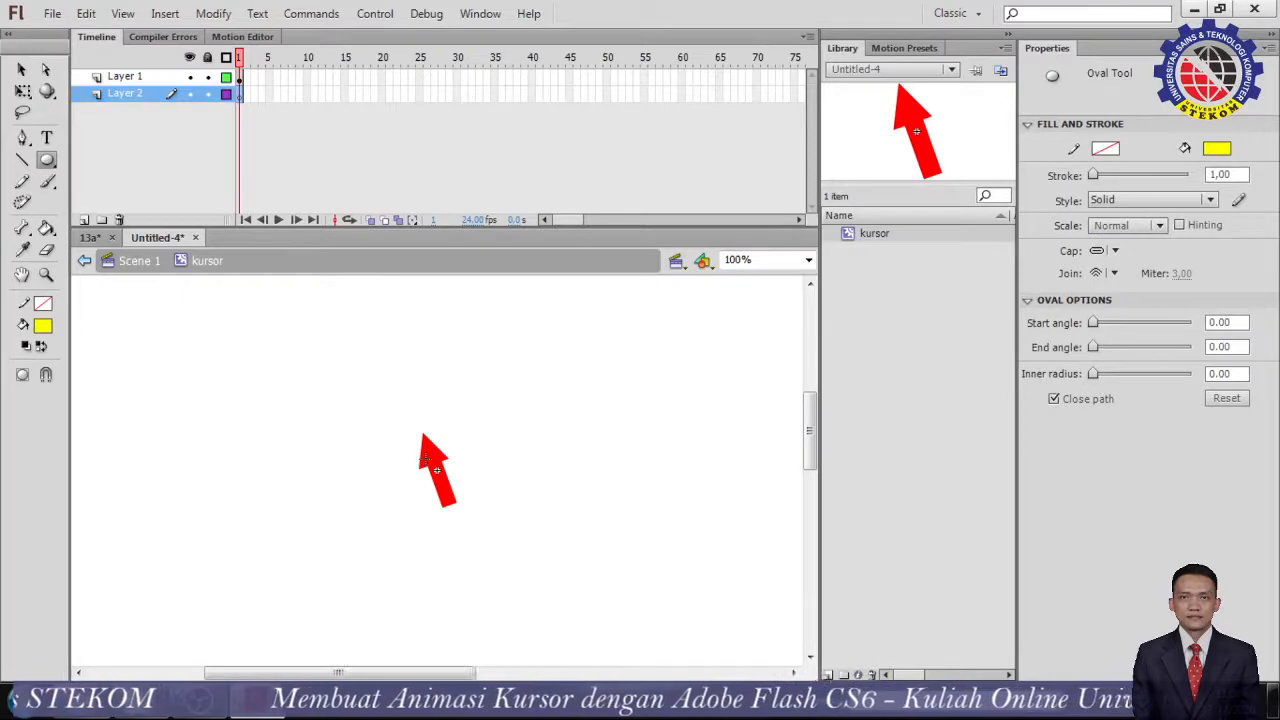
Draw a yellow circle about 47 px wide on Layer 2 and centre it behind the arrow at X -23, Y -23
left_click_drag(425, 458, 462, 503)
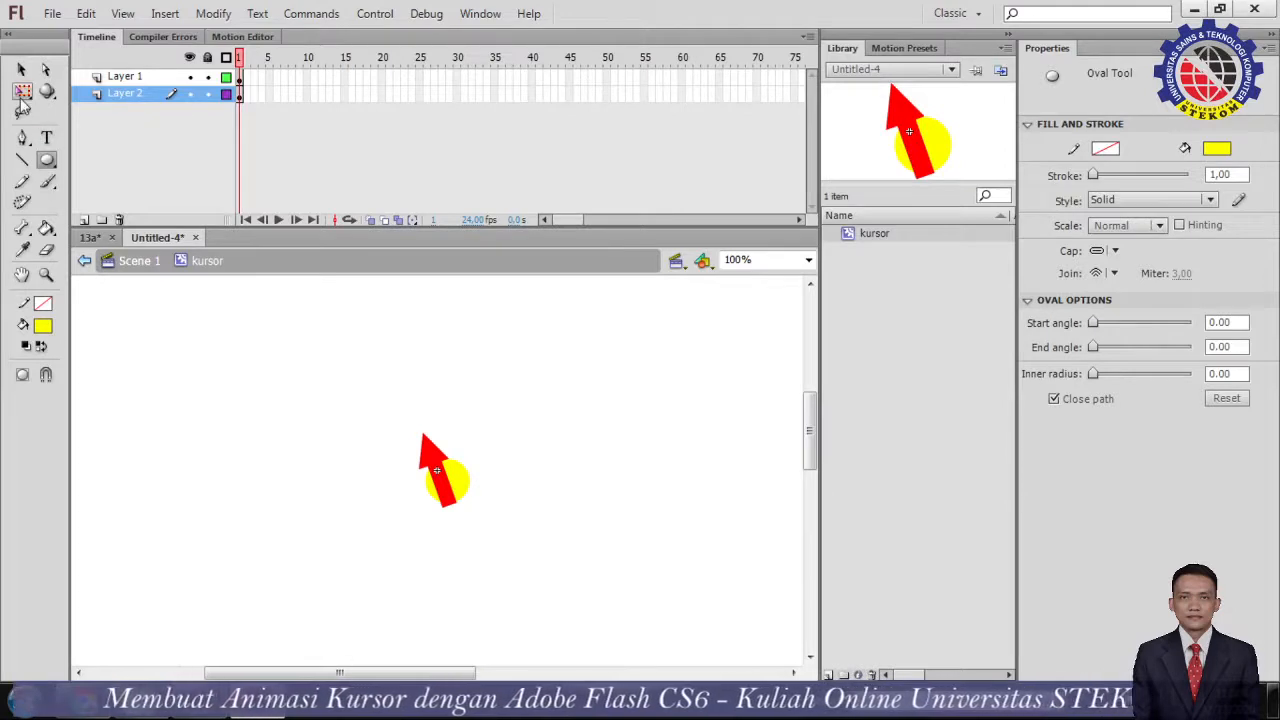
left_click(22, 93)
left_click(457, 480)
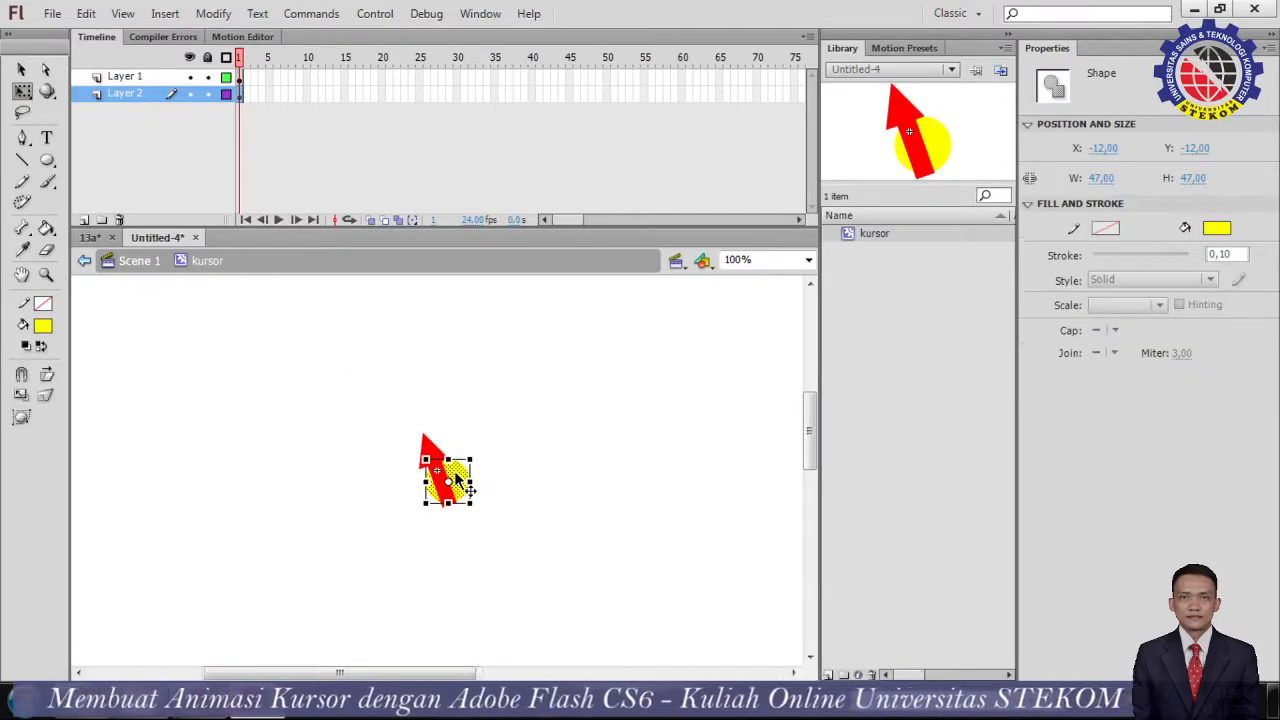
key("Up")
key("Up")
key("Up")
key("Up")
key("Up")
key("Up")
key("Up")
key("Up")
key("Up")
key("Up")
key("Left")
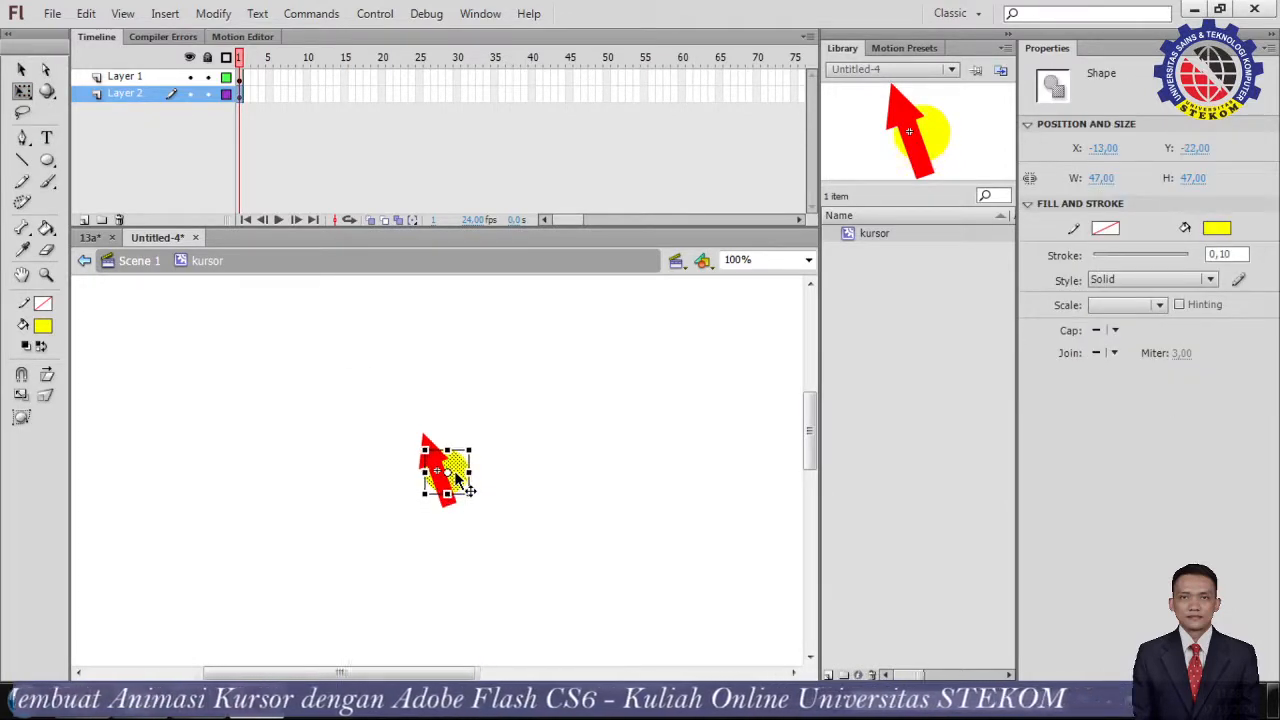
key("Left")
key("Left")
key("Left")
key("Left")
key("Left")
key("Left")
key("Left")
key("Left")
key("Left")
key("Left")
key("Up")
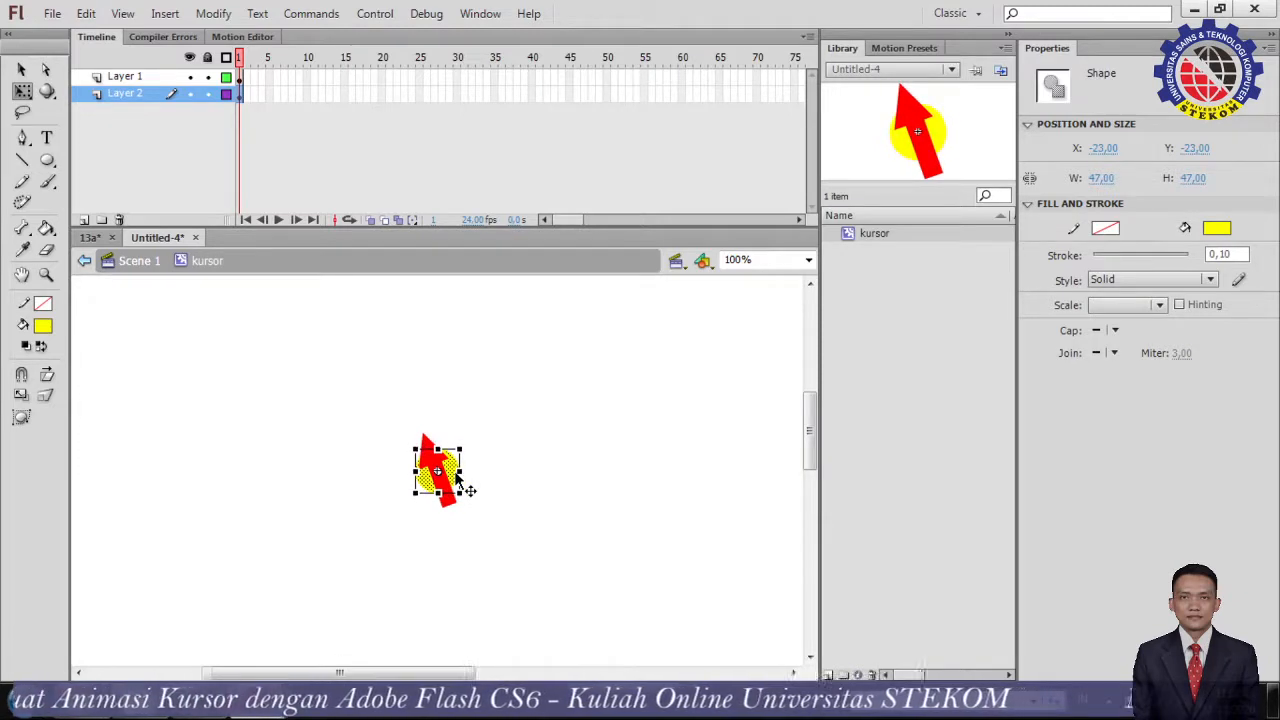
key("Left")
key("Right")
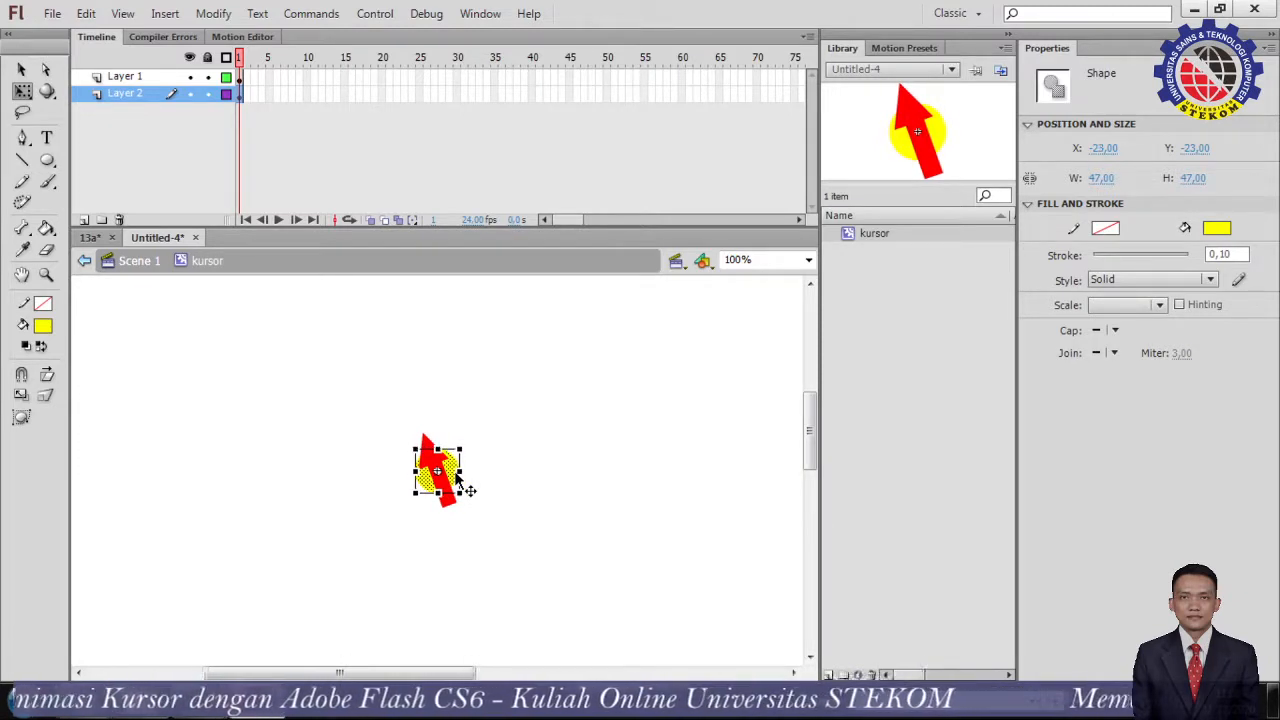
left_click(328, 478)
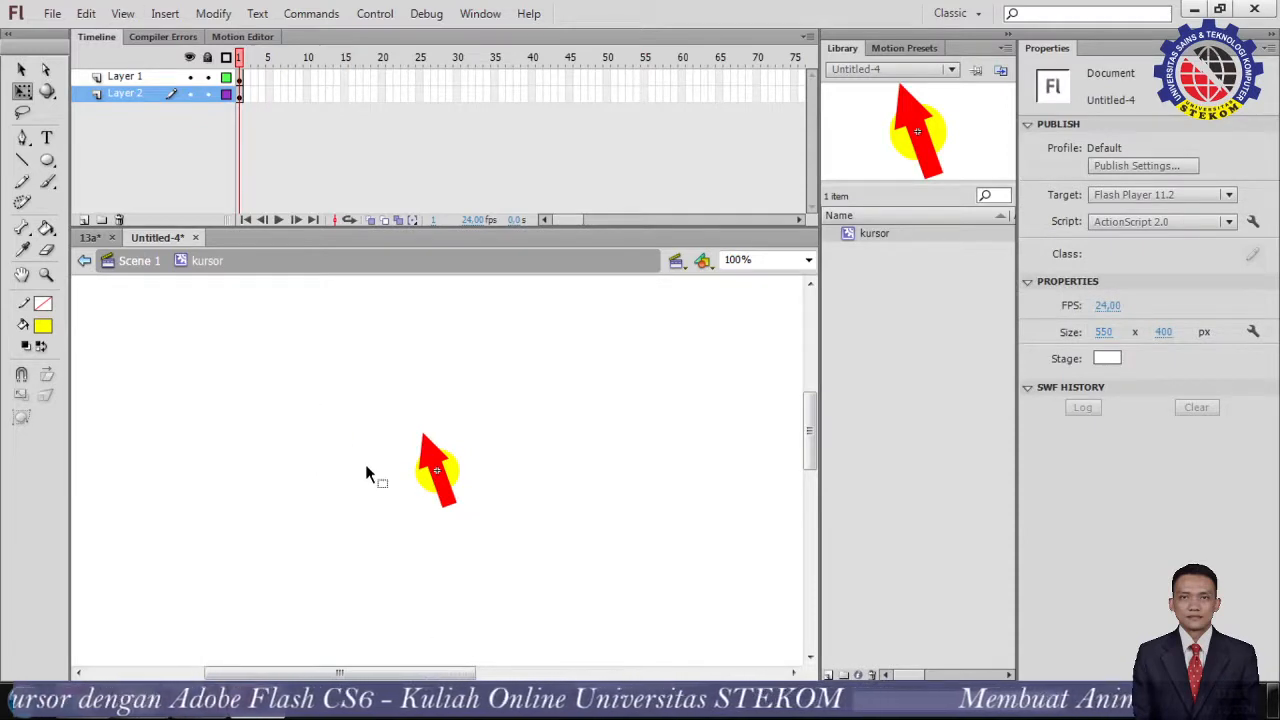
left_click(455, 481)
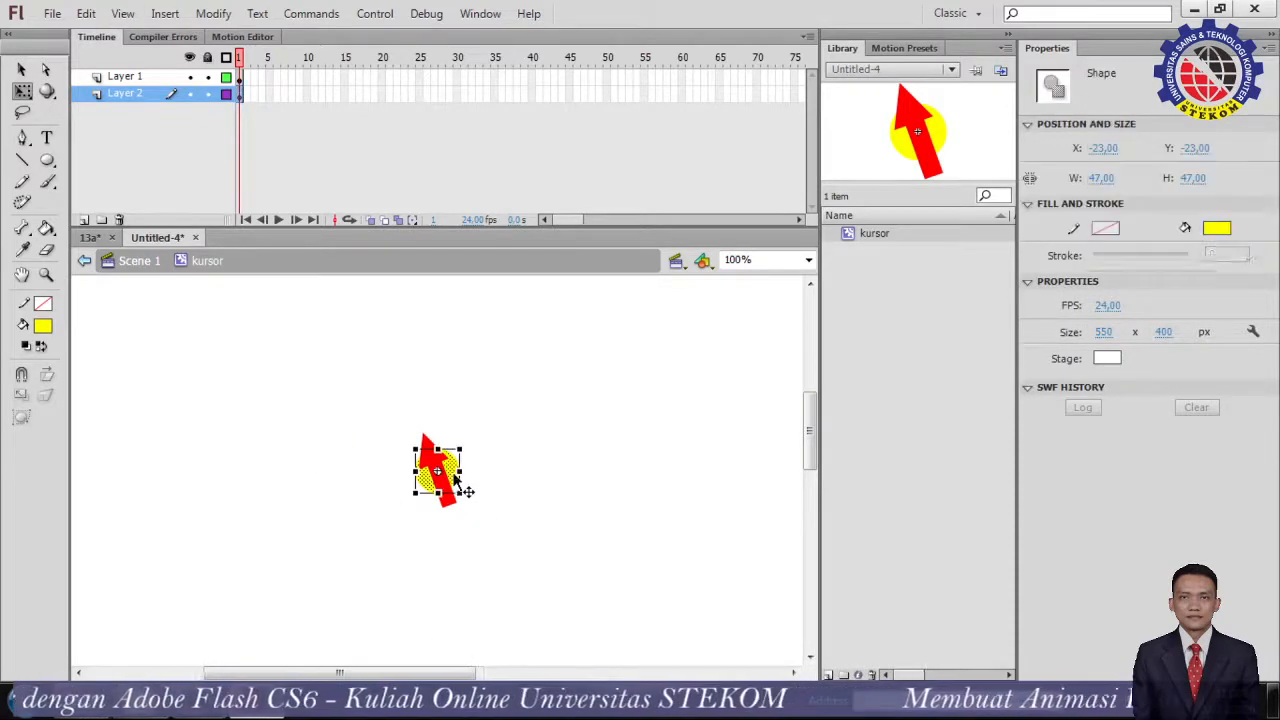
left_click(338, 421)
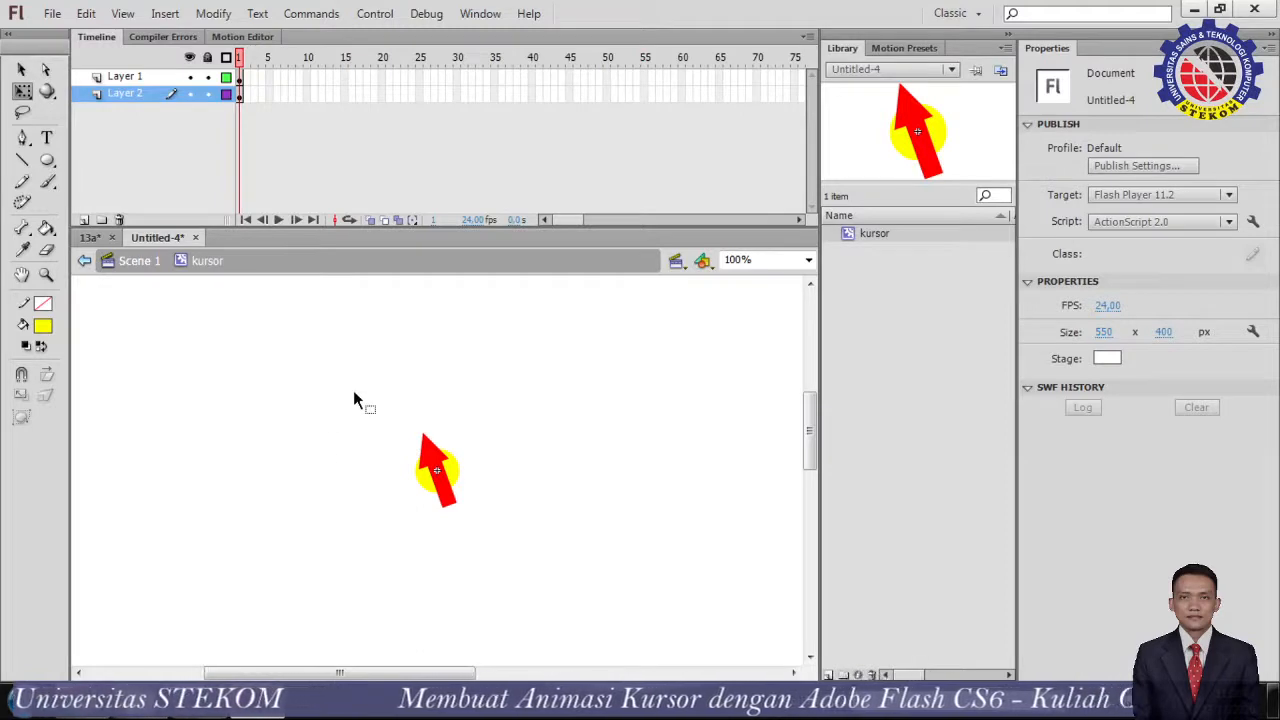
Extend Layer 1 and Layer 2 to frame 10 by inserting frames, and return the playhead to frame 1
left_click(21, 69)
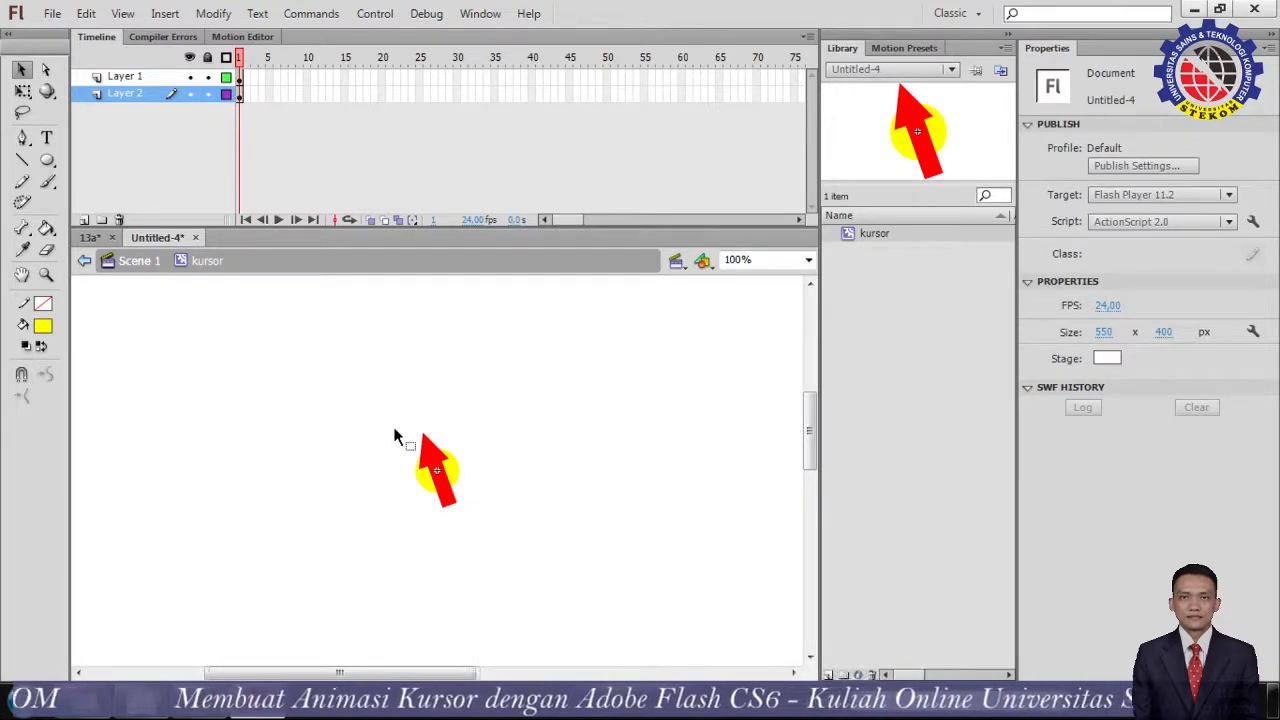
left_click(308, 77)
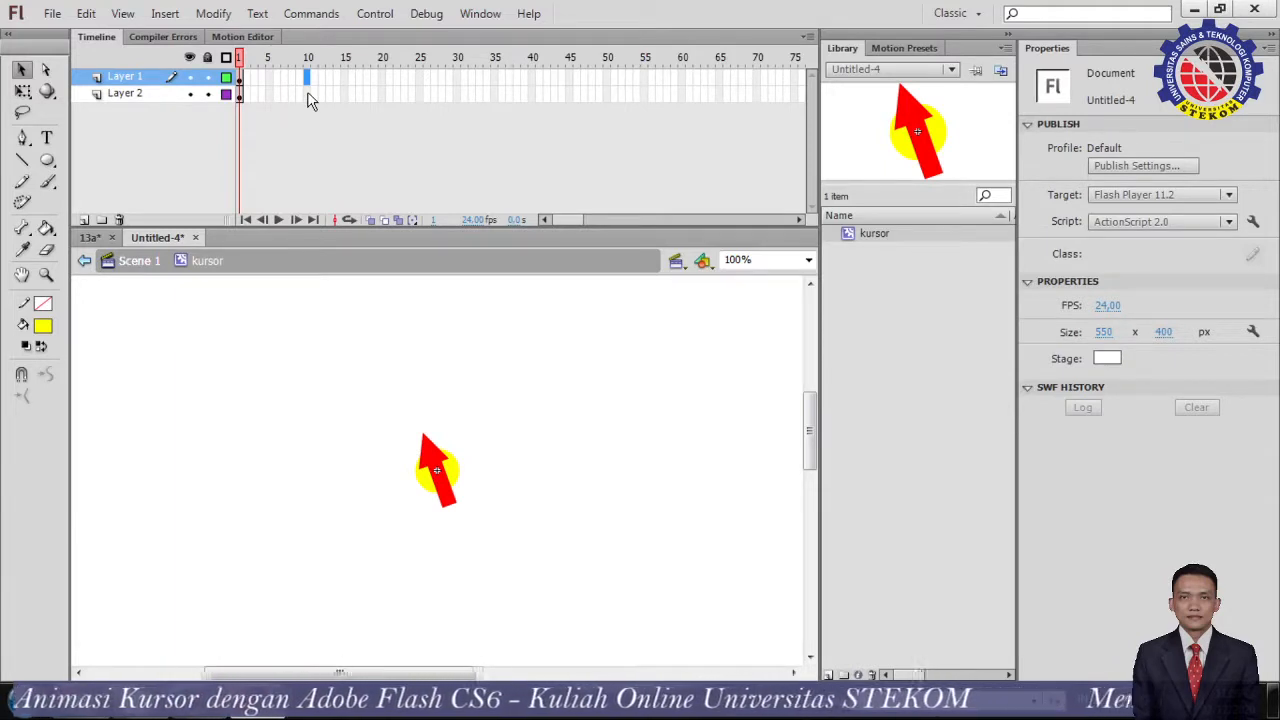
left_click(307, 93)
right_click(307, 93)
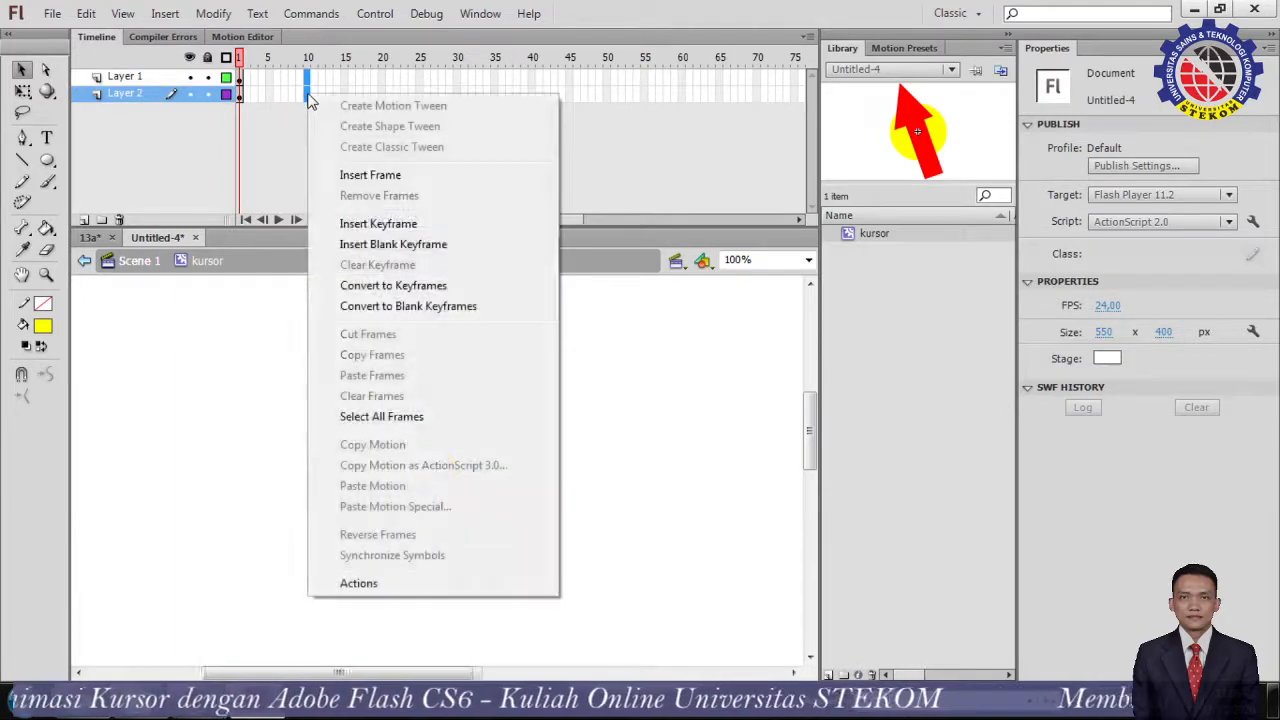
left_click(364, 176)
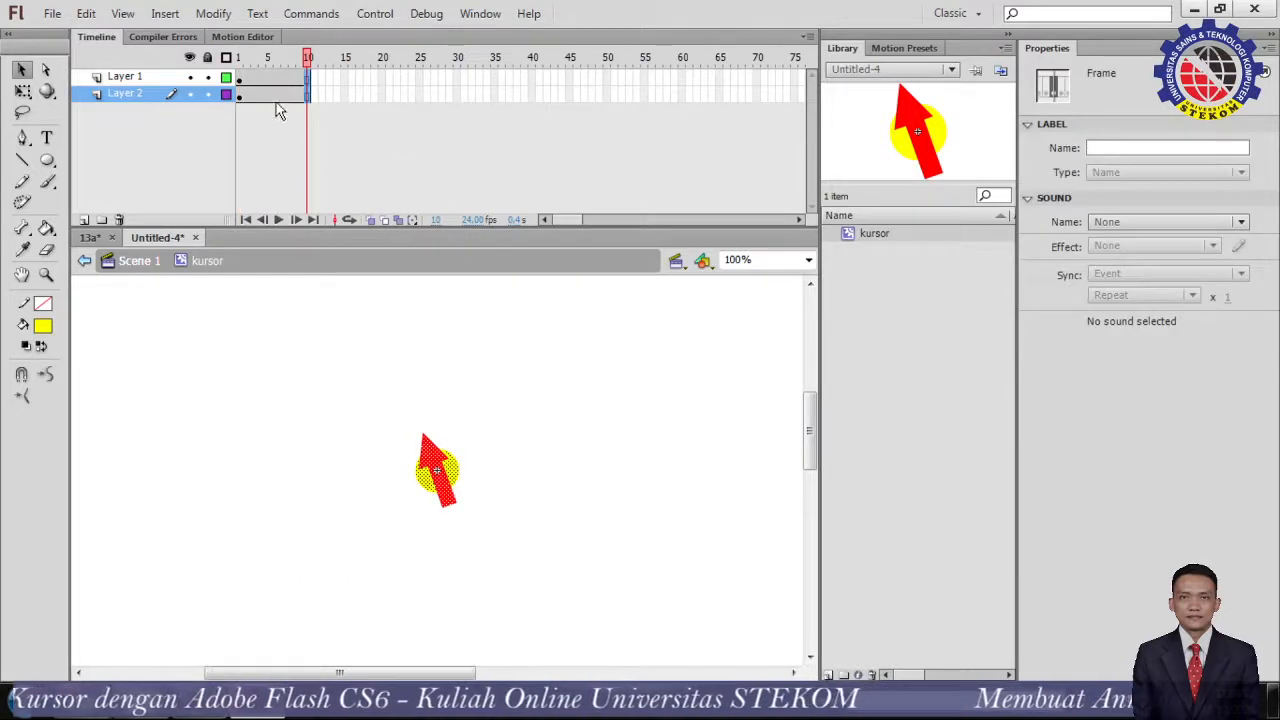
left_click_drag(308, 58, 238, 60)
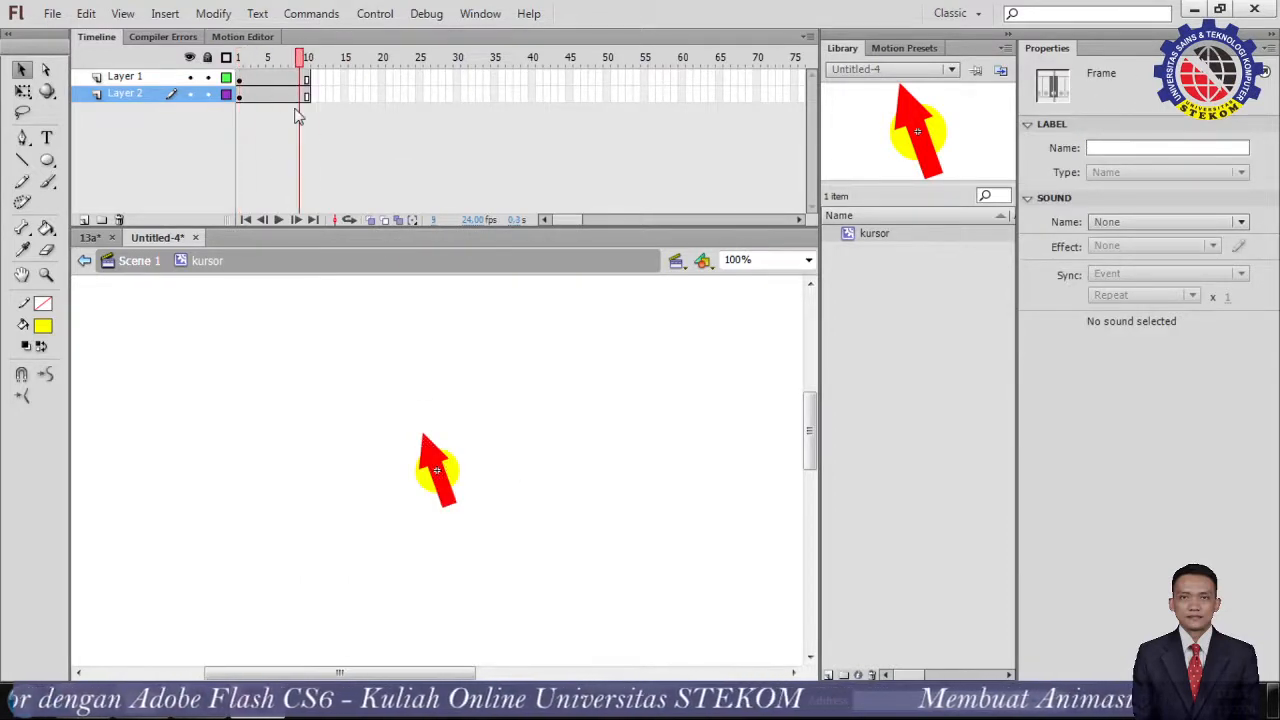
left_click(256, 126)
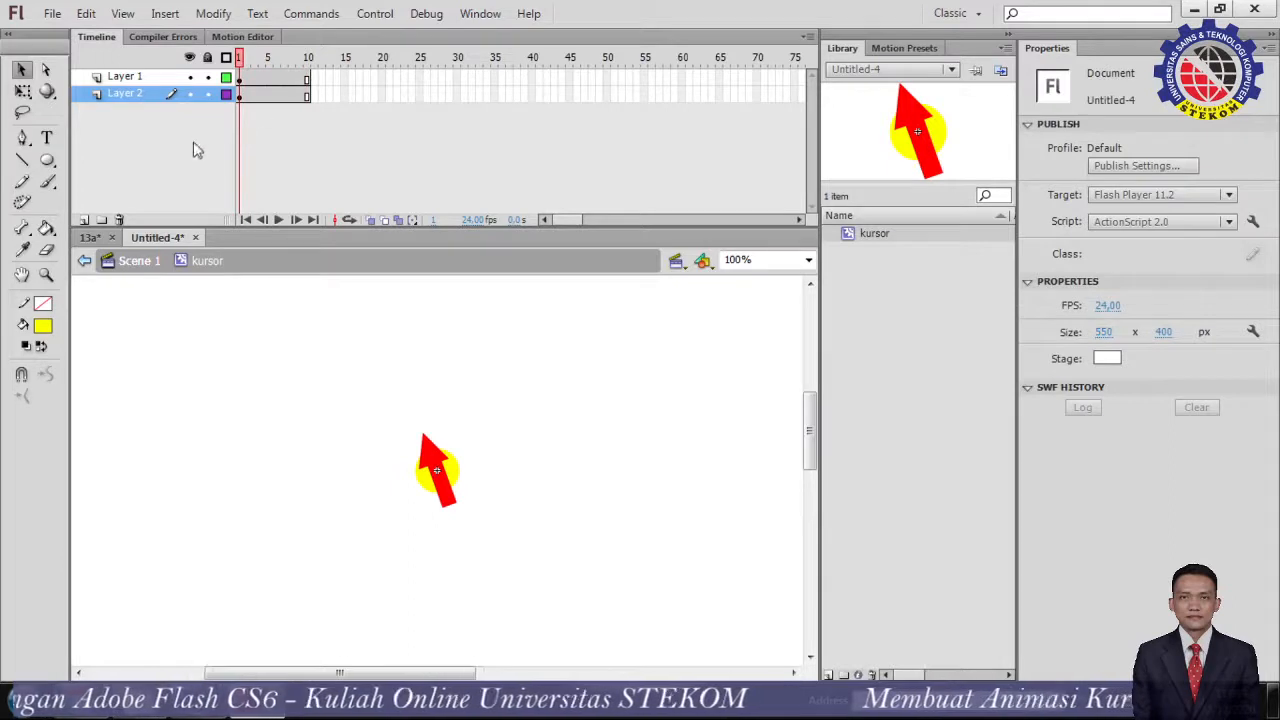
Insert a keyframe at frame 5 of Layer 2
left_click(240, 94)
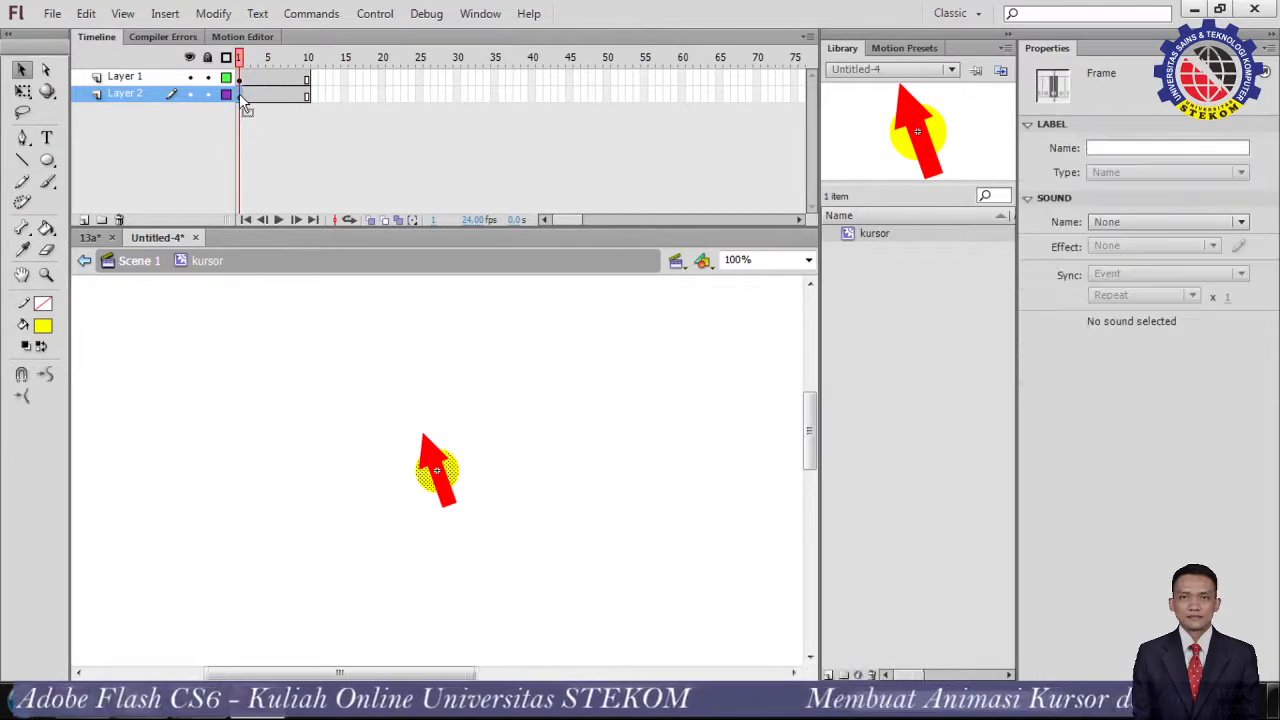
left_click(268, 94)
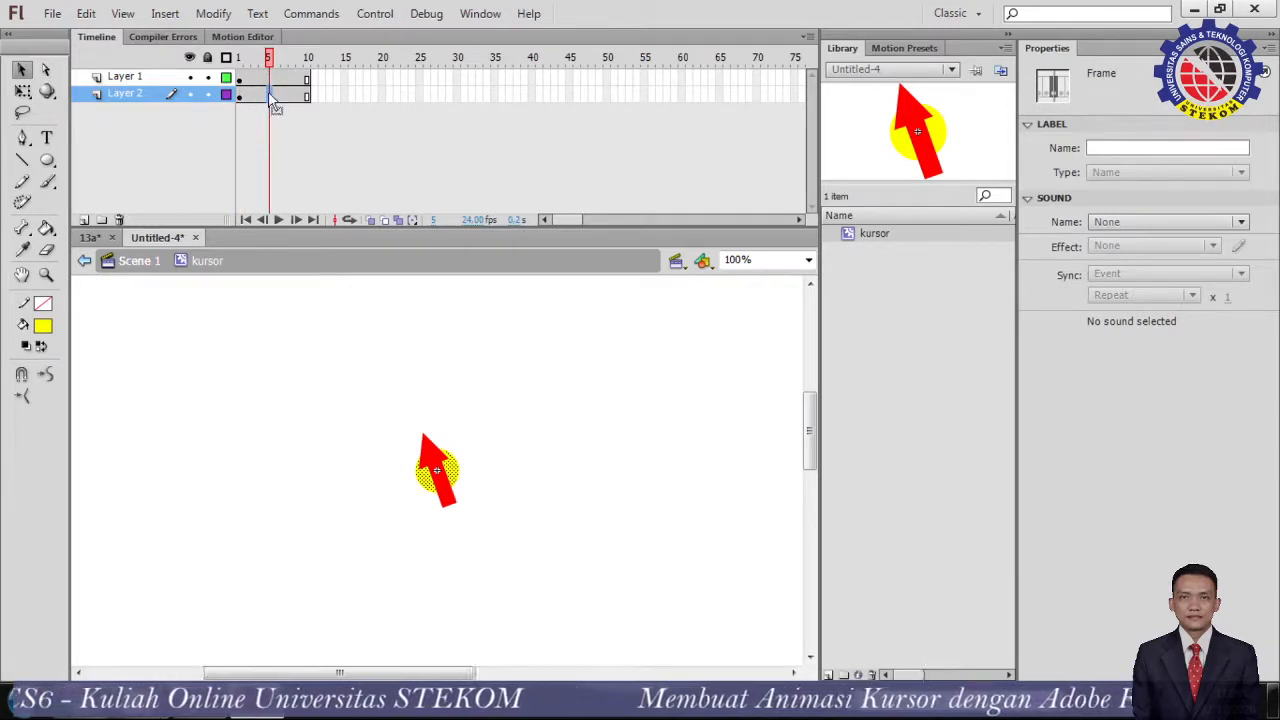
left_click(240, 96)
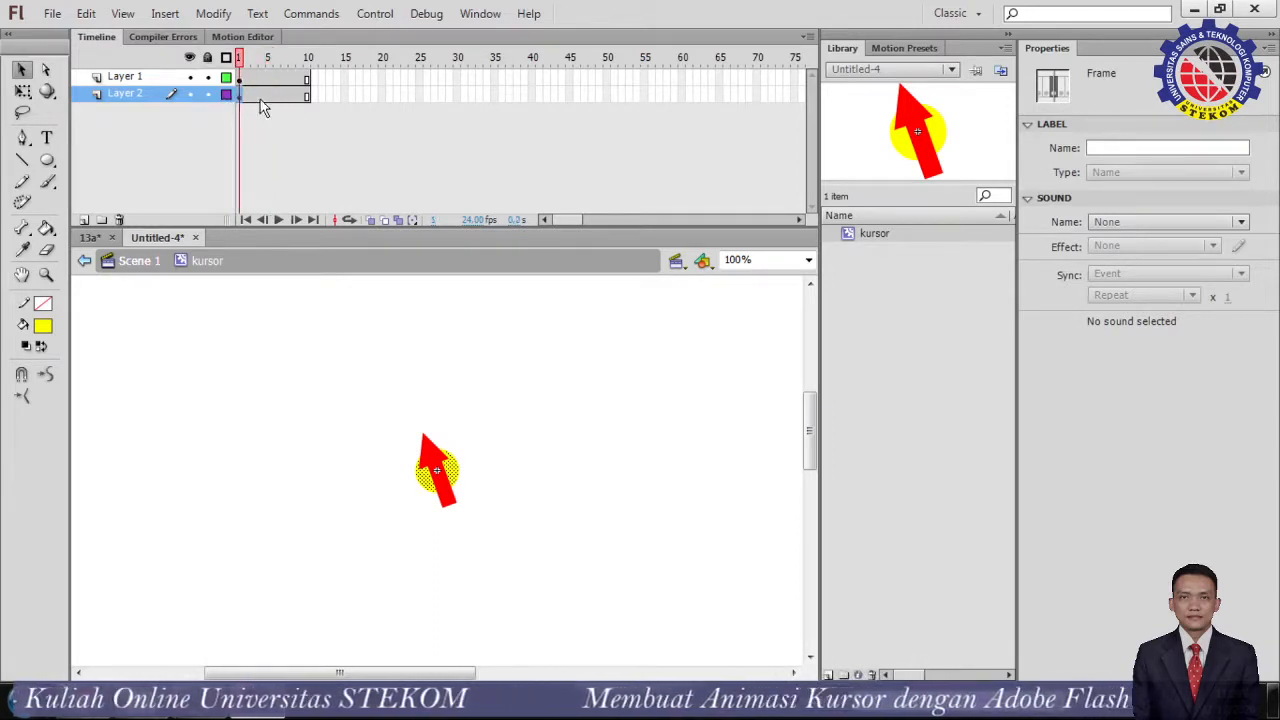
left_click(268, 96)
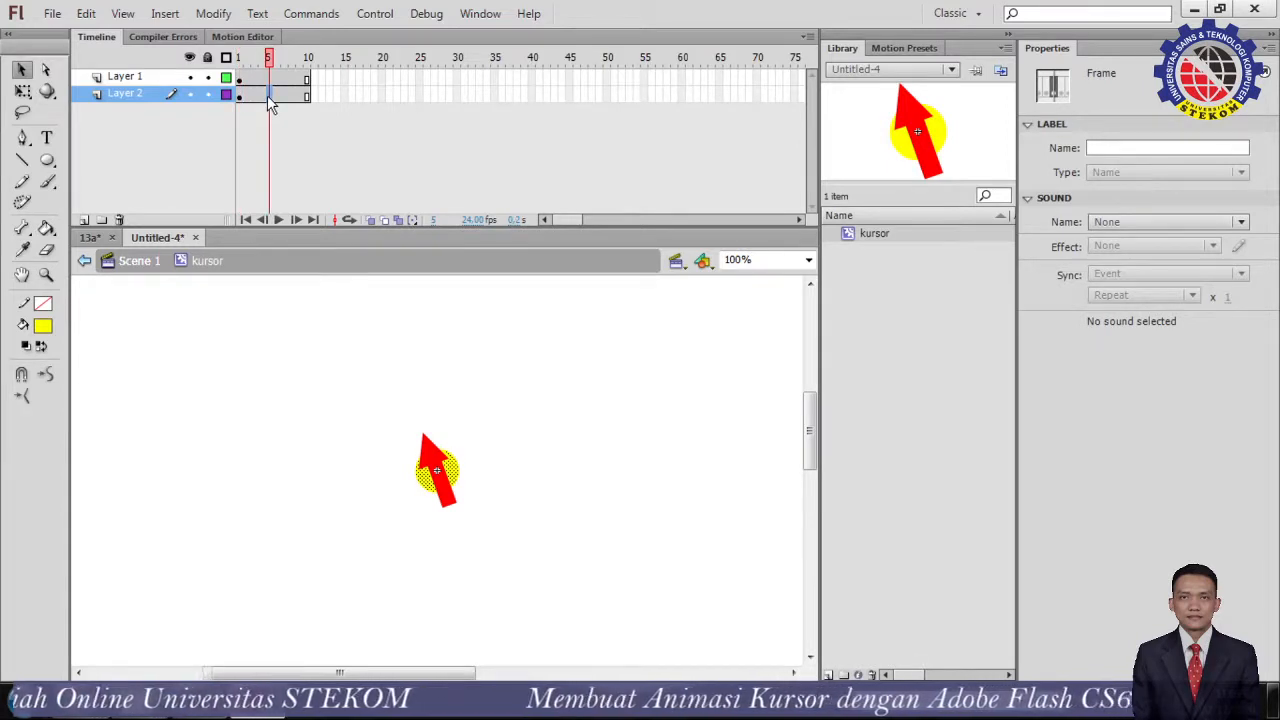
right_click(268, 98)
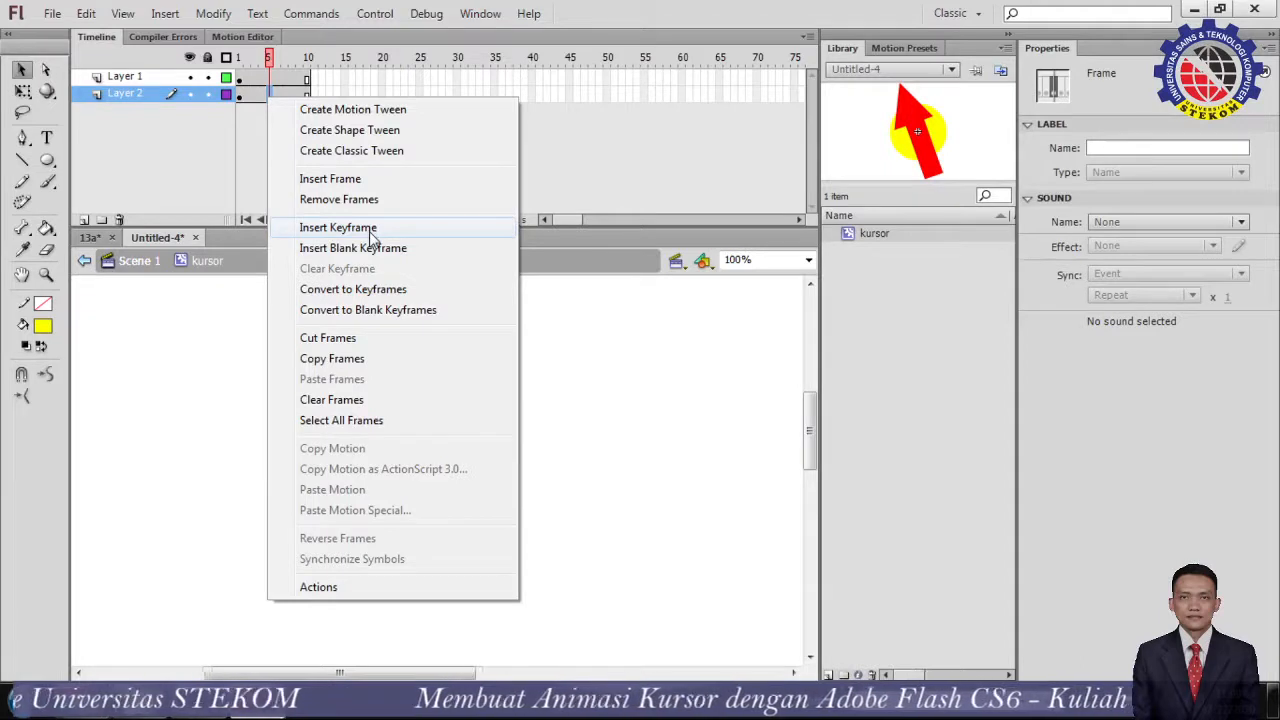
left_click(338, 228)
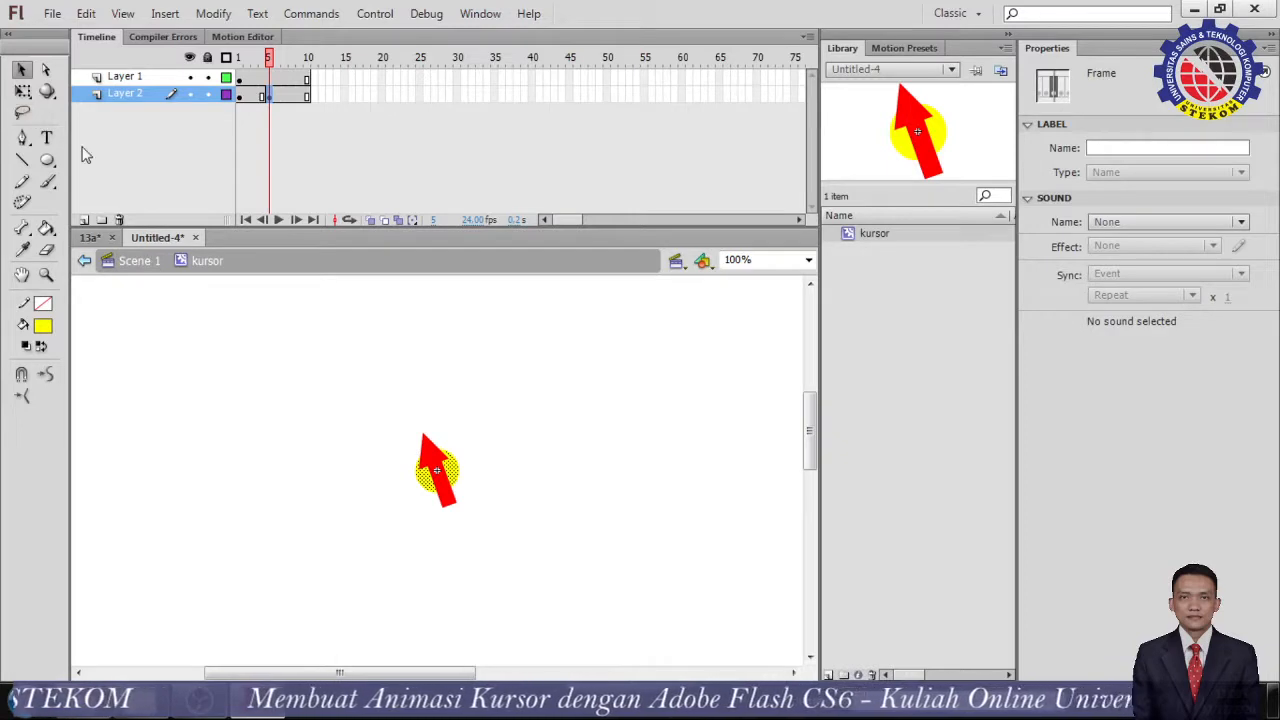
Enlarge the yellow circle at frame 5 proportionally to about 91 px wide with Free Transform
left_click(22, 90)
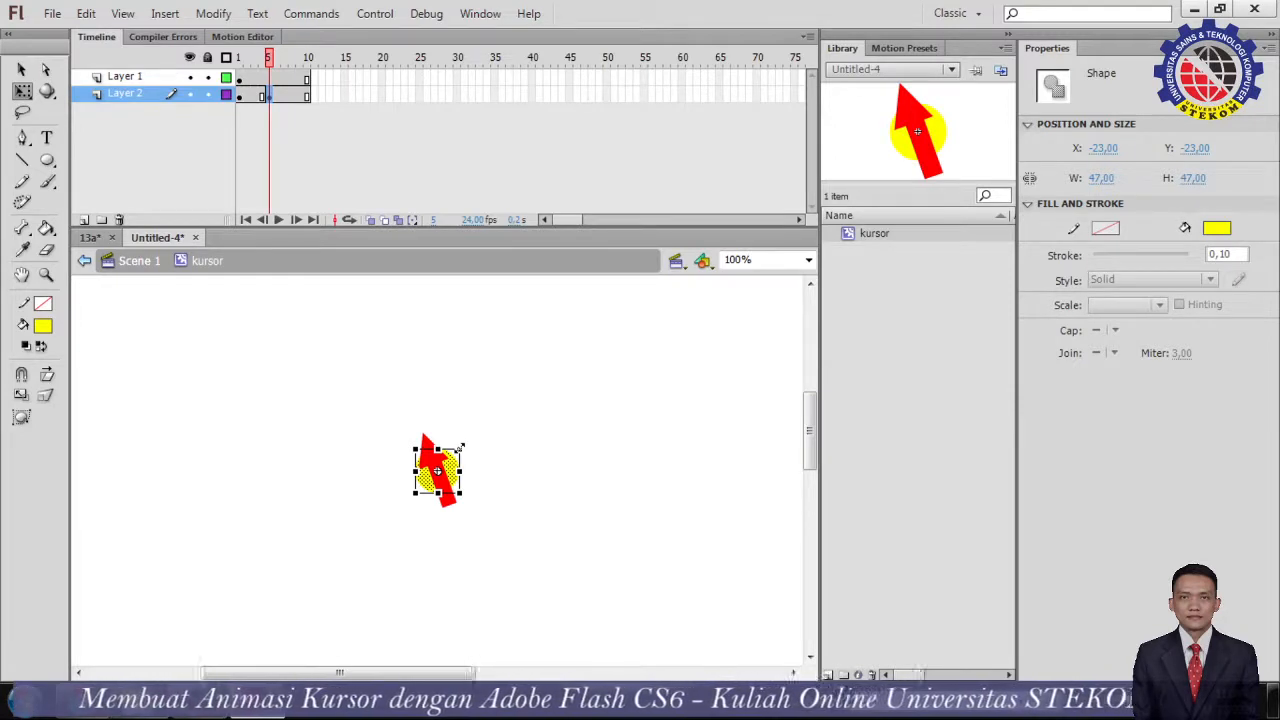
left_click_drag(459, 447, 486, 424)
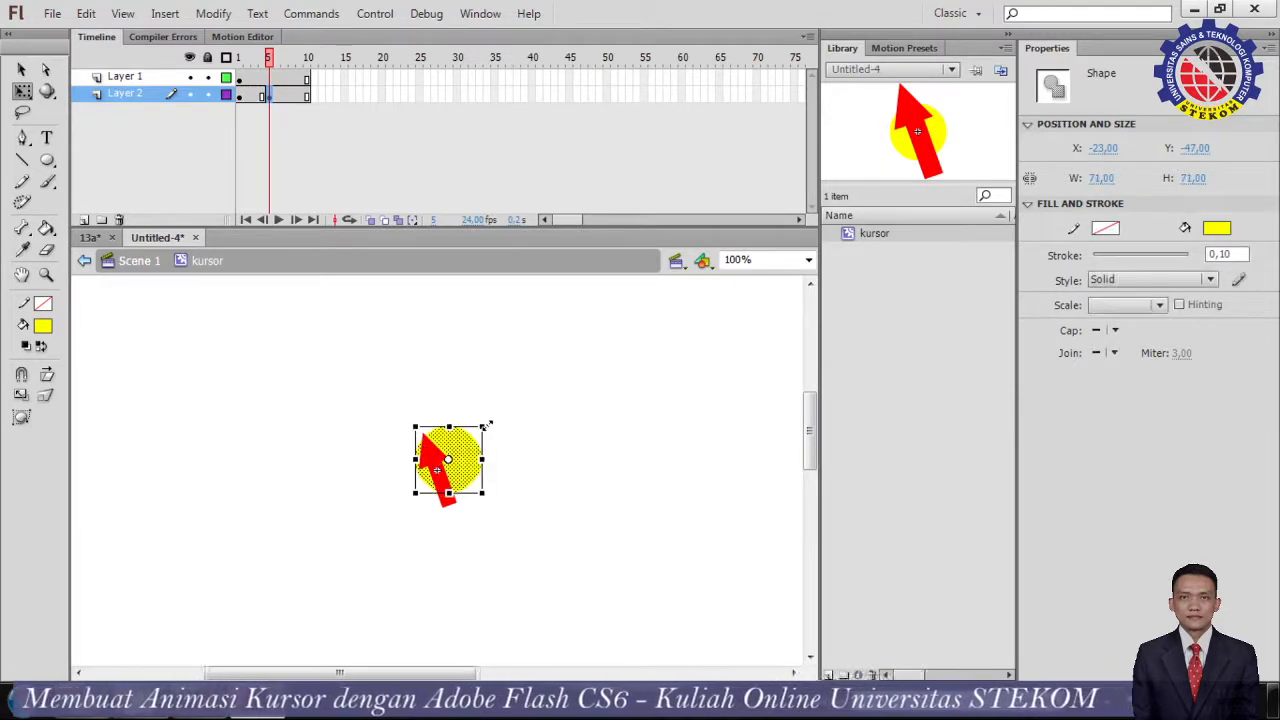
key("ctrl+z")
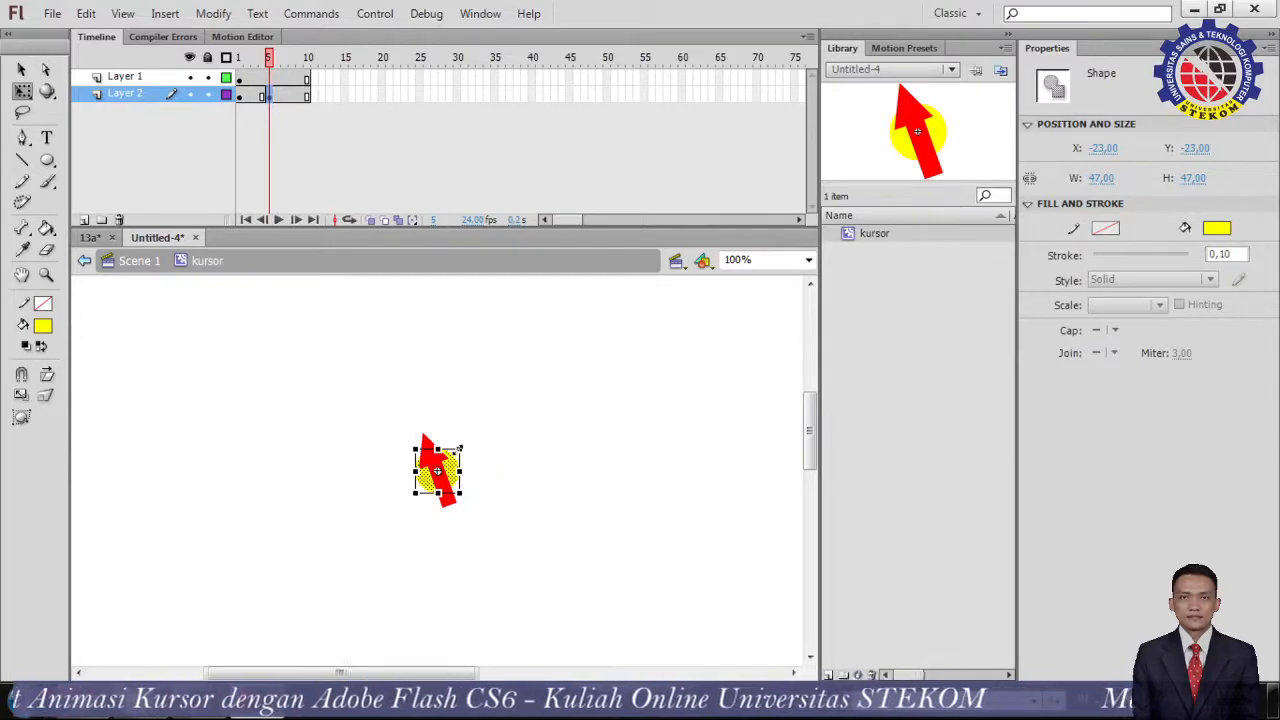
left_click_drag(460, 448, 524, 409)
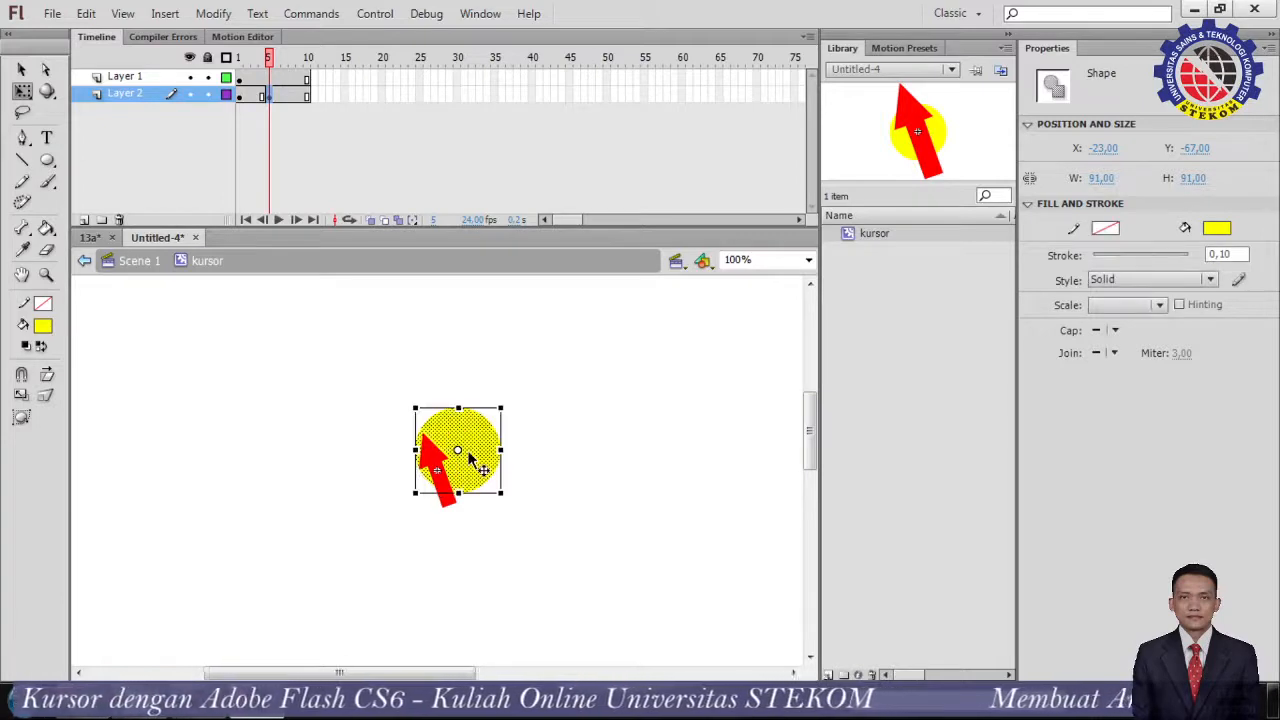
Nudge the enlarged circle at frame 5 to X -46, Y -46 so it is centred behind the arrow
key("Left")
key("Left")
key("Left")
key("Left")
key("Left")
key("Left")
key("Left")
key("Left")
key("Left")
key("Left")
key("Left")
key("Left")
key("Left")
key("Left")
key("Left")
key("Left")
key("Left")
key("Left")
key("Left")
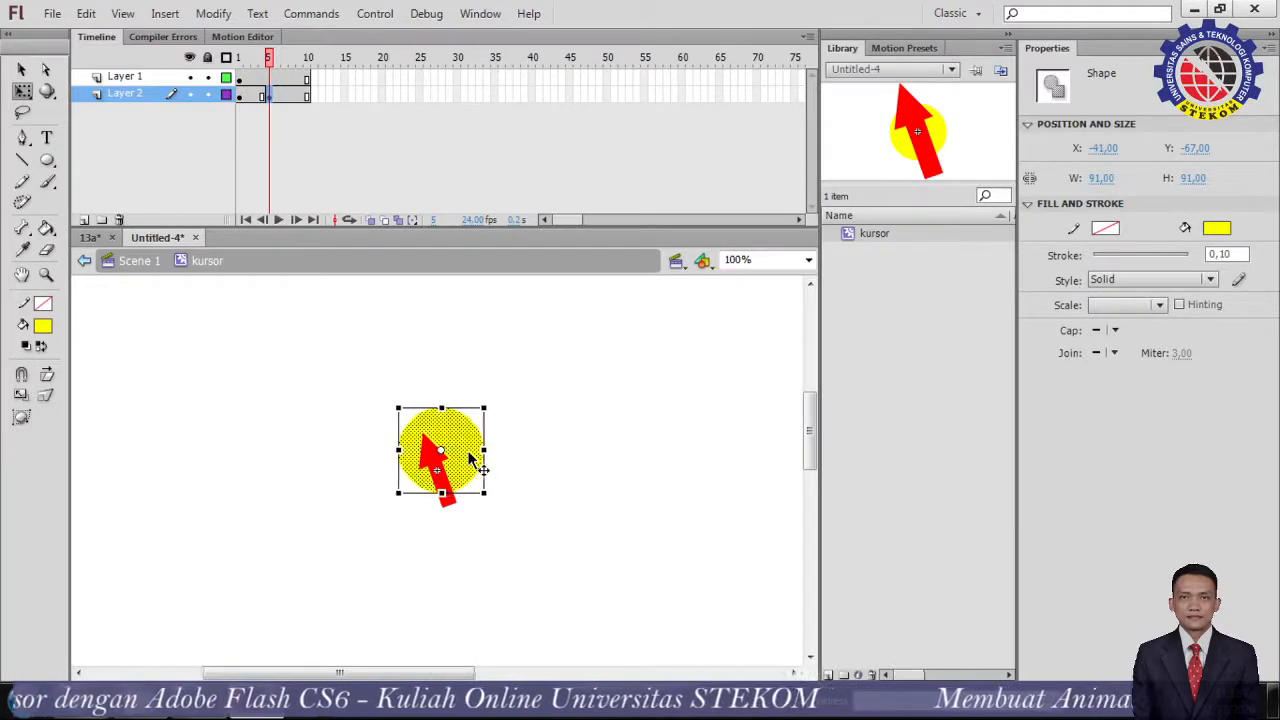
key("Left")
key("Left")
key("Left")
key("Left")
key("Left")
key("Left")
key("Left")
key("Left")
key("Left")
key("Down")
key("Down")
key("Down")
key("Down")
key("Down")
key("Down")
key("Down")
key("Down")
key("Down")
key("Down")
key("Down")
key("Down")
key("Down")
key("Down")
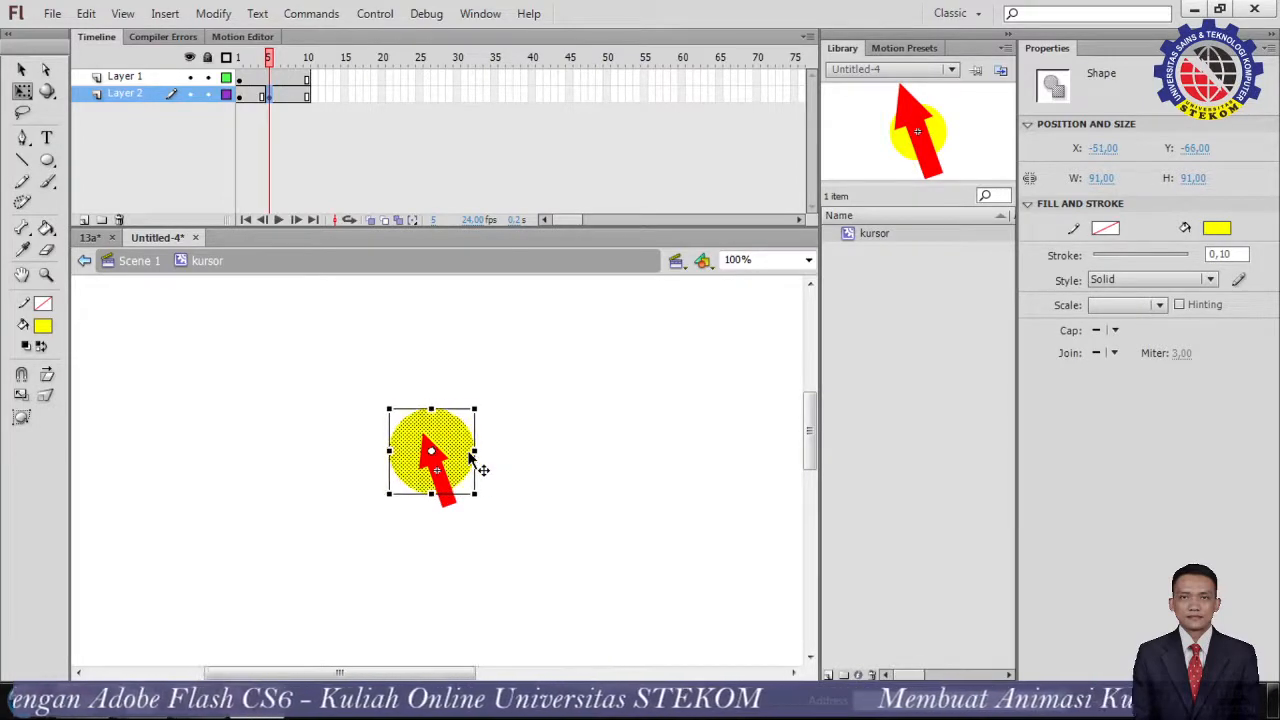
key("Down")
key("Down")
key("Down")
key("Down")
key("Down")
key("Down")
key("Down")
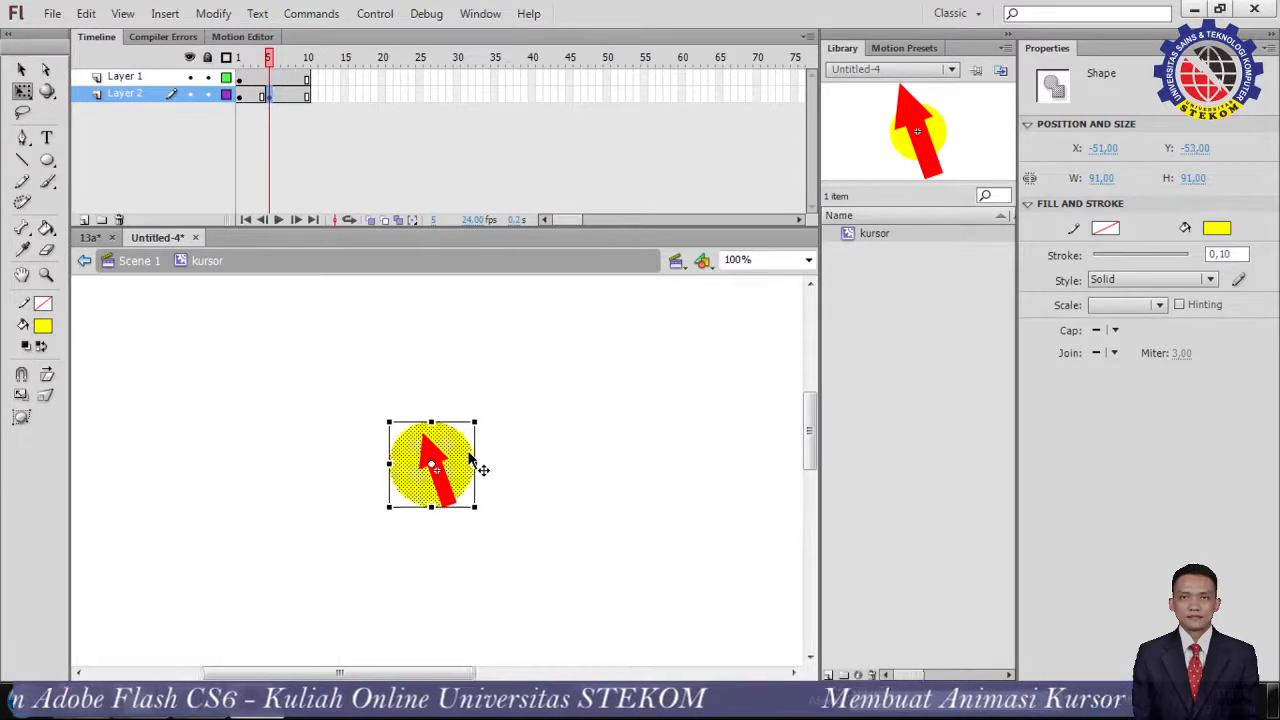
key("Right")
key("Right")
key("Right")
key("Right")
key("Right")
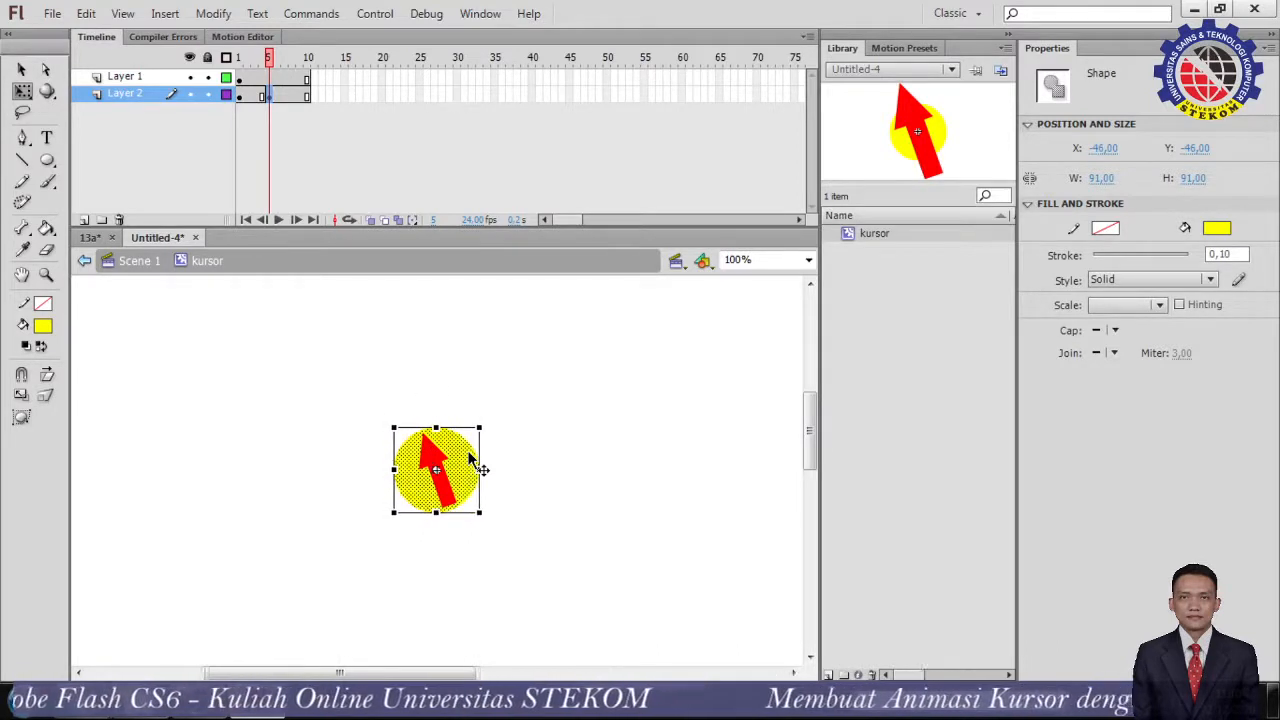
key("Down")
key("Right")
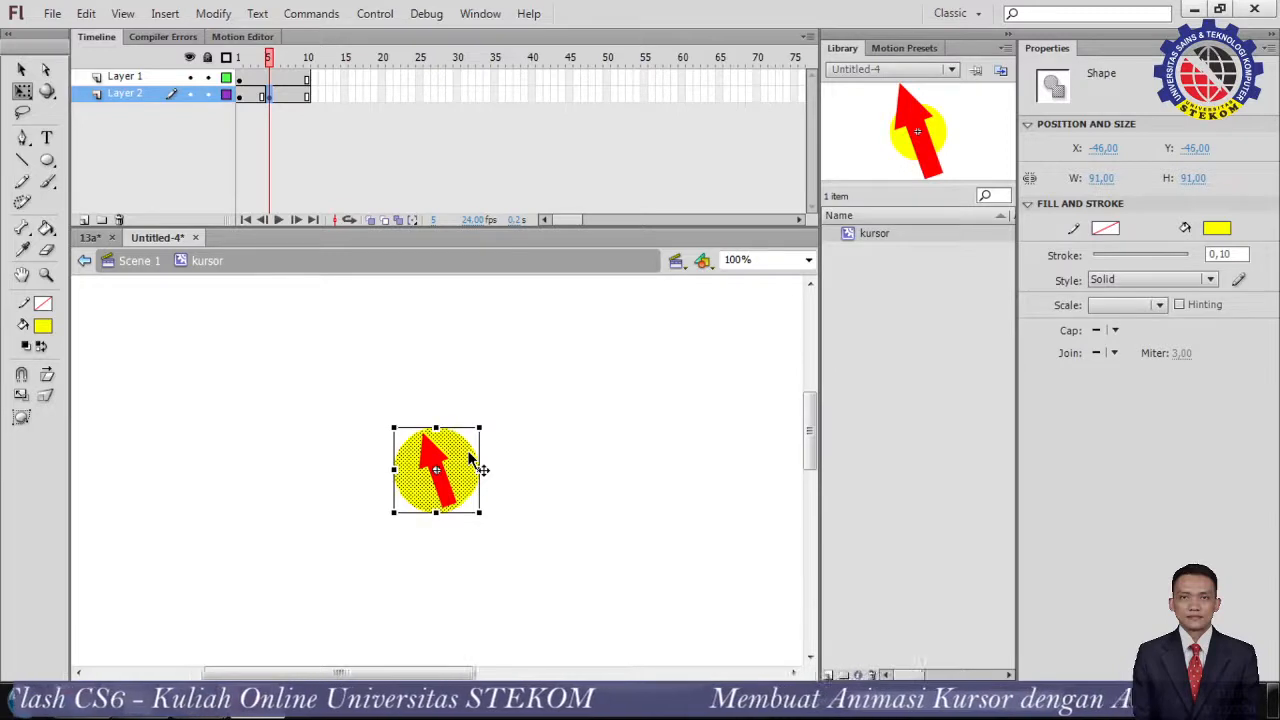
key("Left")
key("Up")
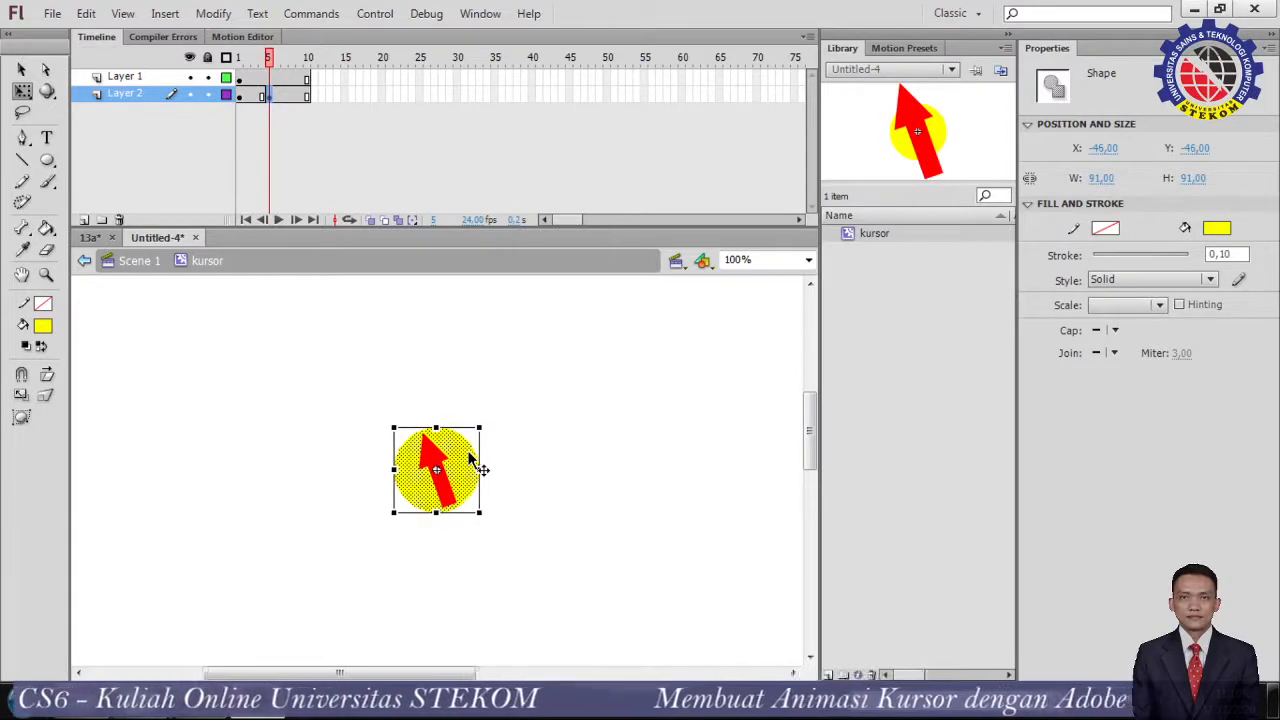
left_click(356, 378)
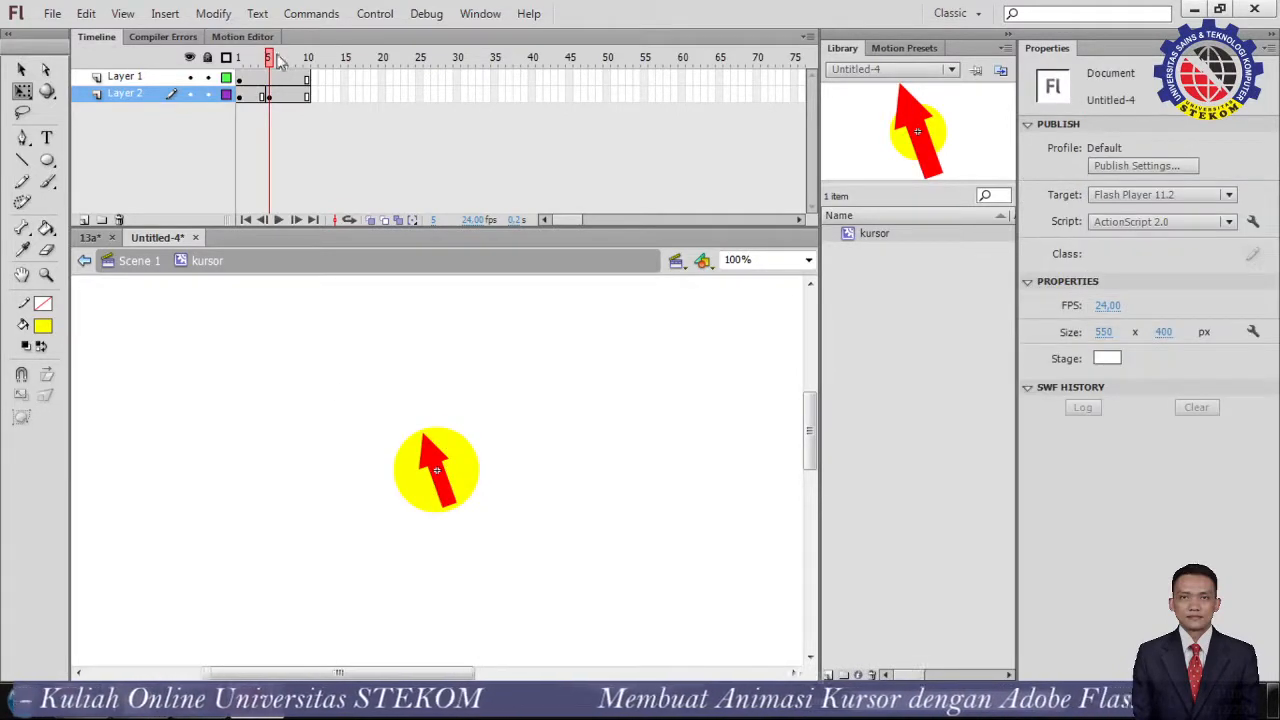
left_click_drag(242, 36, 271, 119)
left_click(96, 36)
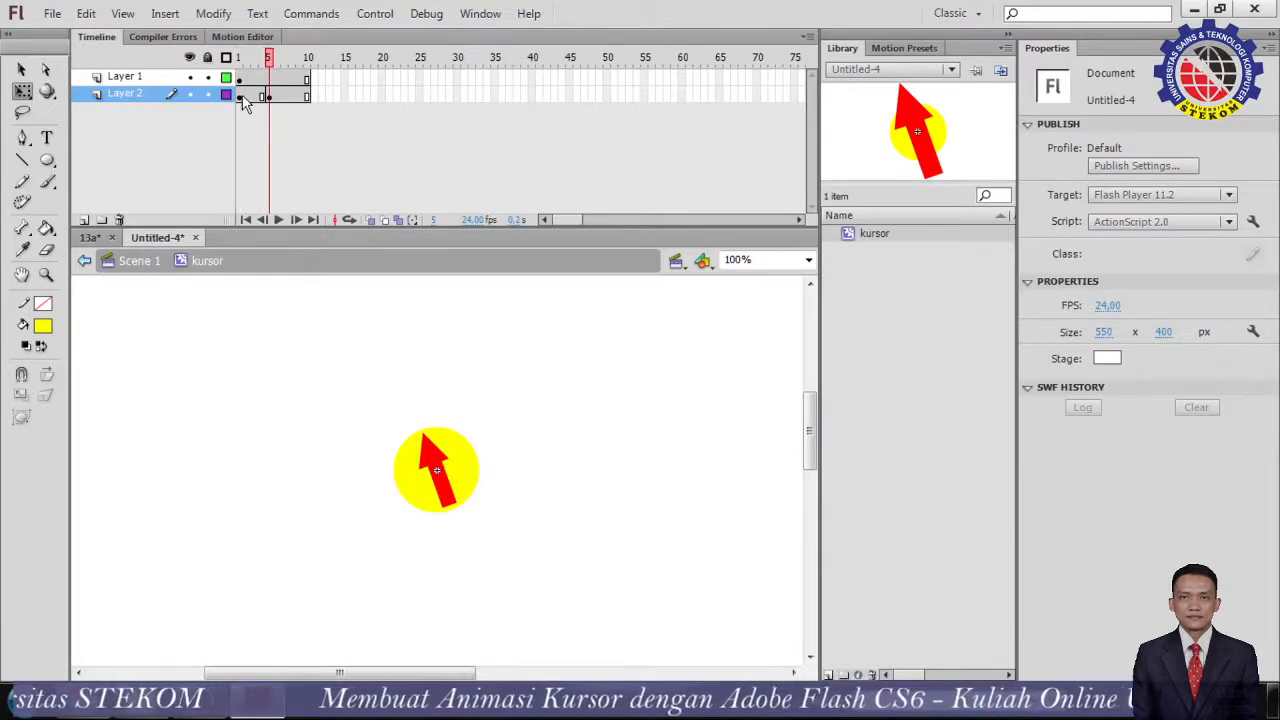
left_click(240, 95)
left_click_drag(241, 97, 259, 99)
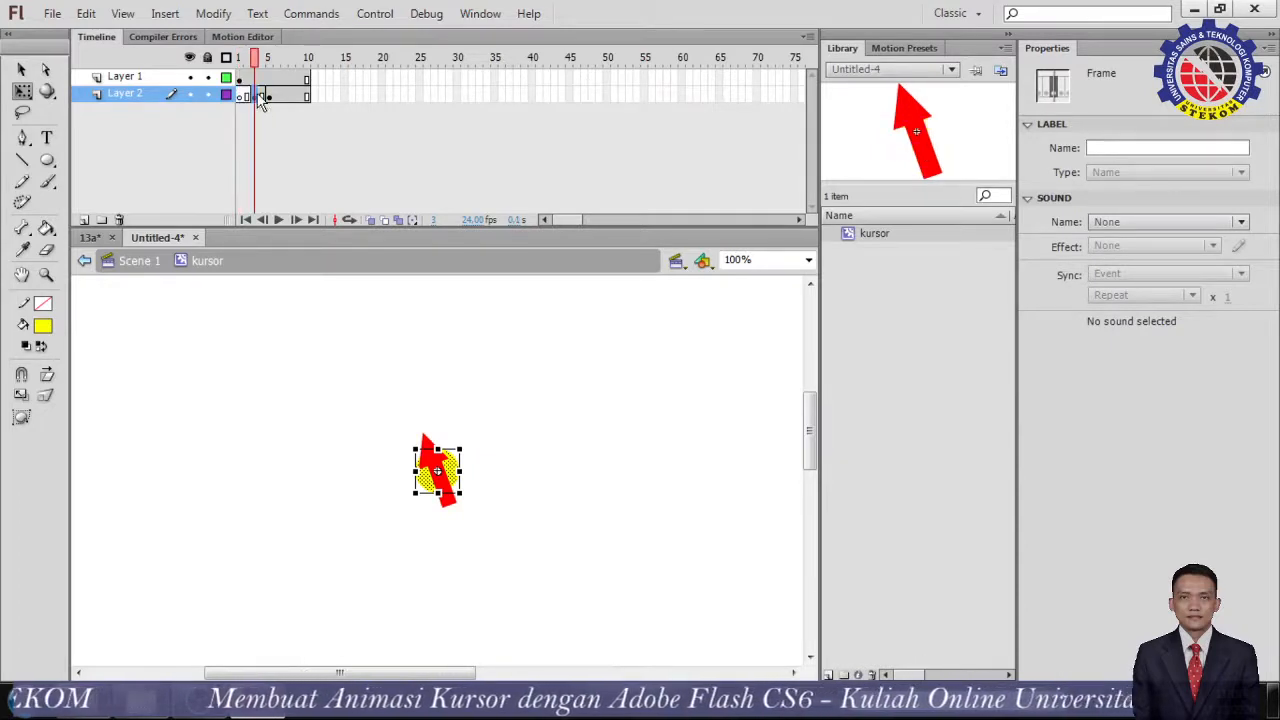
key("ctrl+z")
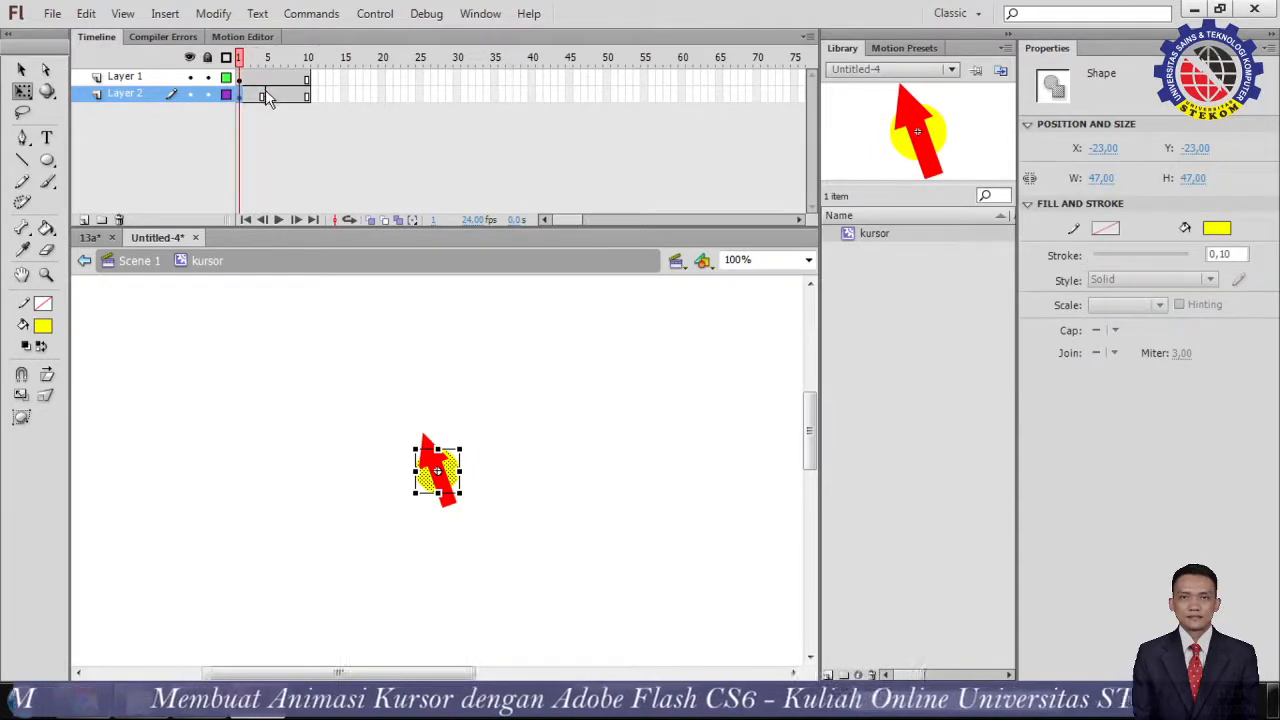
Create a classic tween on Layer 2 between the keyframes at frames 1 and 5, and scrub through it to frame 5
left_click_drag(267, 97, 246, 97)
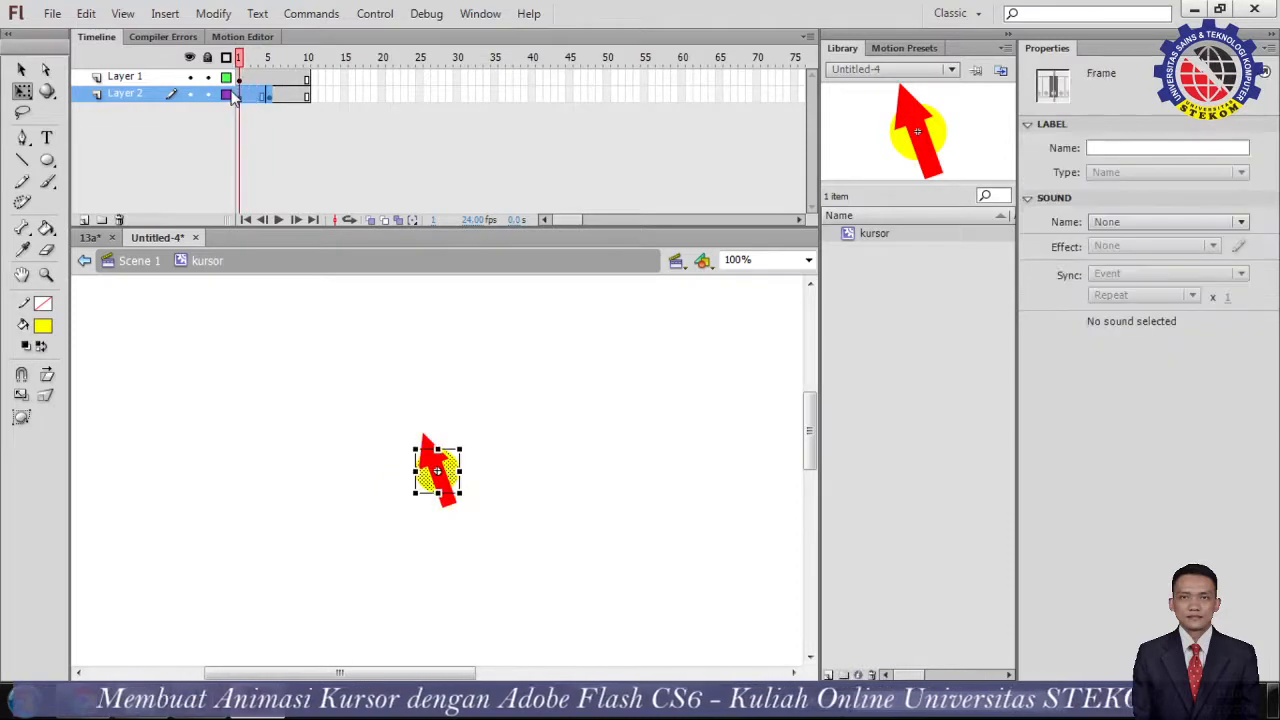
right_click(246, 97)
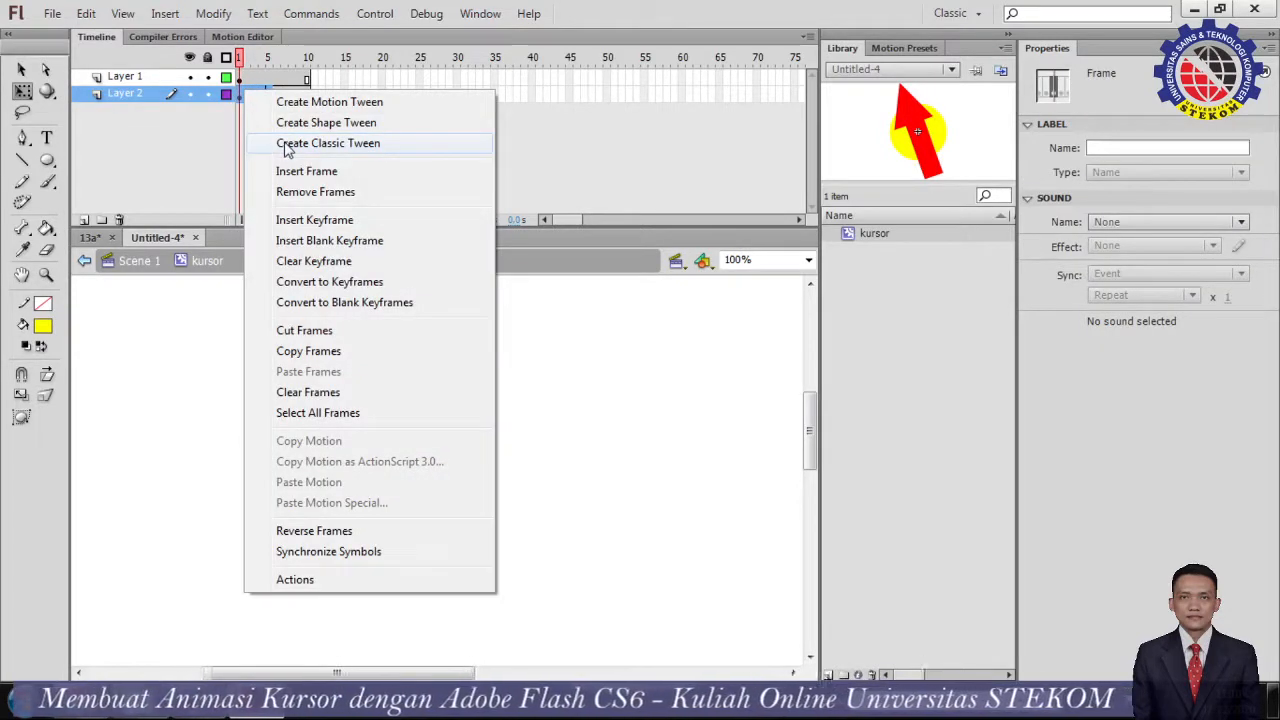
left_click(286, 143)
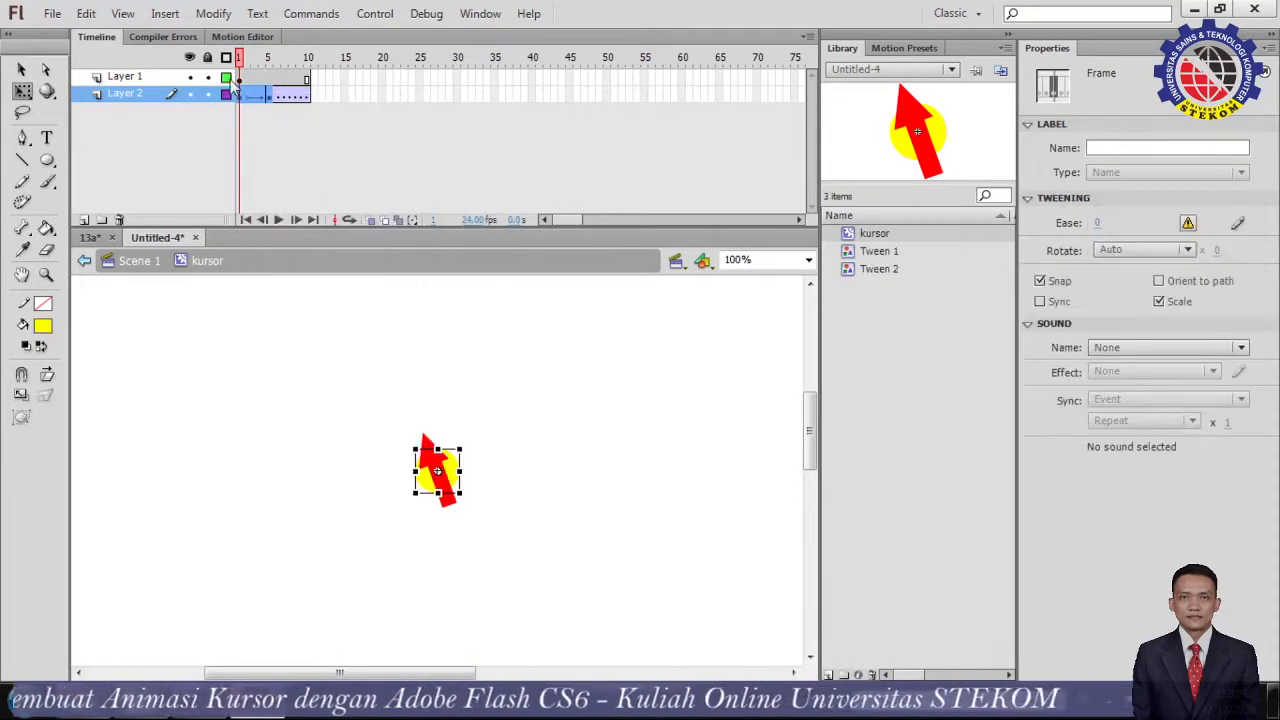
left_click_drag(245, 60, 271, 116)
left_click(270, 97)
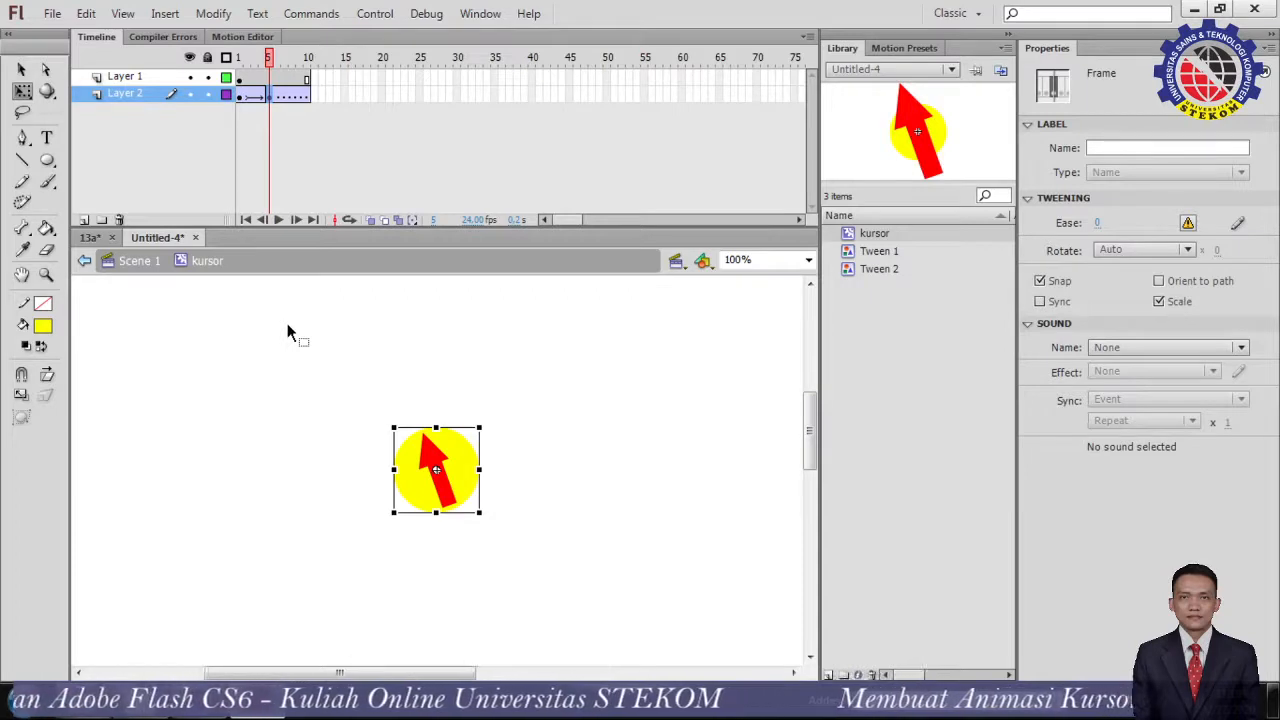
Insert a keyframe at frame 10 of Layer 2 and enlarge its yellow circle proportionally to about 113 px wide
left_click(309, 93)
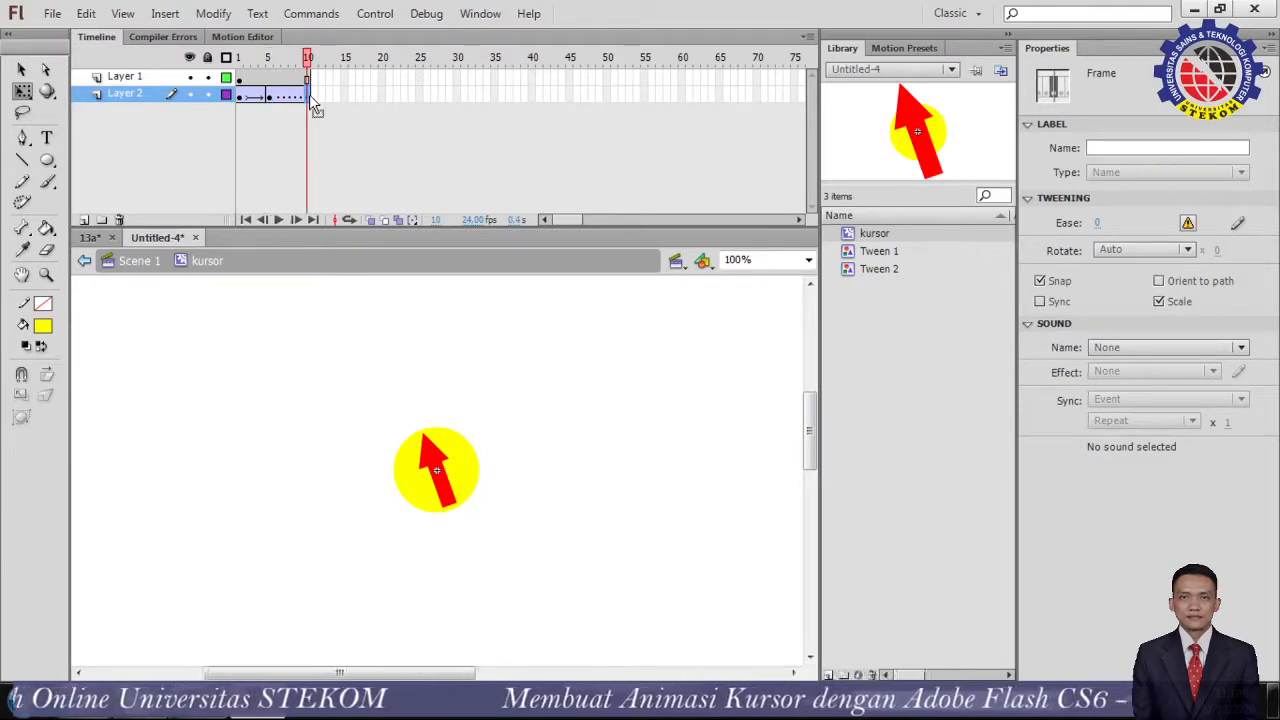
right_click(309, 94)
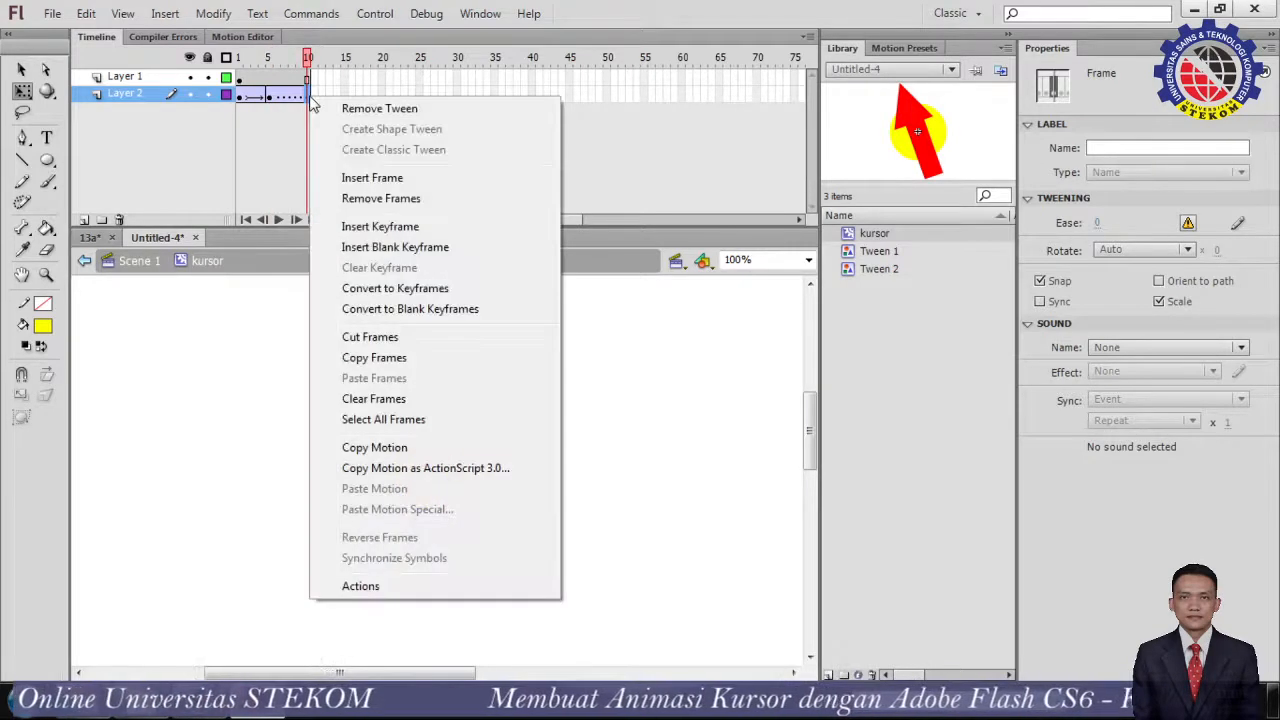
left_click(365, 228)
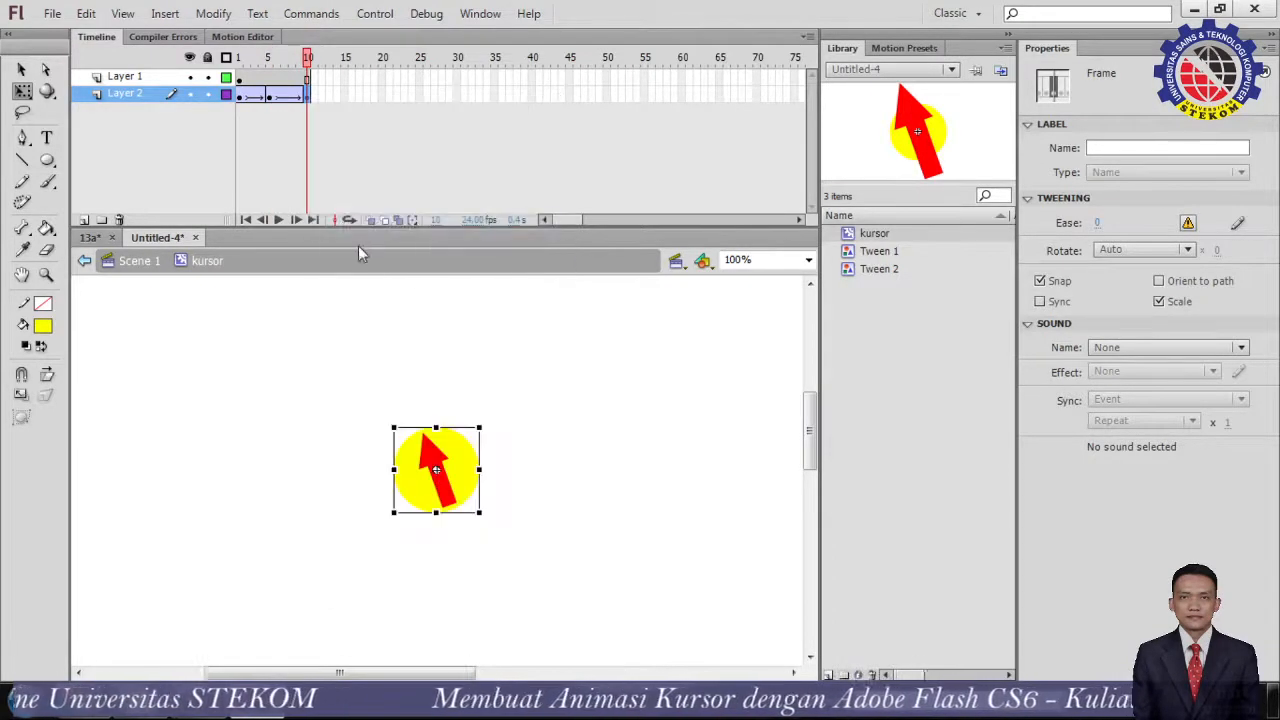
left_click(480, 428)
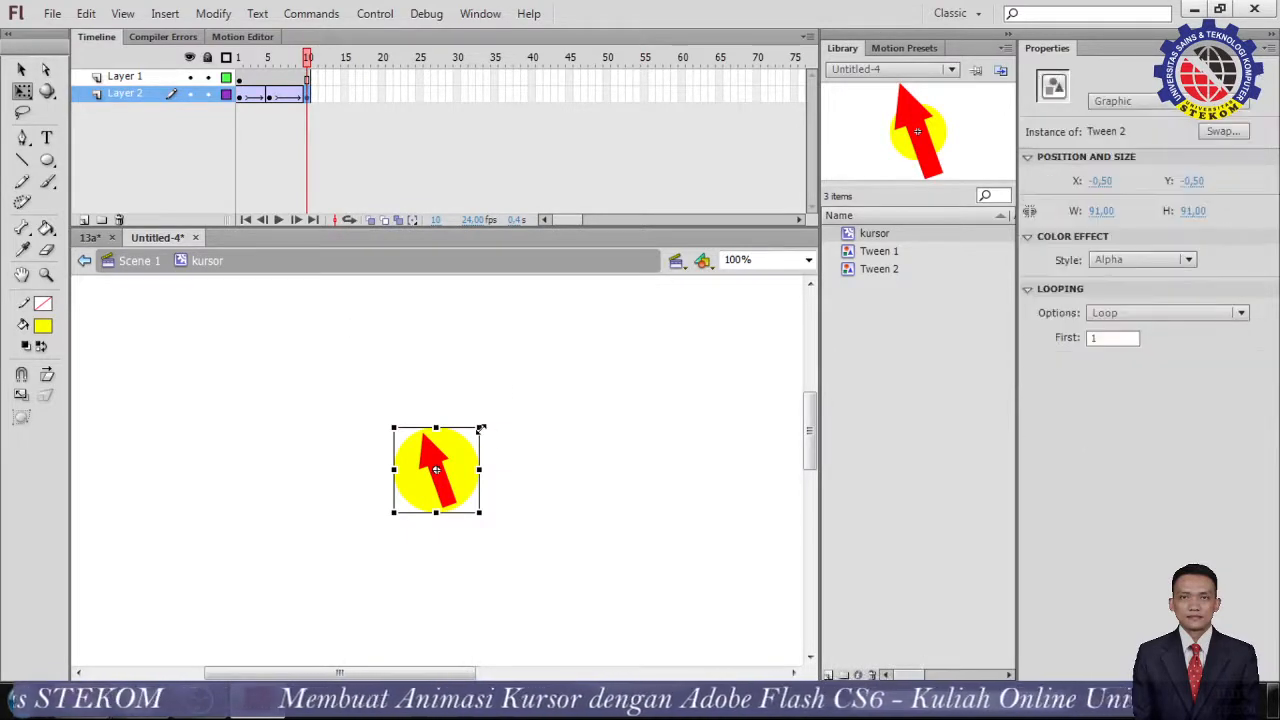
left_click_drag(481, 428, 491, 418)
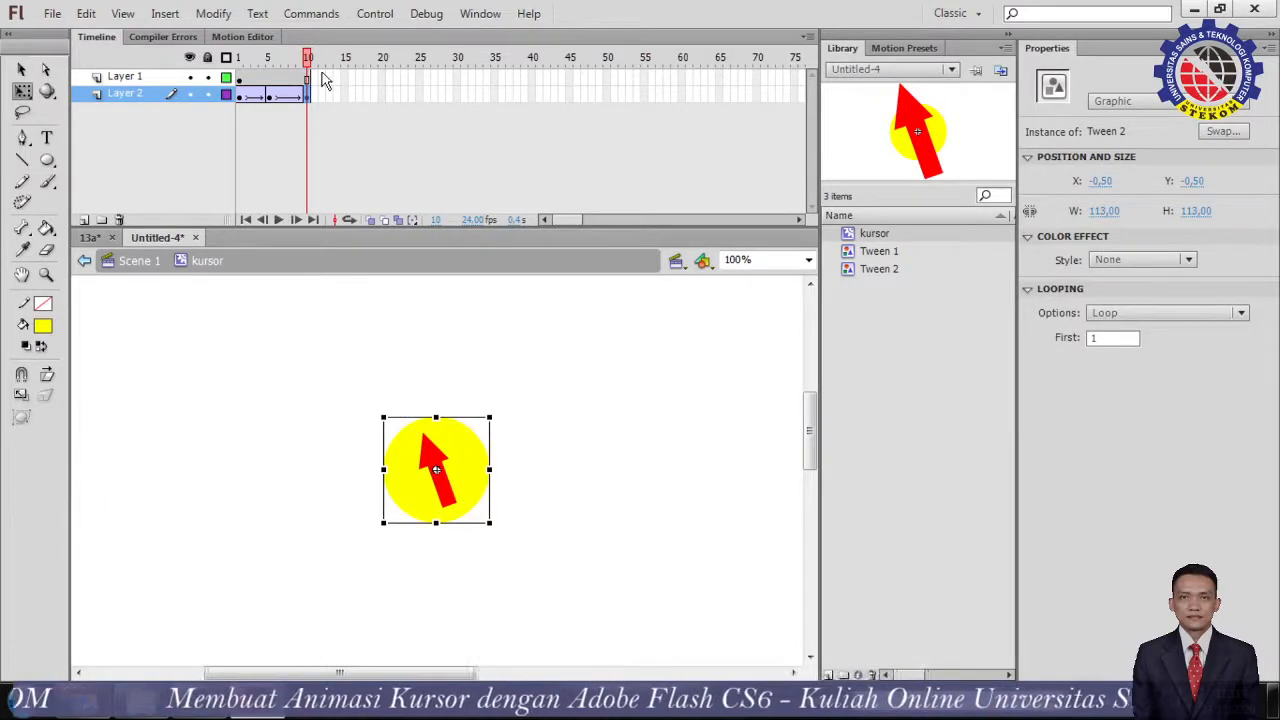
Play the growing-circle animation on the symbol's timeline from frame 1
left_click_drag(308, 59, 239, 61)
key("Return")
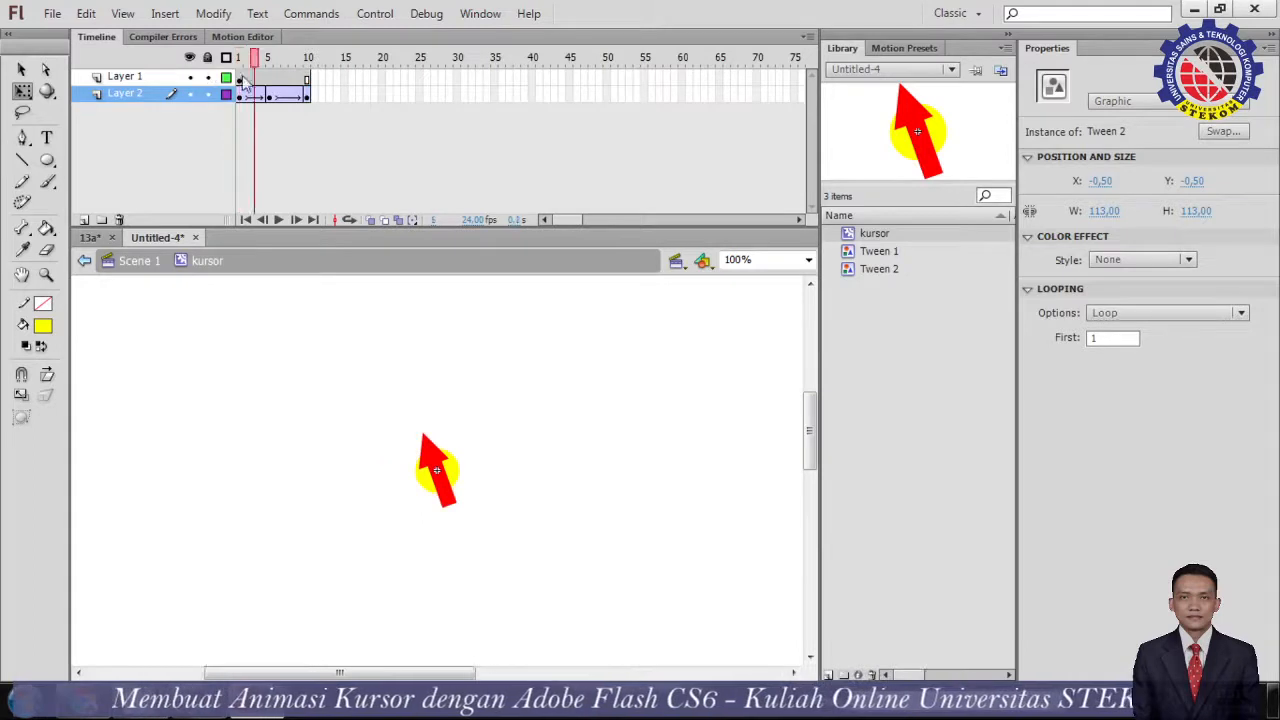
left_click(574, 350)
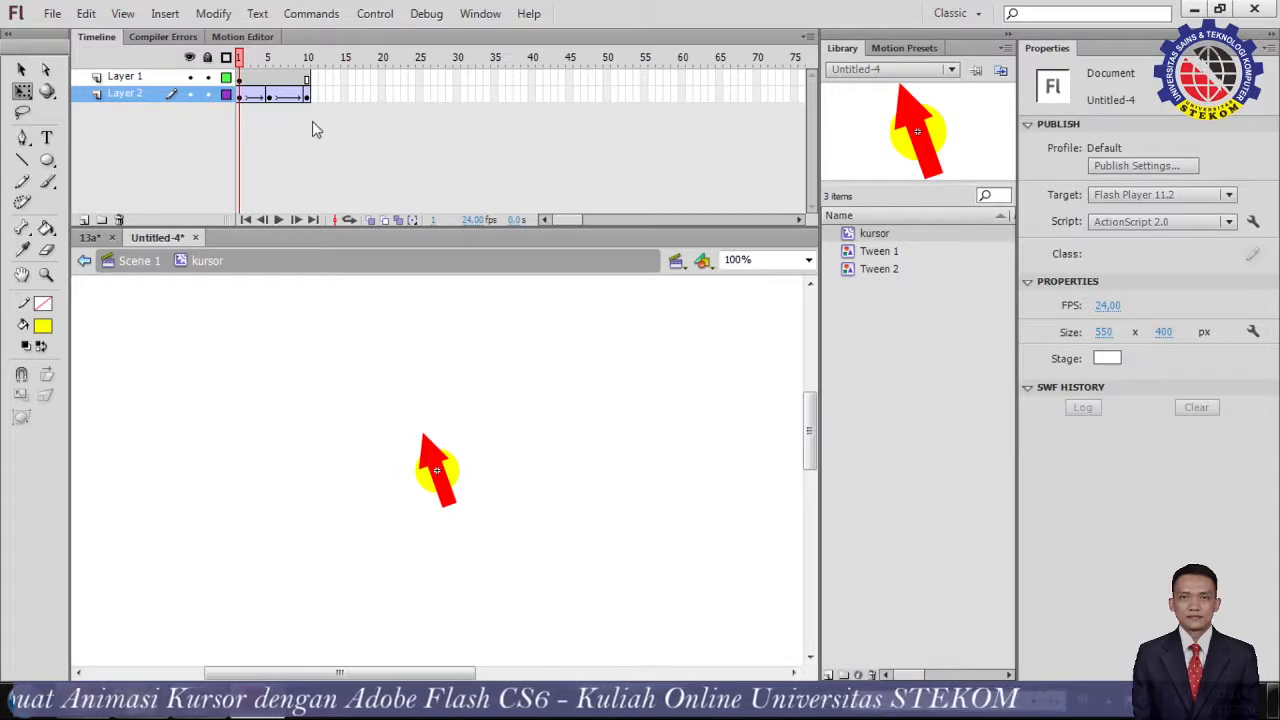
Apply an Alpha color effect of 9% to the yellow circle at frame 10 of Layer 2
left_click(310, 95)
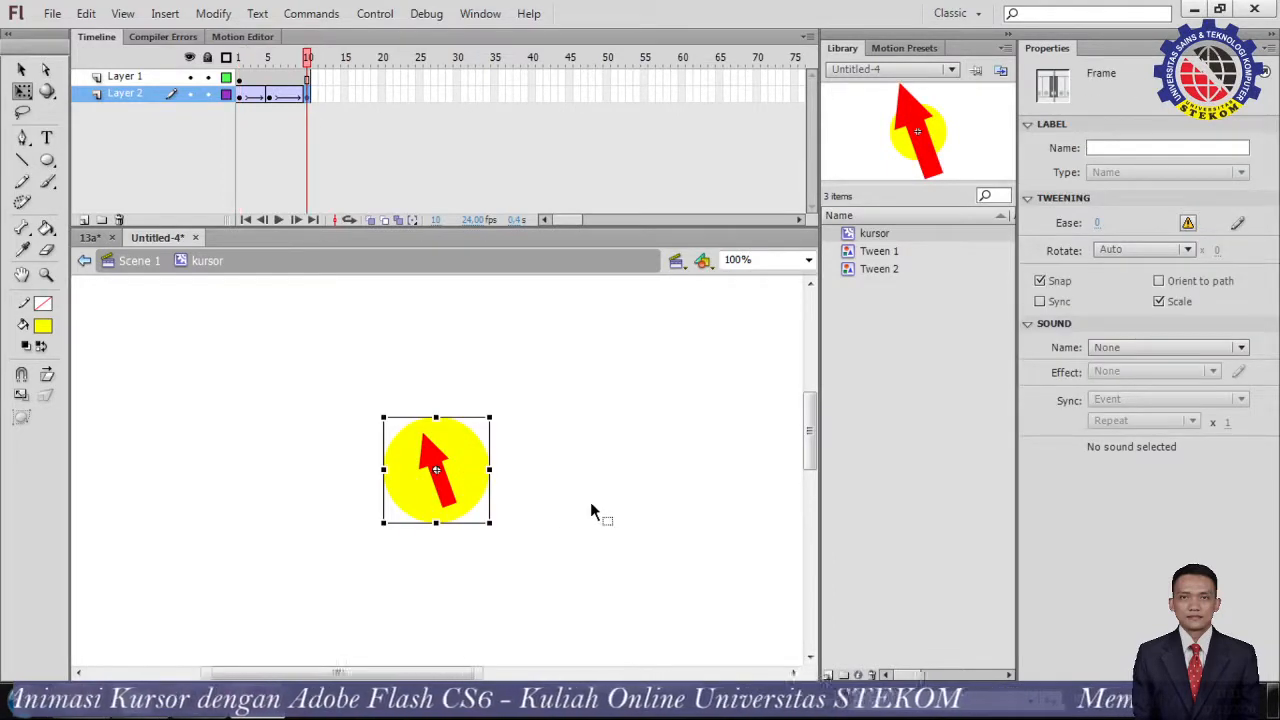
left_click(592, 545)
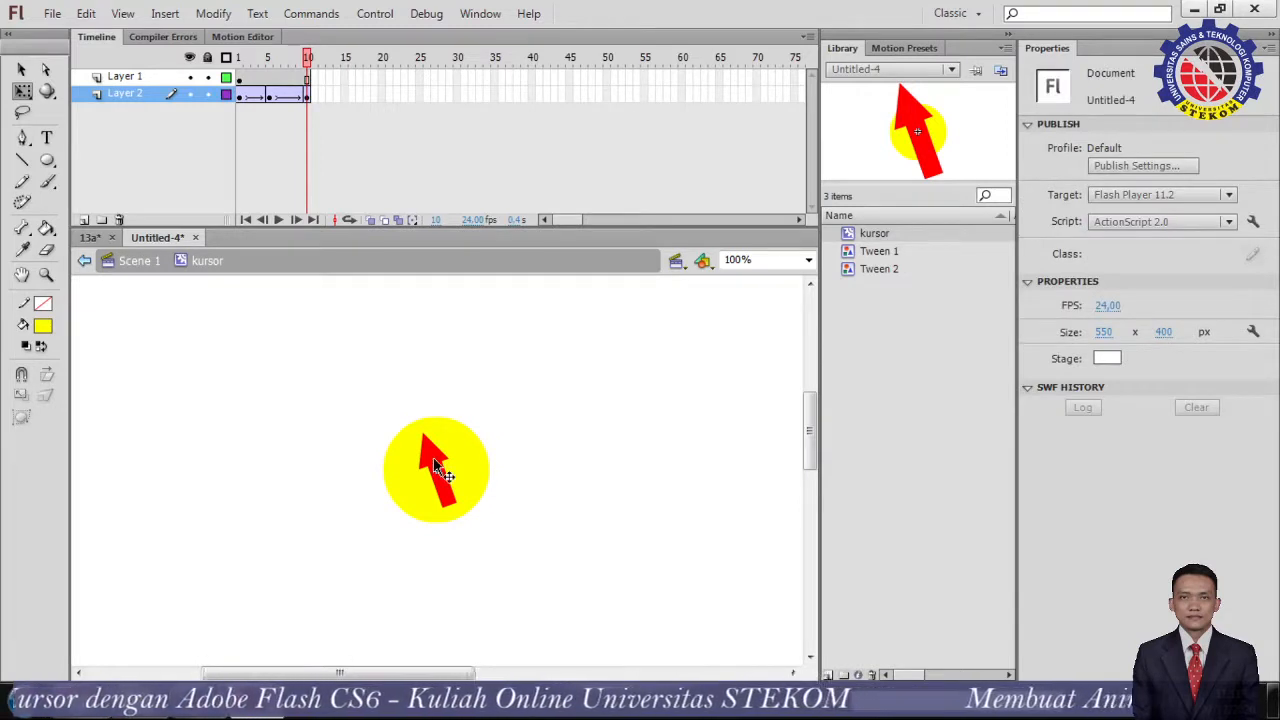
left_click(464, 492)
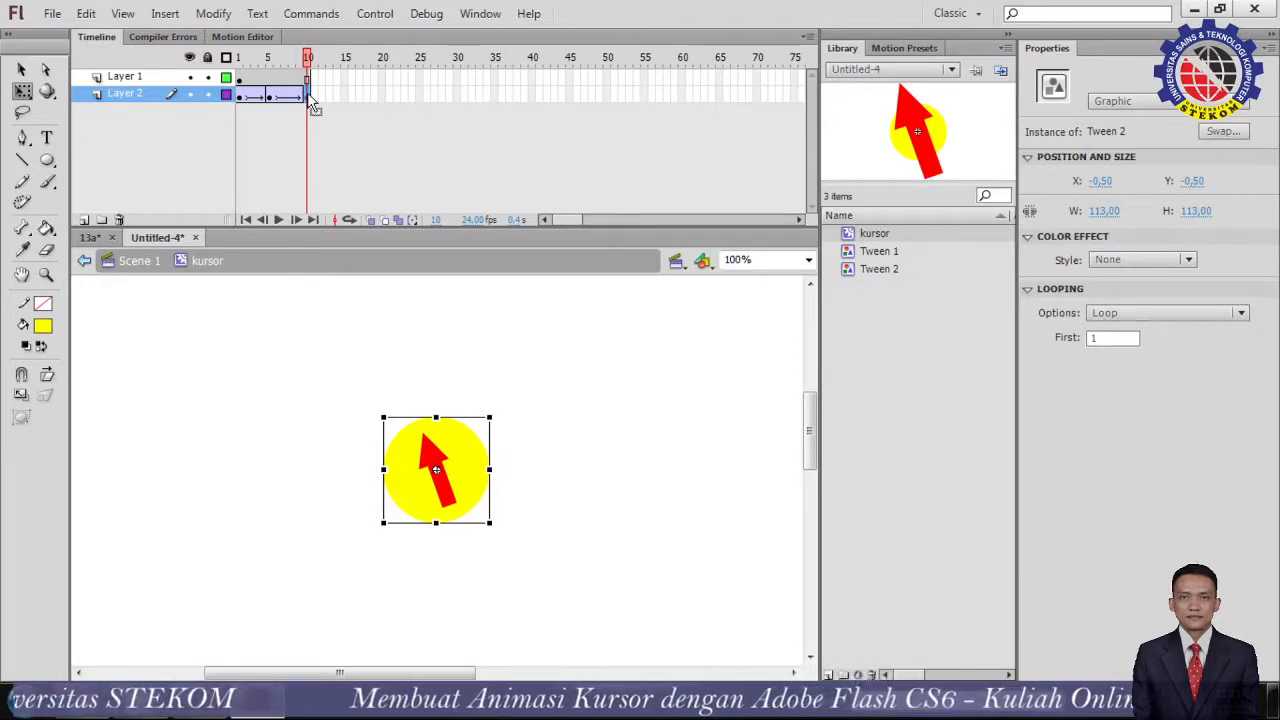
left_click(1188, 262)
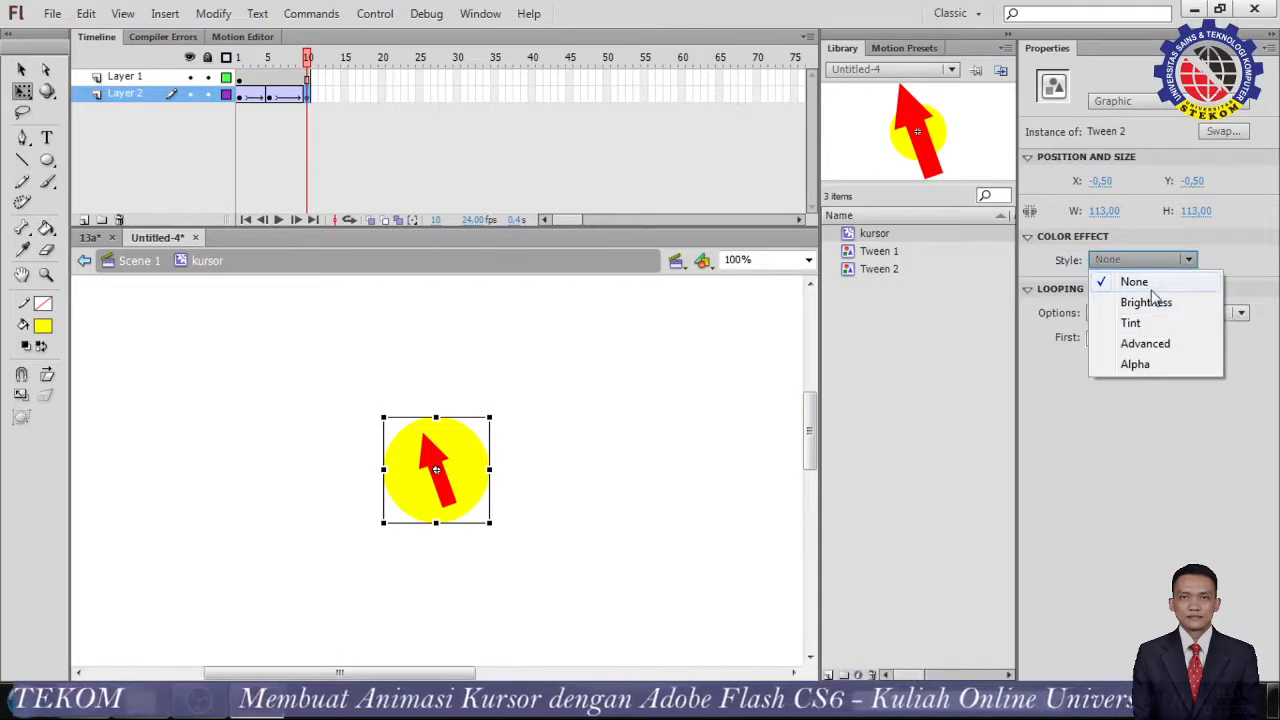
left_click(1137, 370)
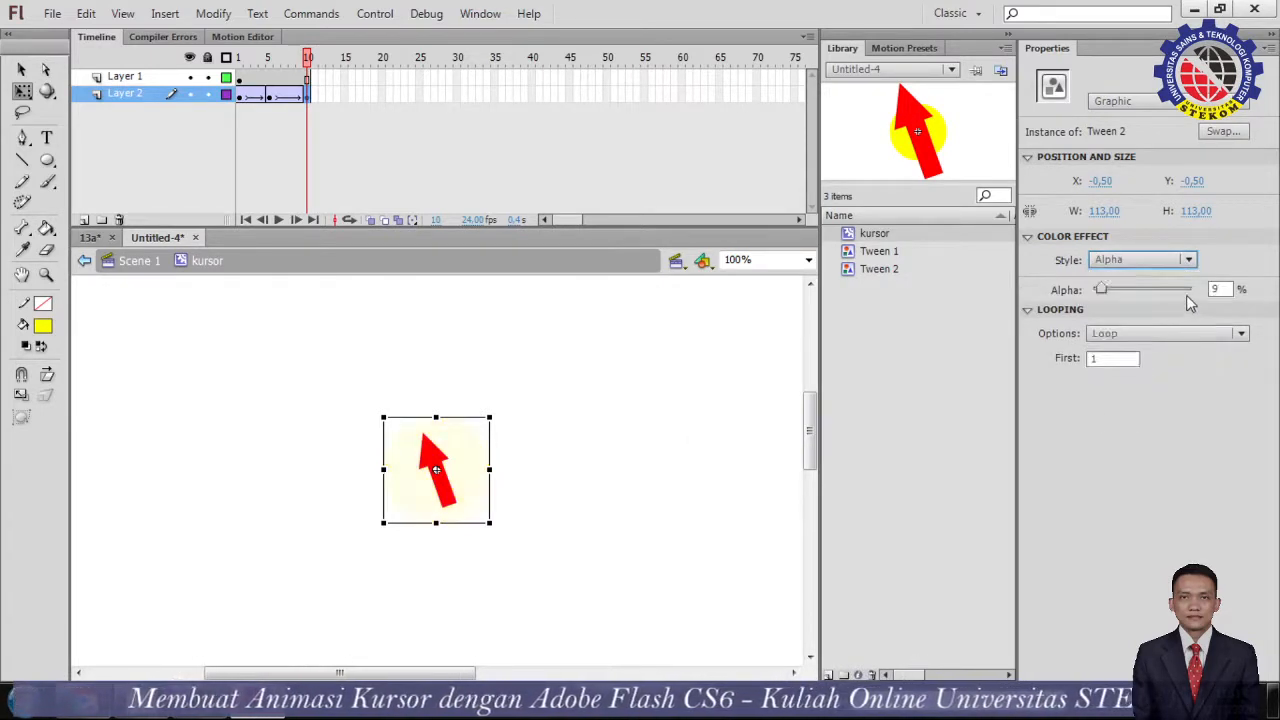
left_click(1218, 289)
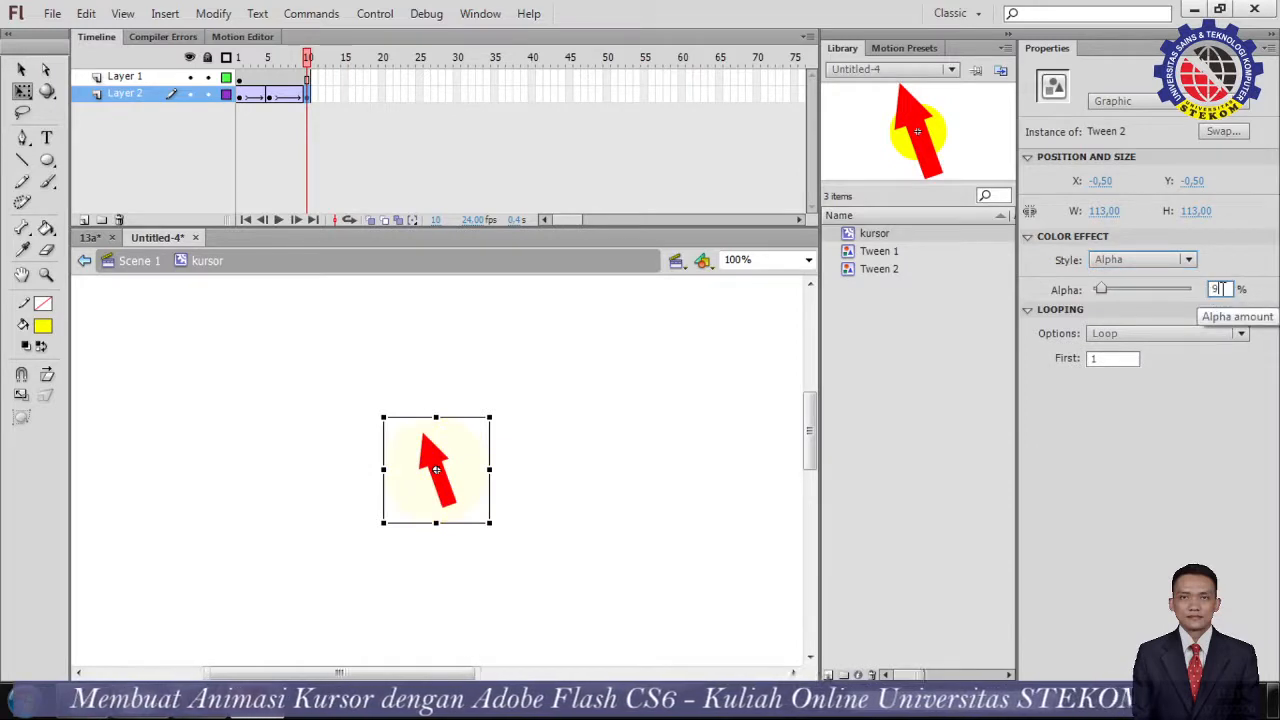
double_click(1226, 289)
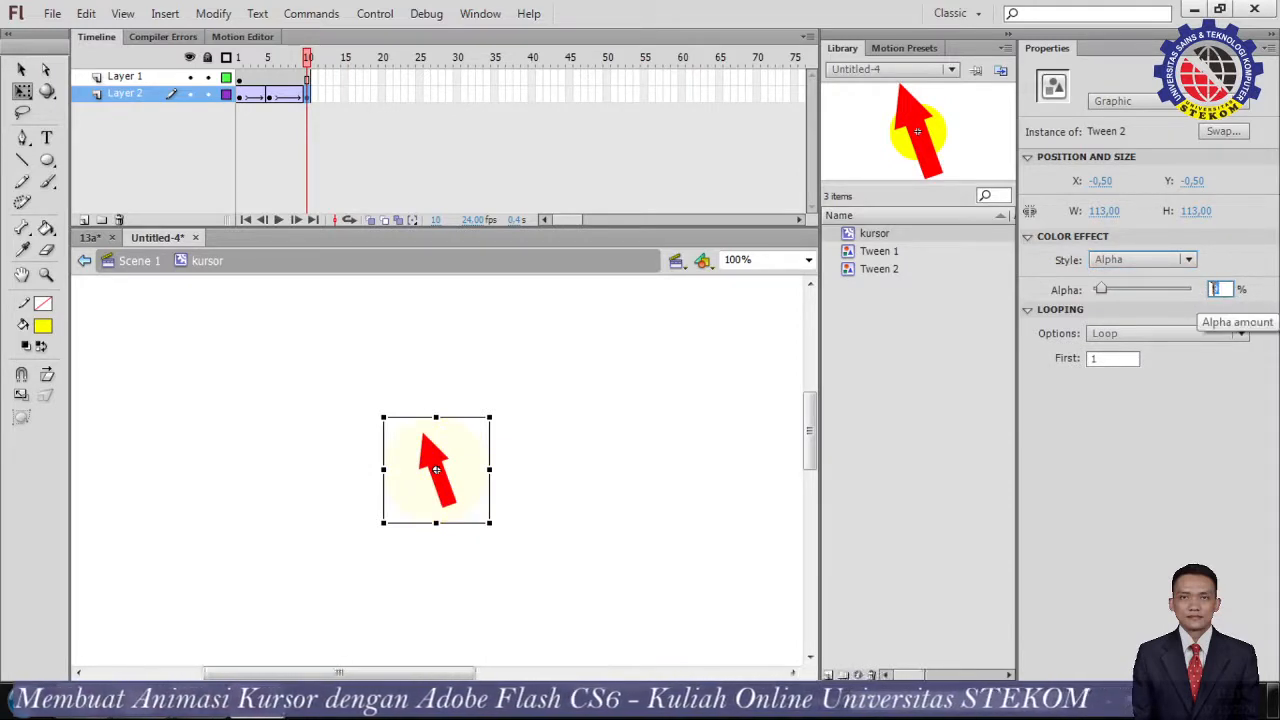
left_click(688, 395)
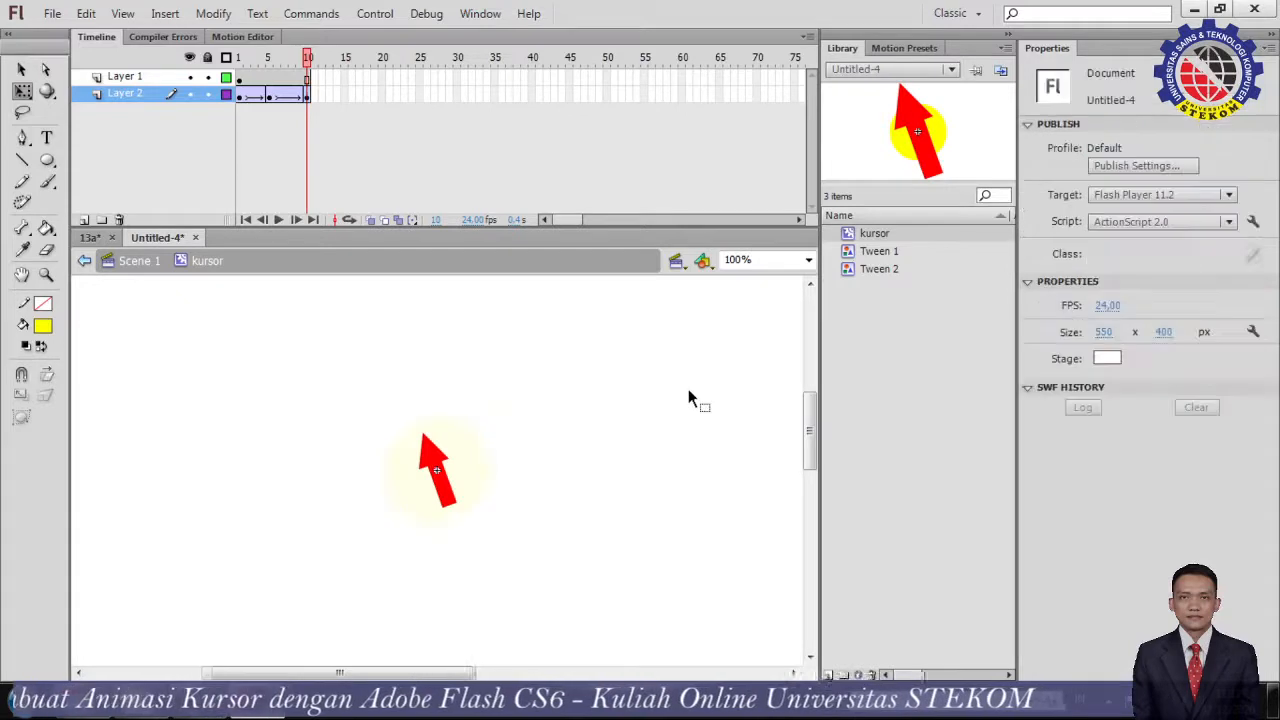
Return the playhead to frame 1, test the movie in Flash Professional, and close the preview
left_click_drag(309, 61, 228, 165)
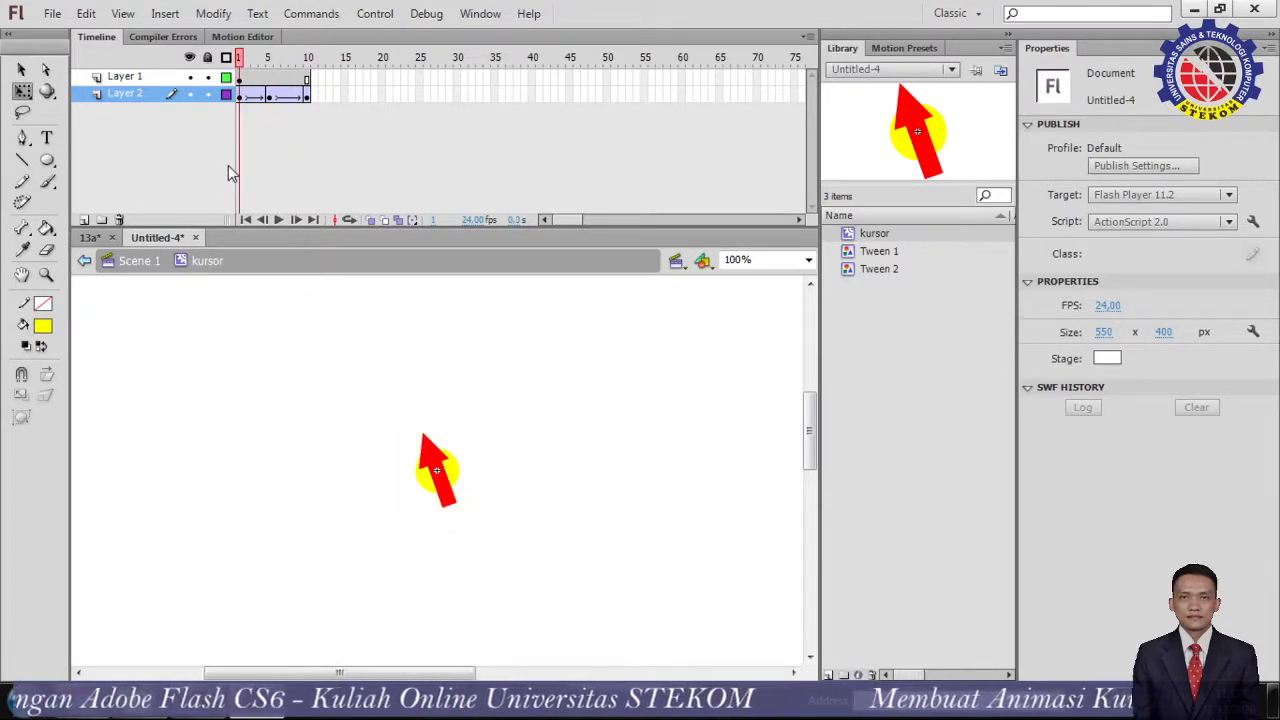
left_click(374, 14)
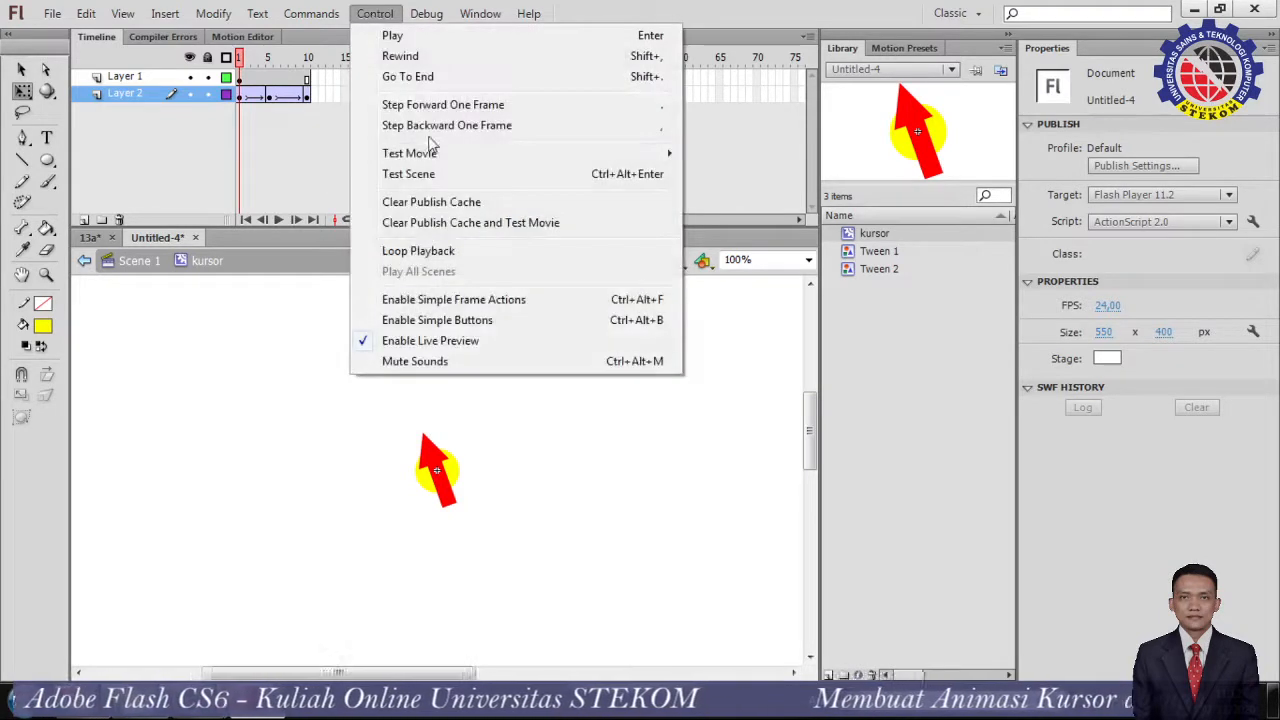
mouse_move(632, 145)
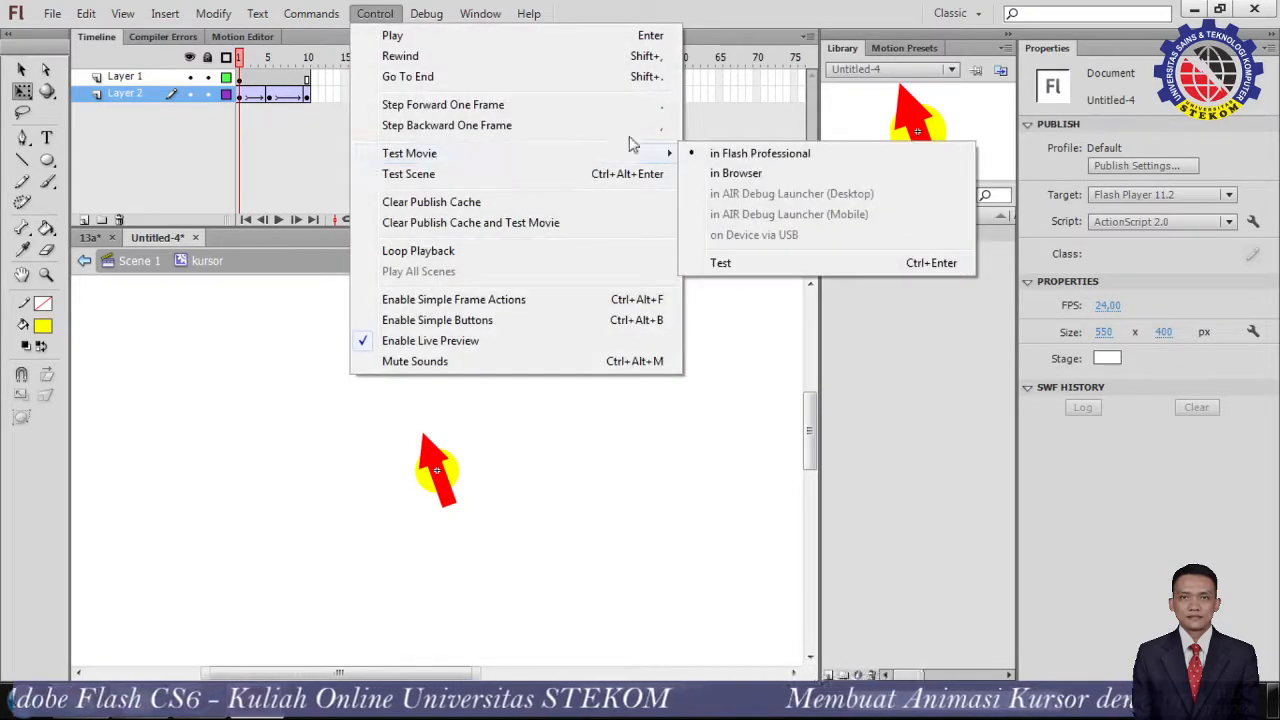
left_click(736, 156)
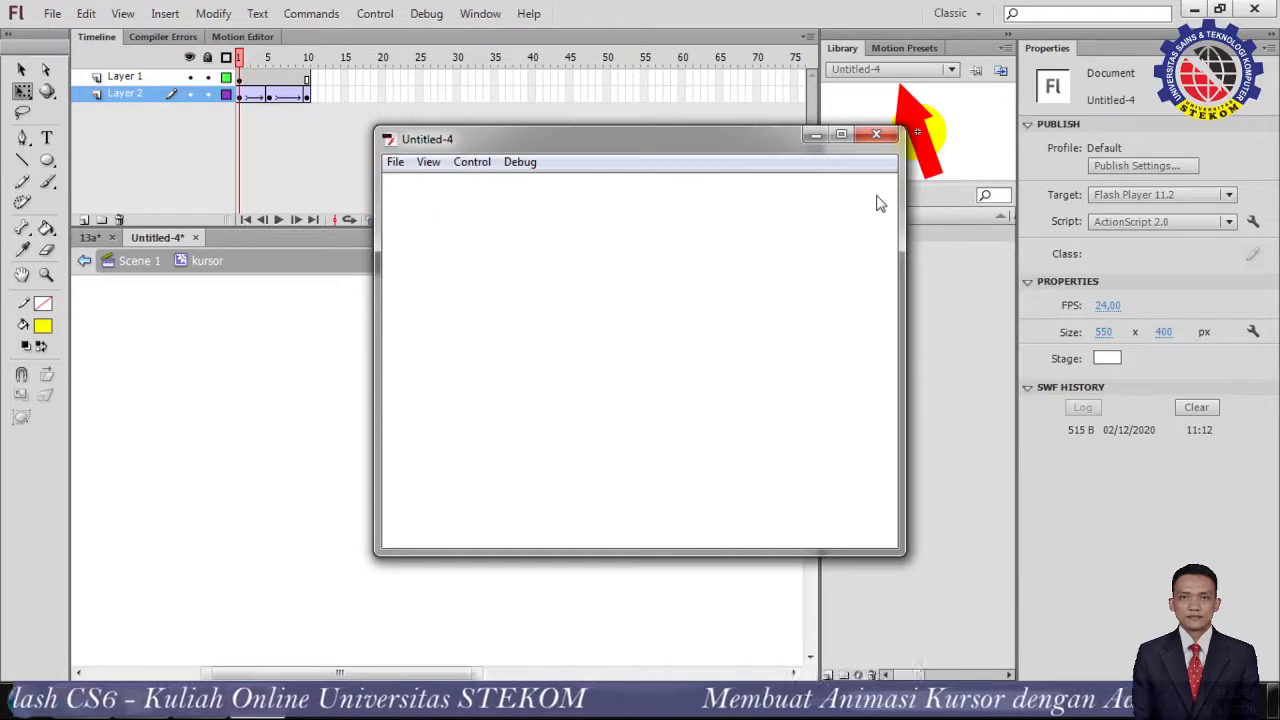
left_click(877, 136)
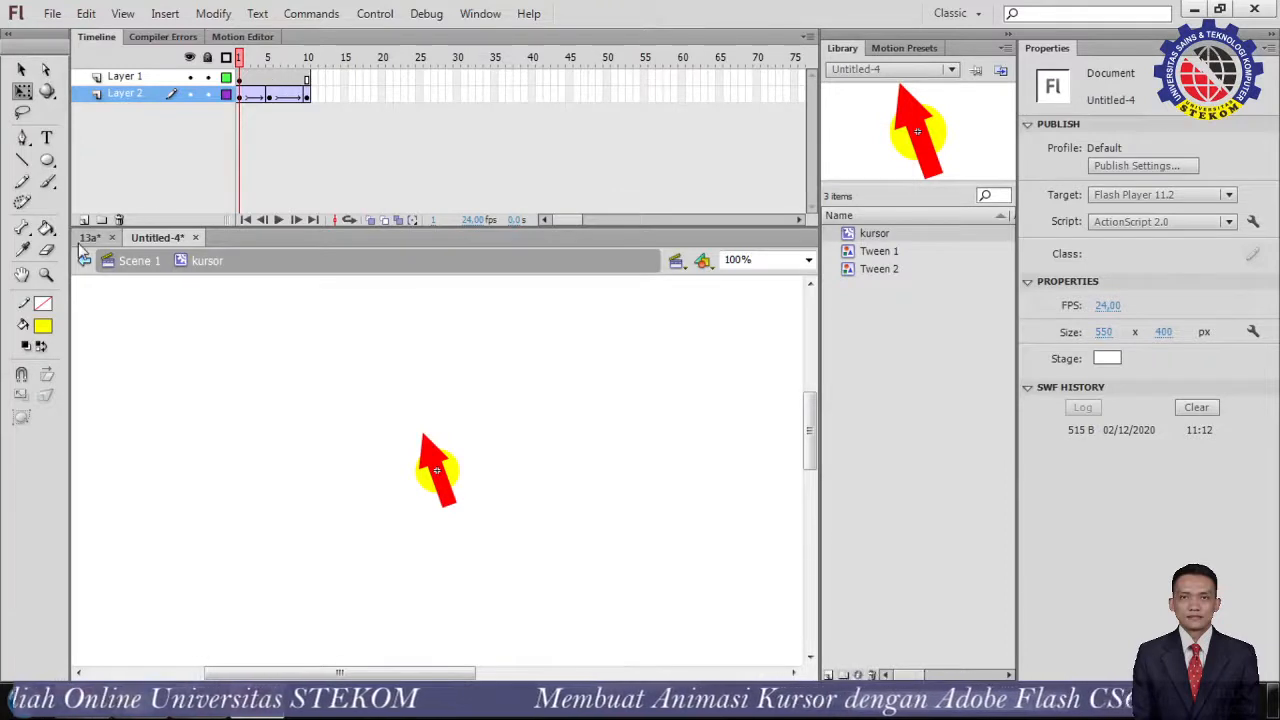
Return to Scene 1 and place an instance of the kursor symbol near the stage centre, at about X 268, Y 192
left_click(137, 264)
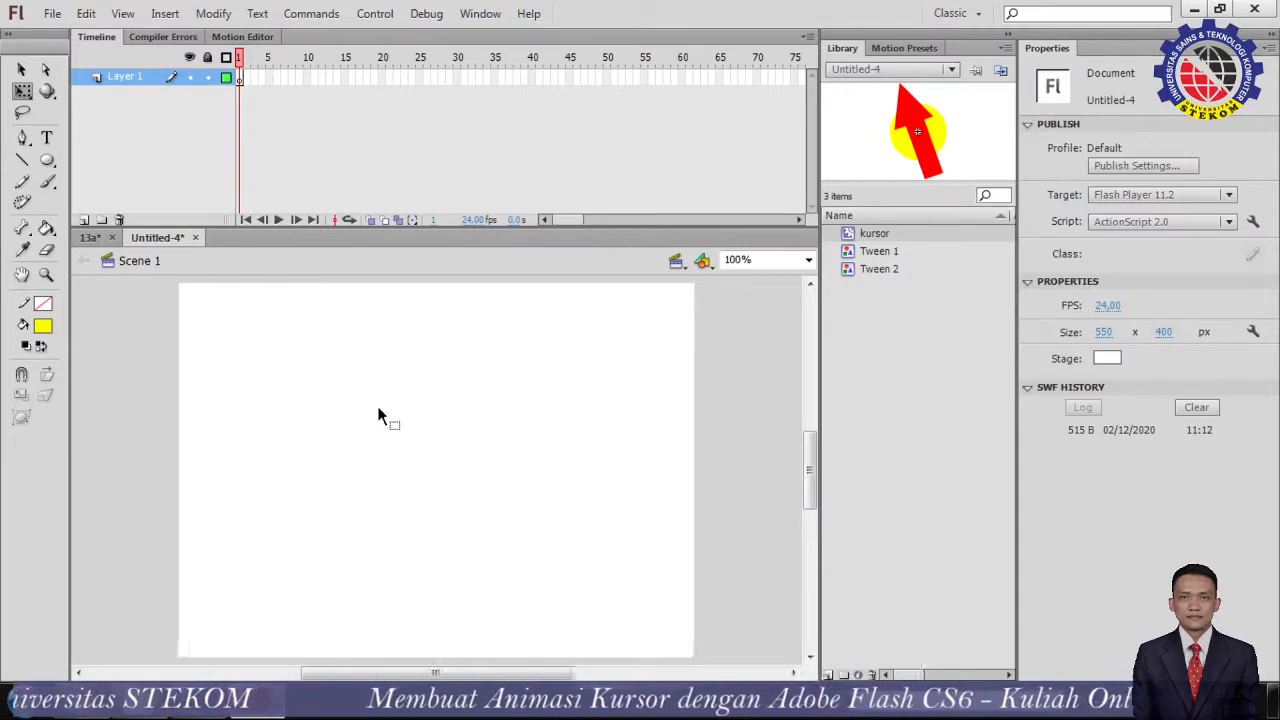
left_click(21, 69)
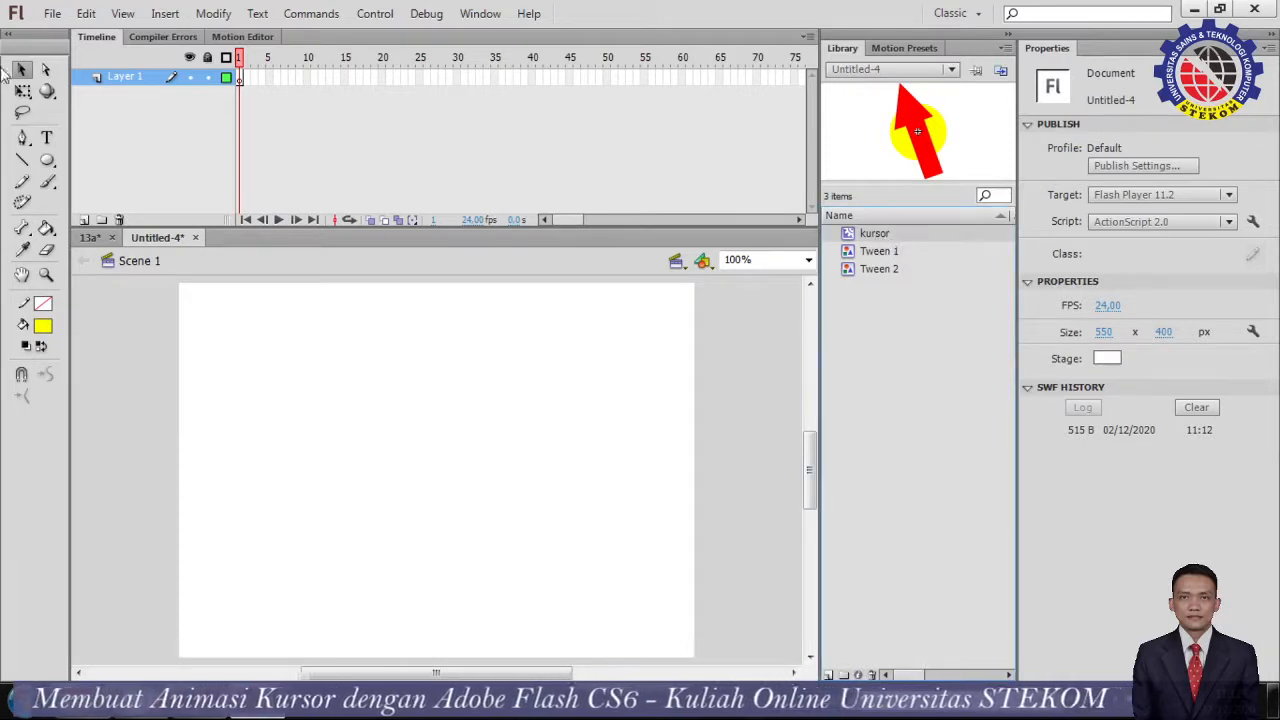
left_click_drag(860, 241, 431, 467)
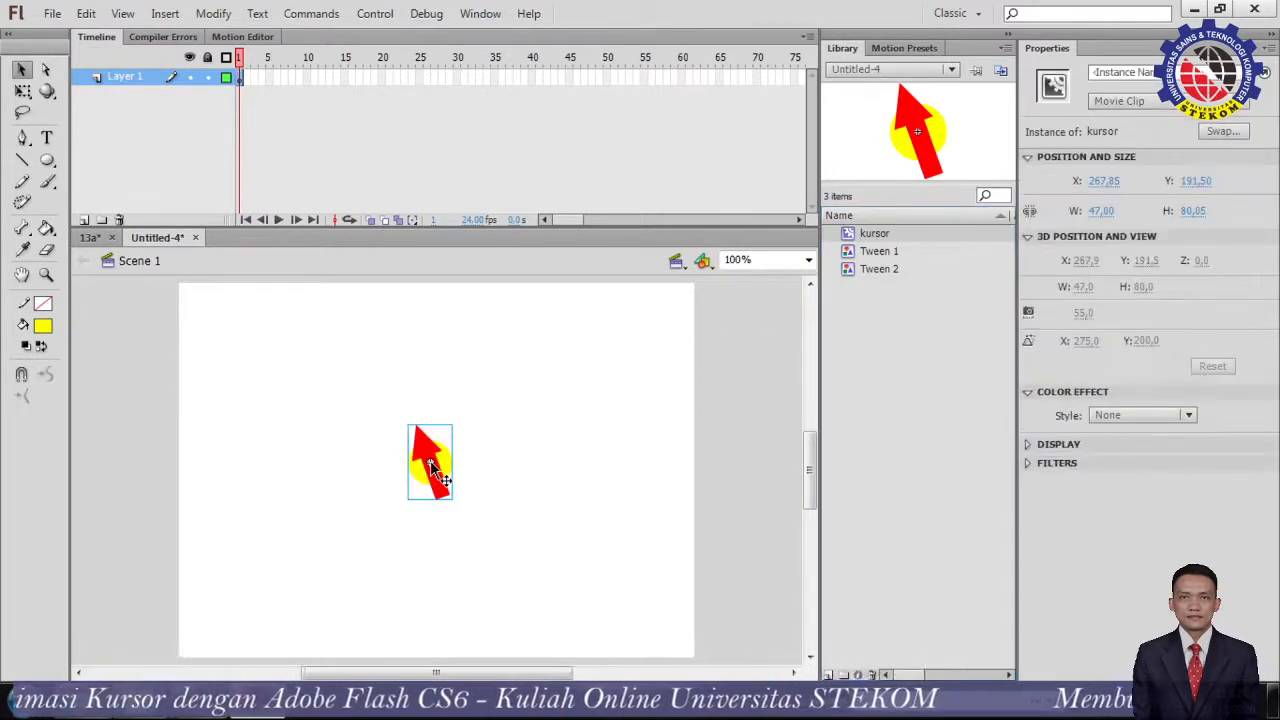
Test the movie with the kursor instance on the stage and close the preview
left_click(375, 13)
mouse_move(422, 160)
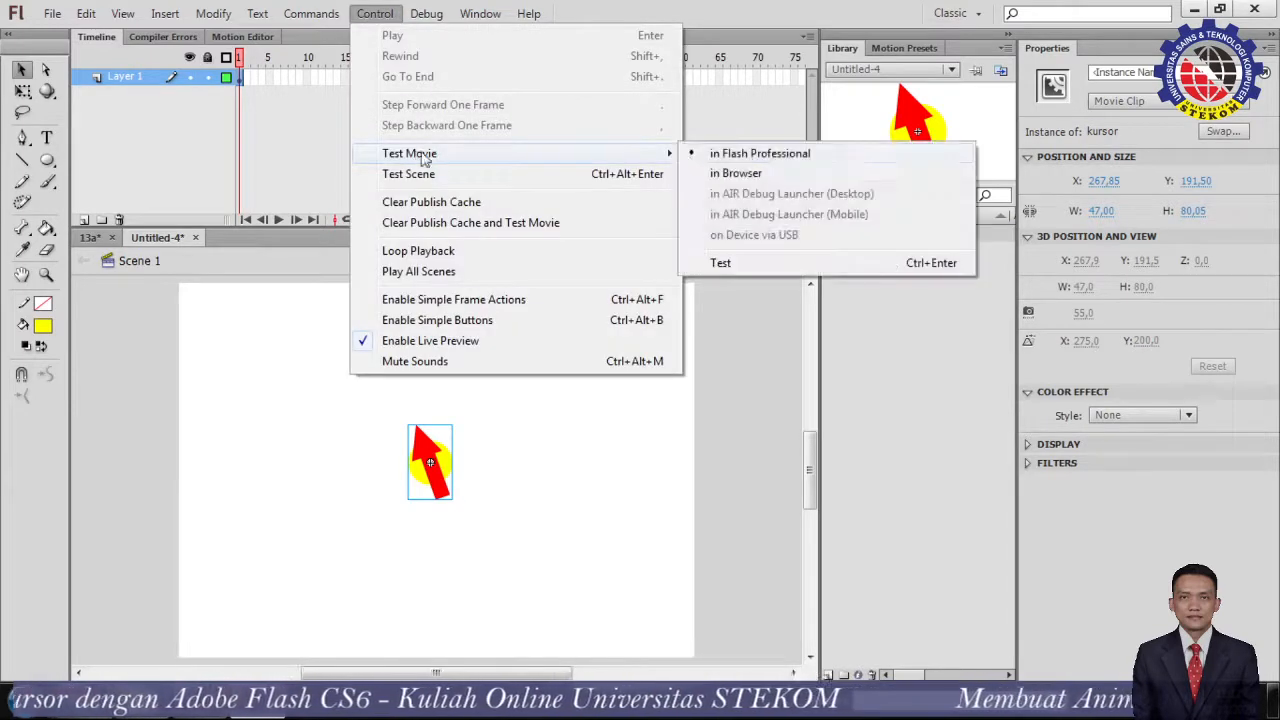
left_click(743, 153)
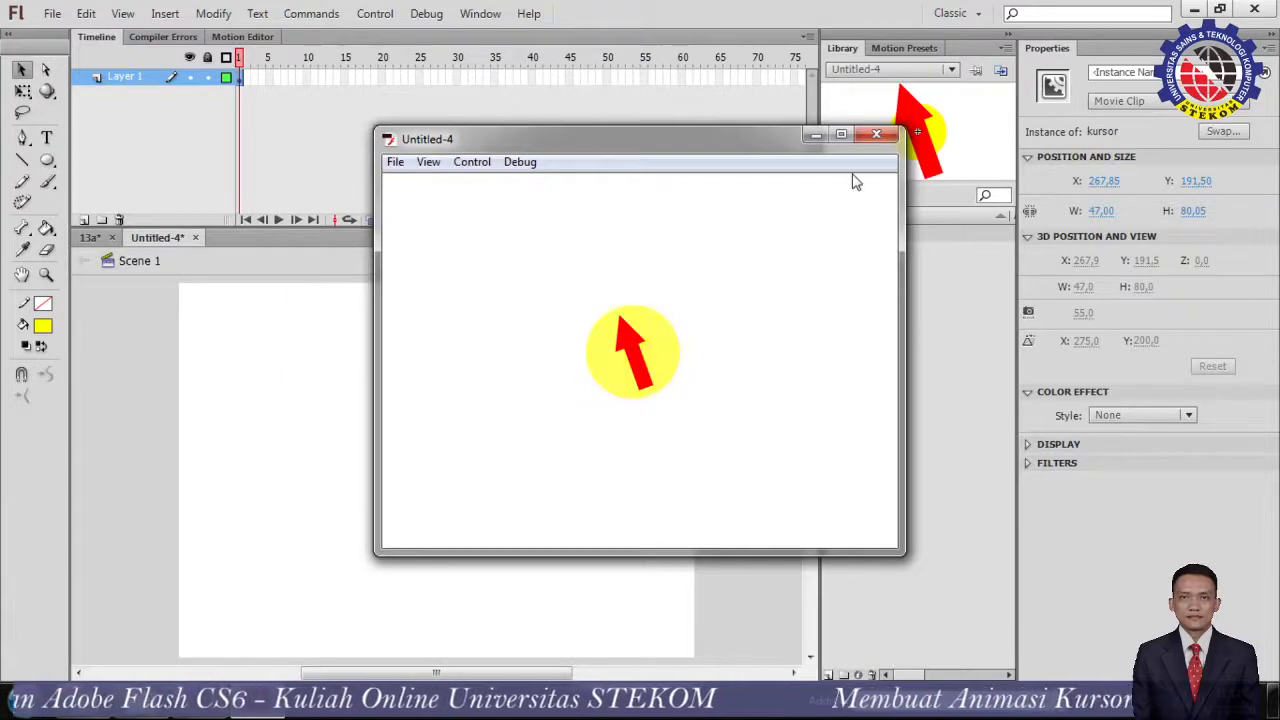
left_click(877, 133)
Deselect the kursor instance and set the document's frame rate to 9 fps
left_click(718, 451)
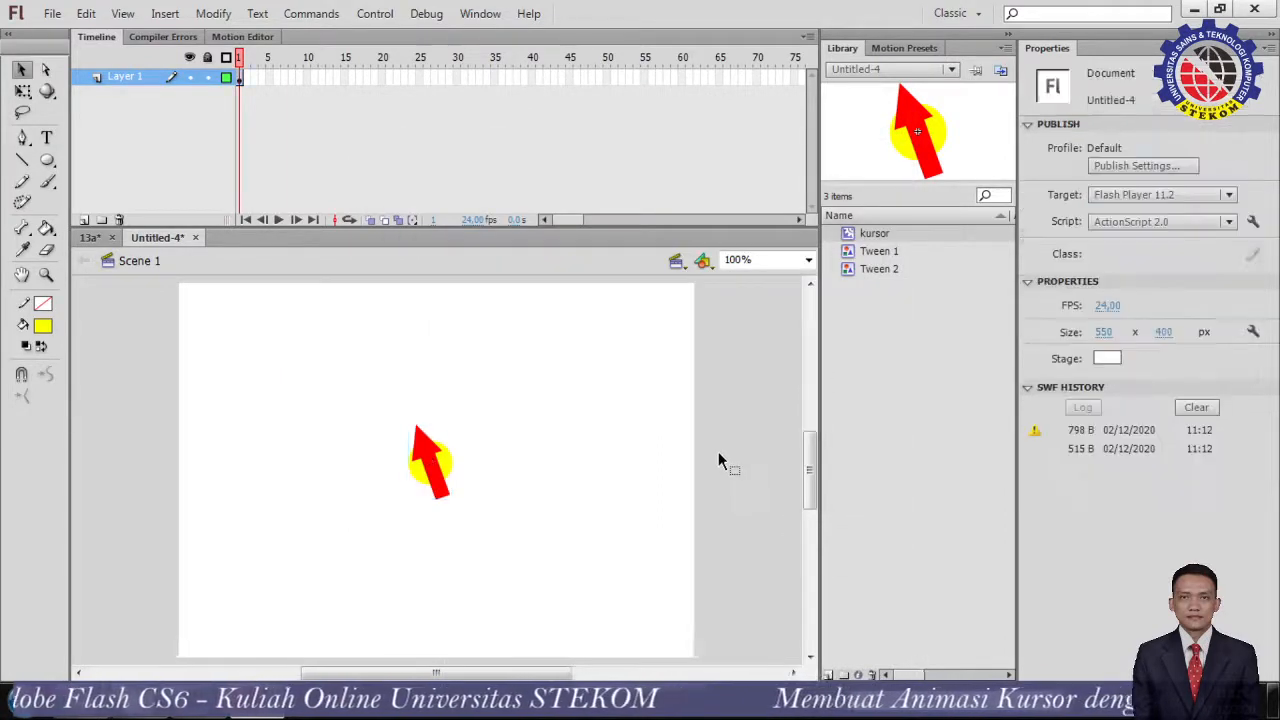
left_click(1101, 305)
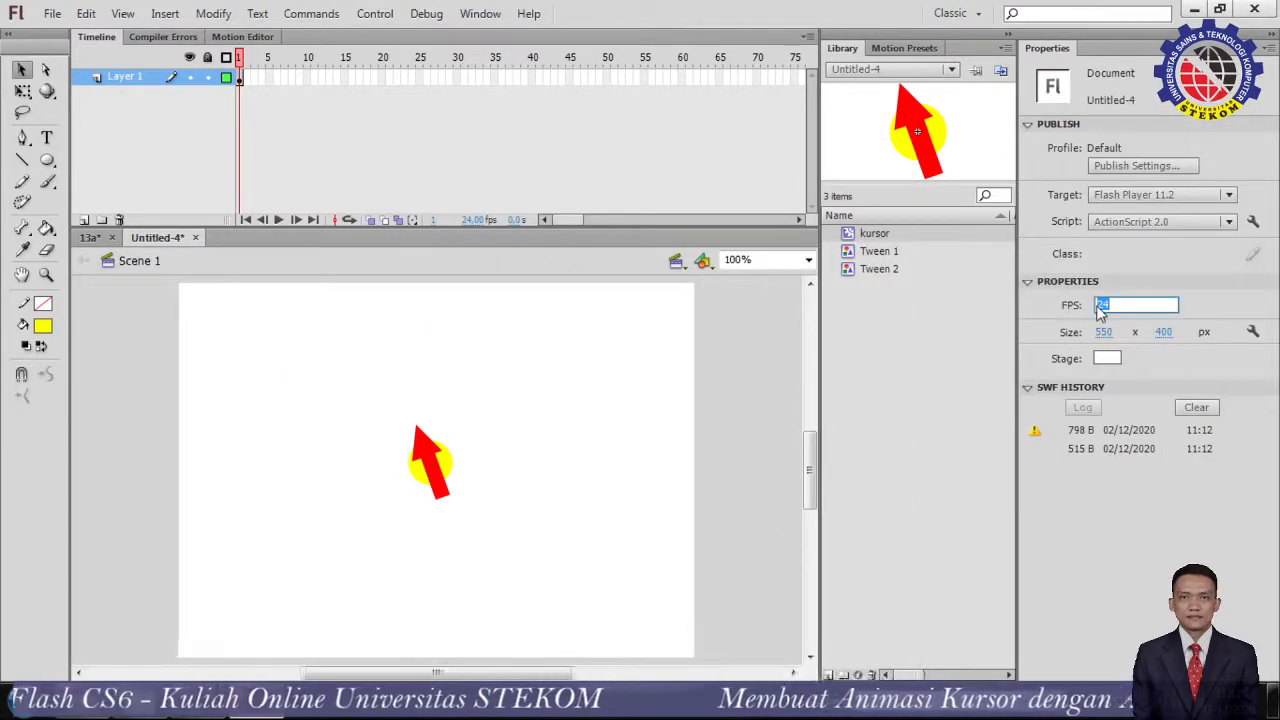
type("9")
key("Return")
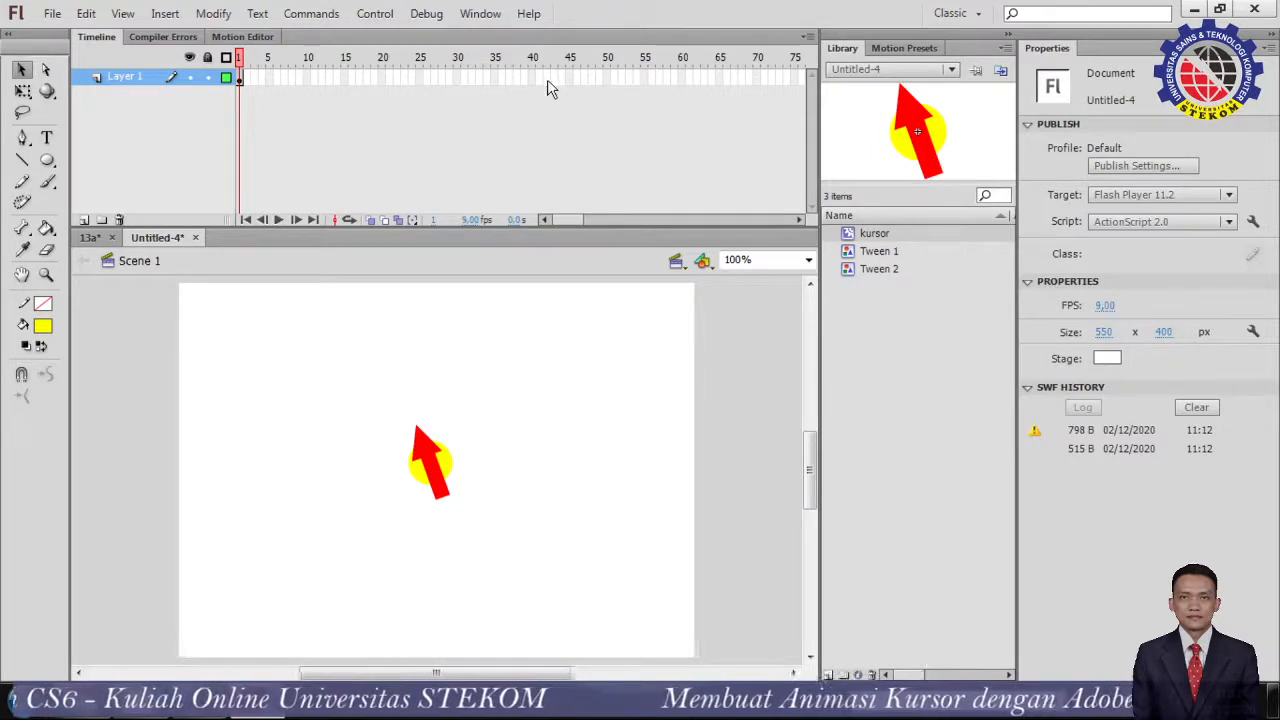
Test the movie at the 9 fps frame rate in Flash Professional and close the preview
left_click(377, 14)
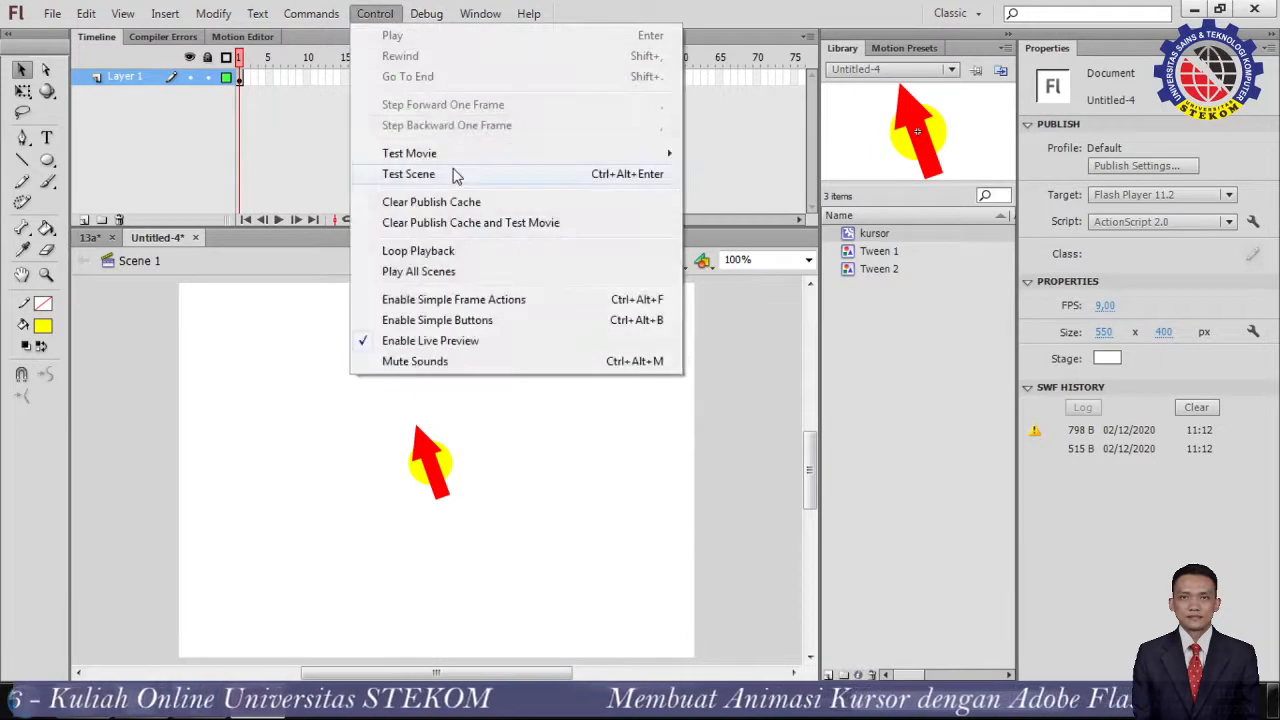
mouse_move(451, 157)
left_click(724, 160)
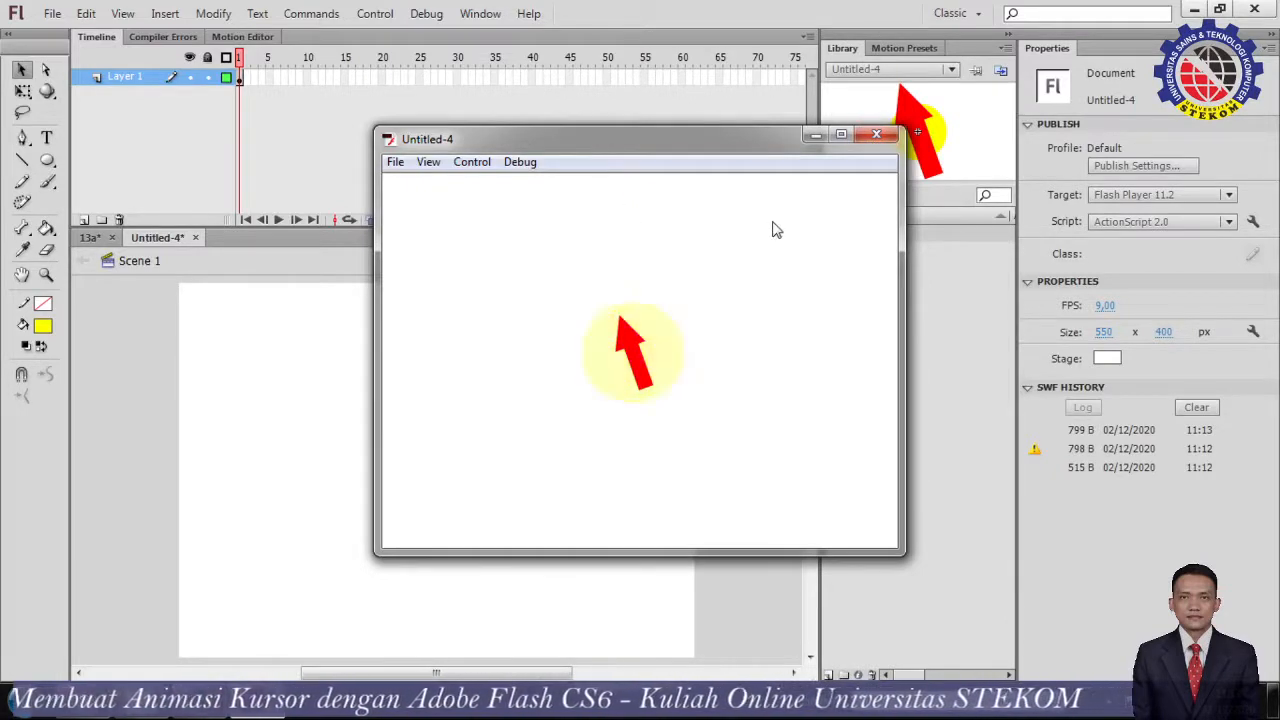
left_click(876, 134)
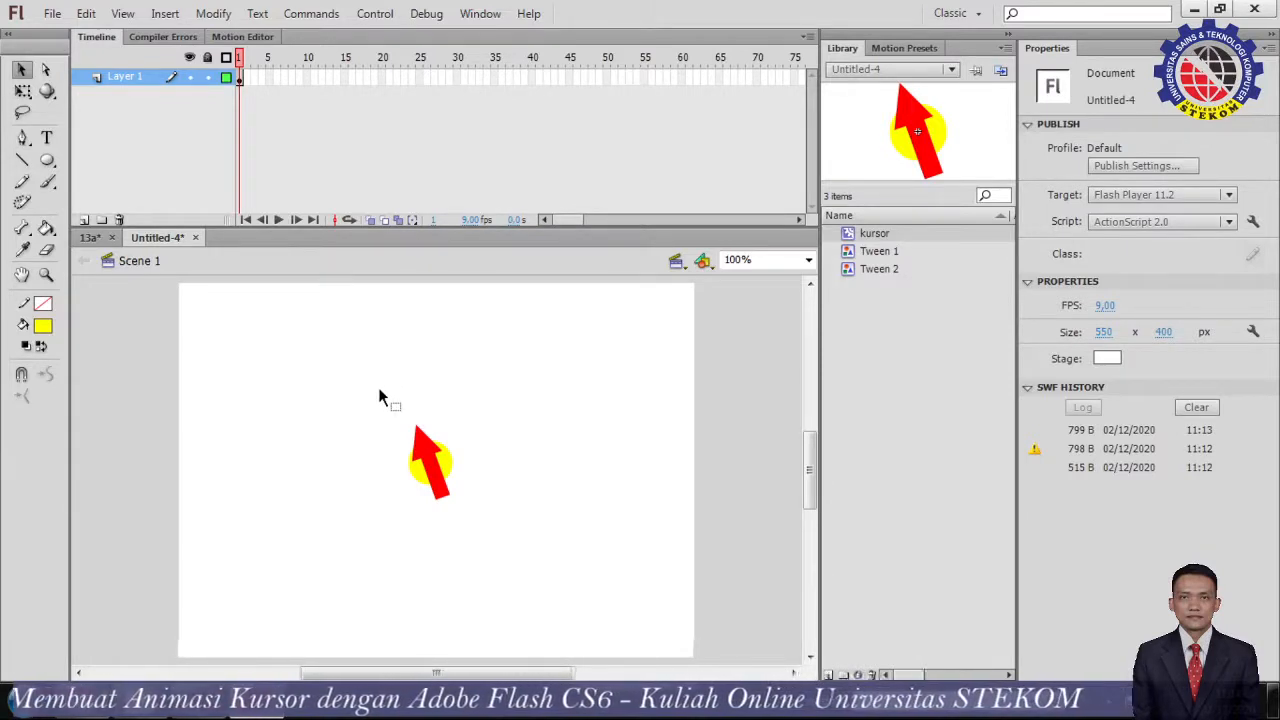
Select the kursor instance on the stage and add an onClipEvent handler with the enterFrame event to its script
left_click_drag(384, 386, 487, 542)
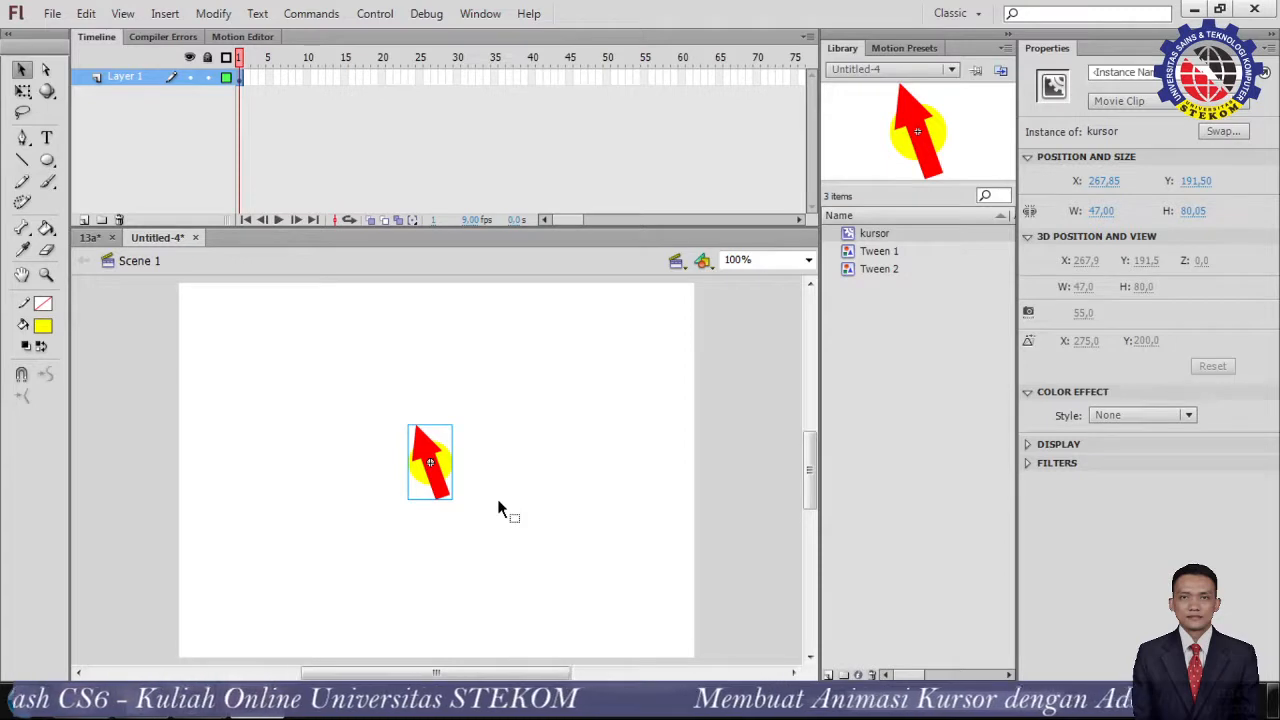
key("F9")
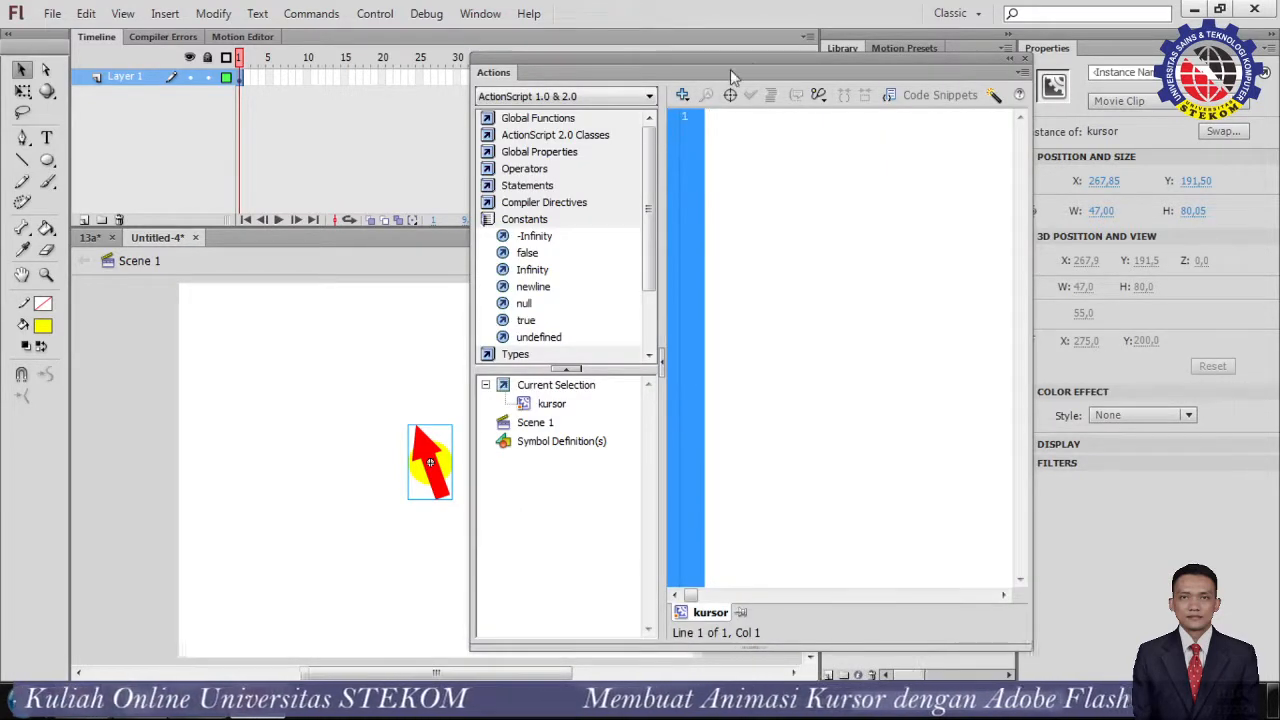
left_click_drag(768, 78, 958, 88)
left_click(912, 142)
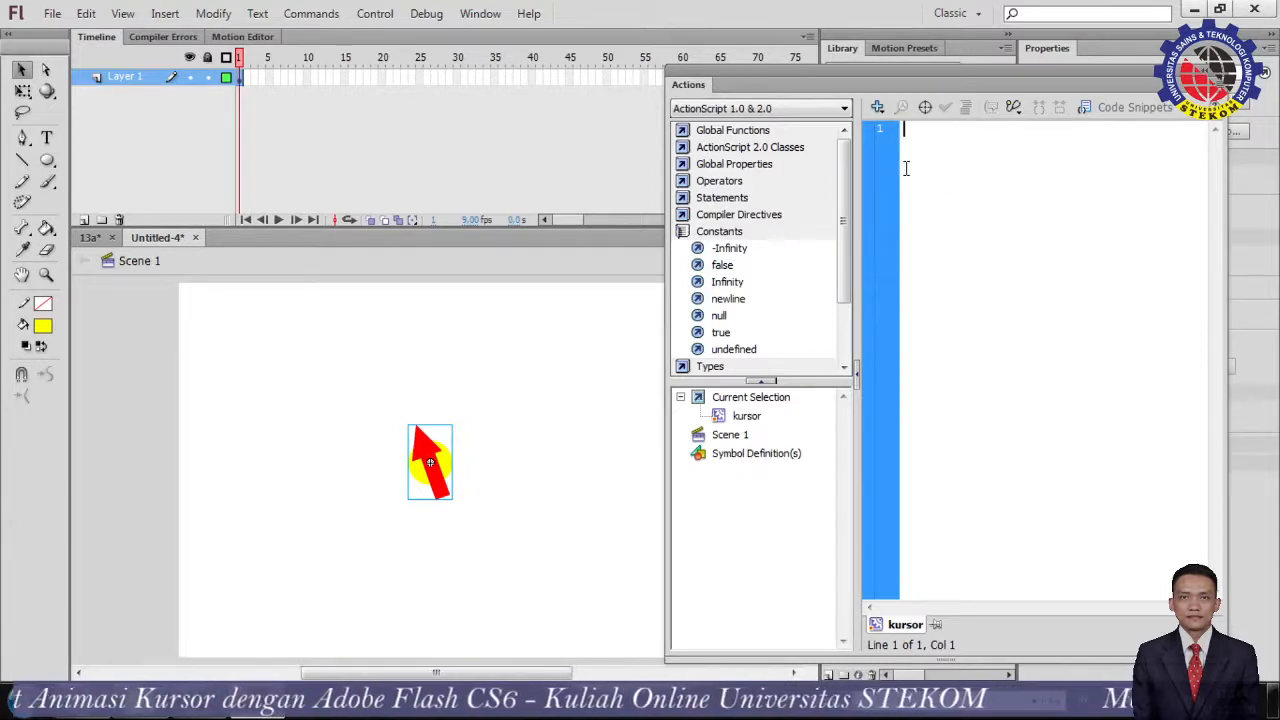
left_click(877, 106)
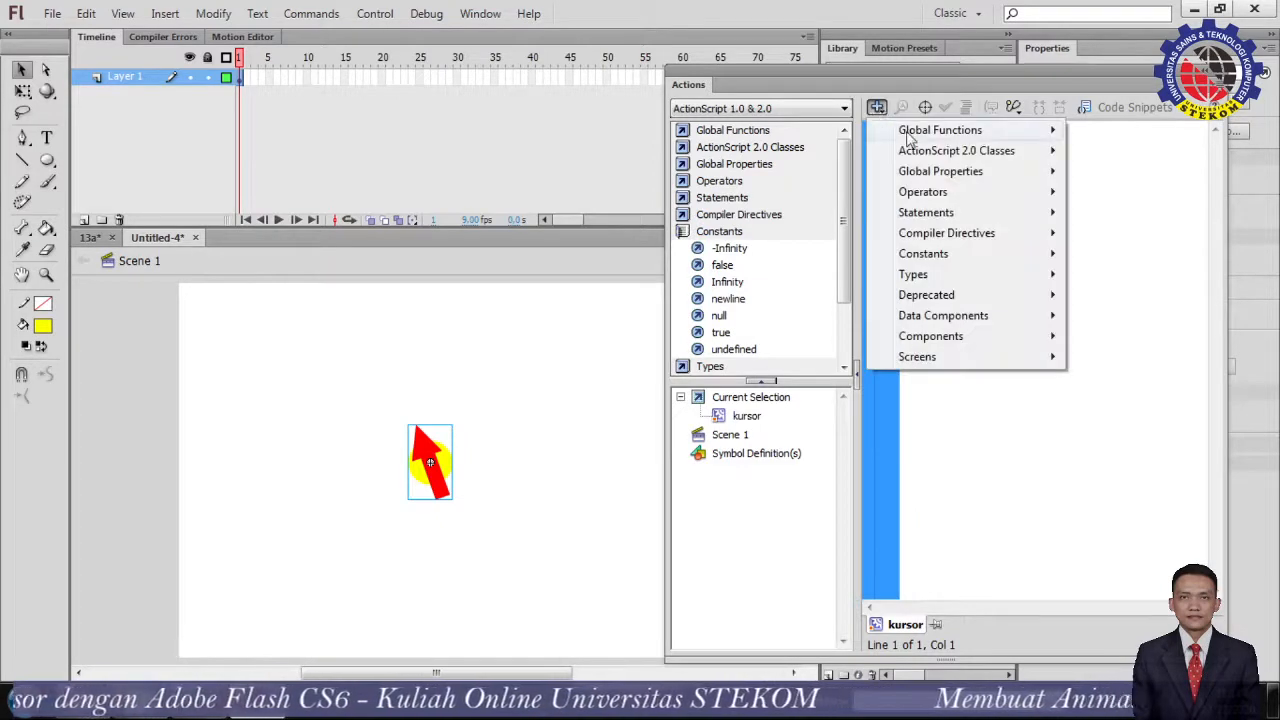
mouse_move(908, 138)
mouse_move(1170, 140)
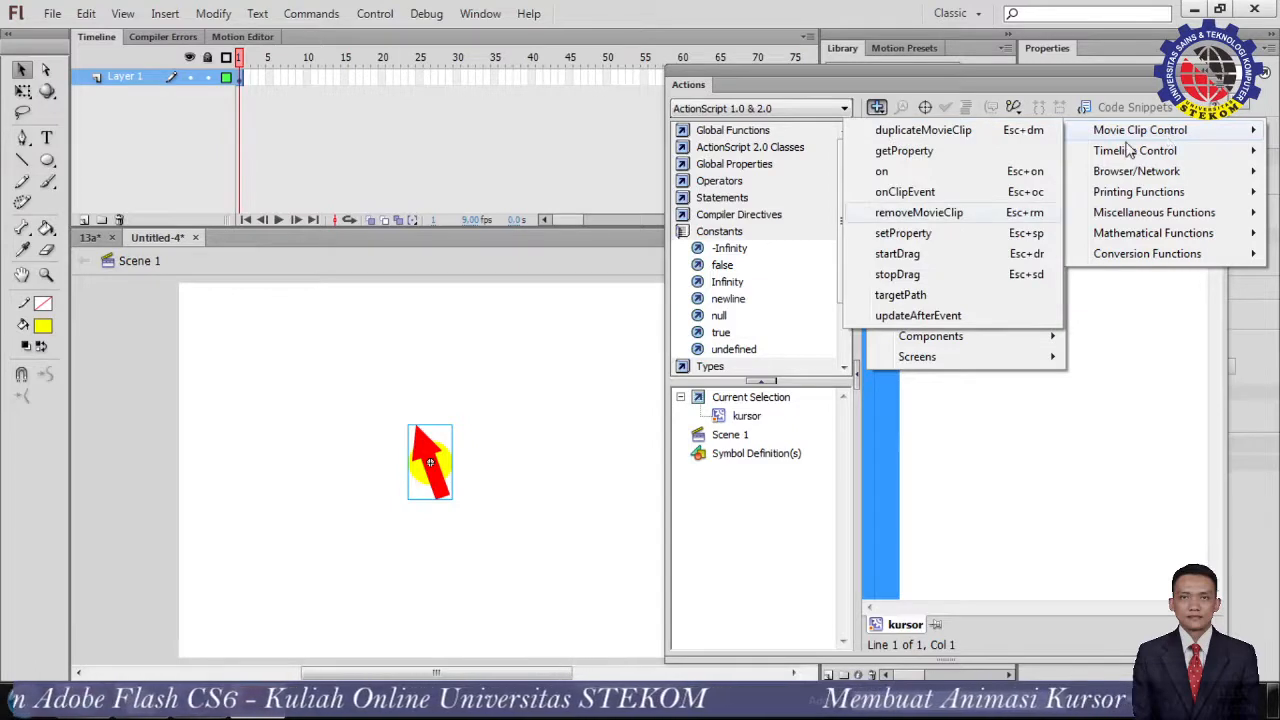
left_click(933, 193)
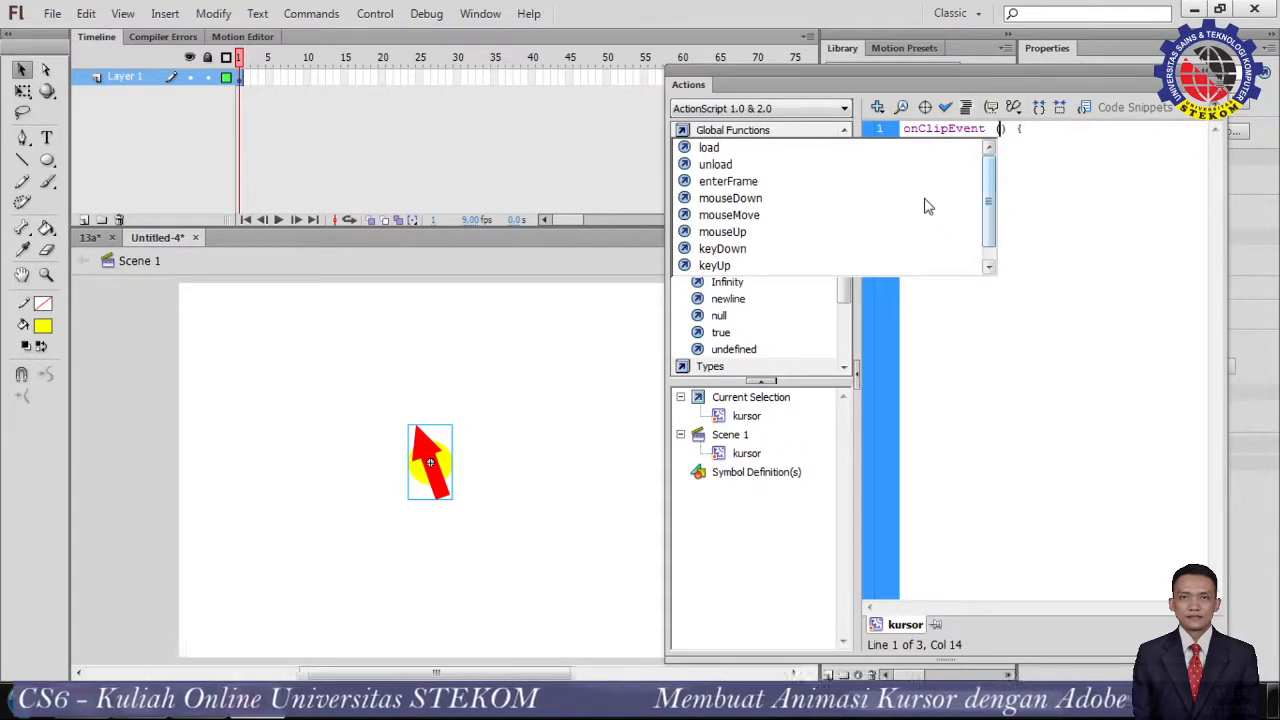
type("ente")
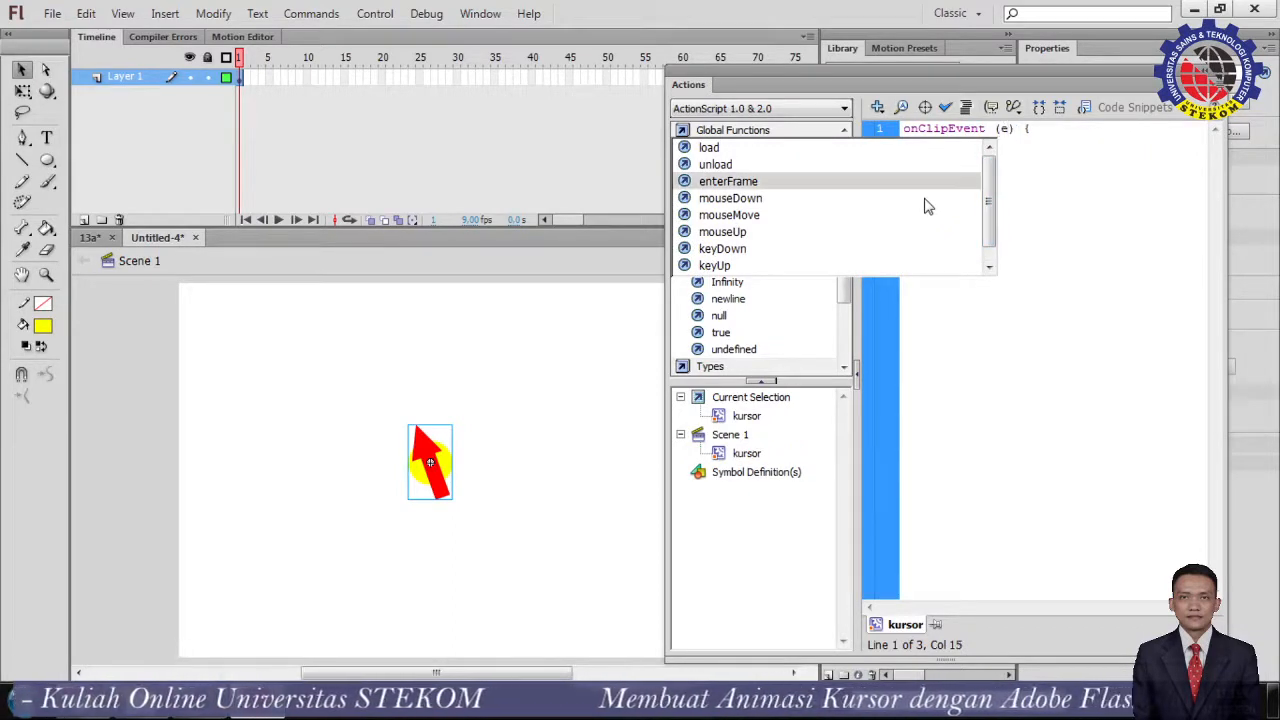
double_click(843, 182)
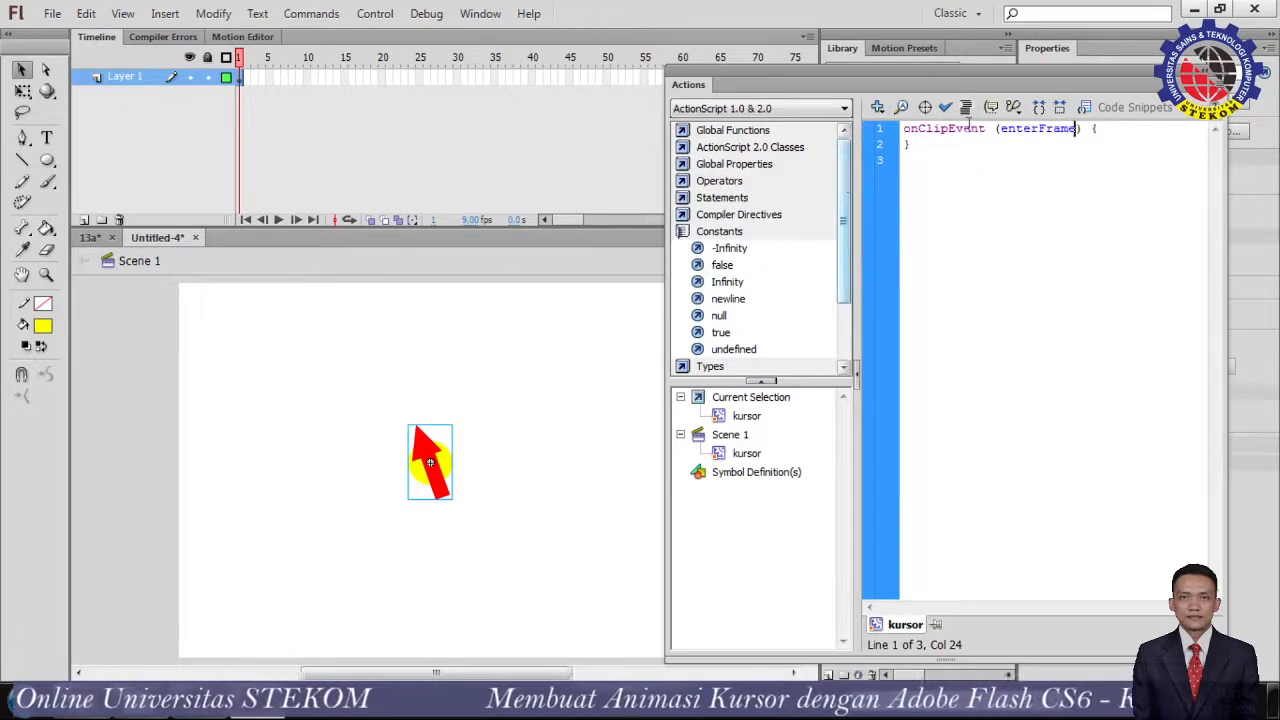
Add two blank lines inside the onClipEvent handler and remove the empty line after its closing brace
left_click(1094, 130)
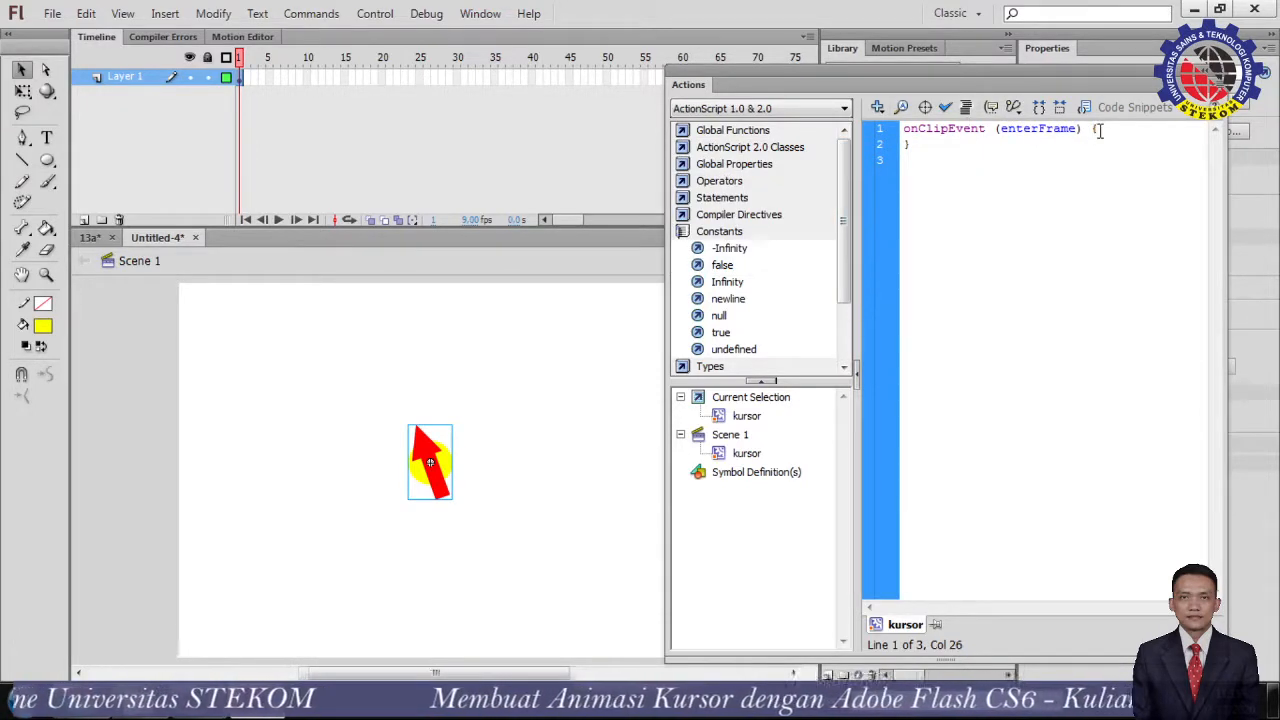
type("{")
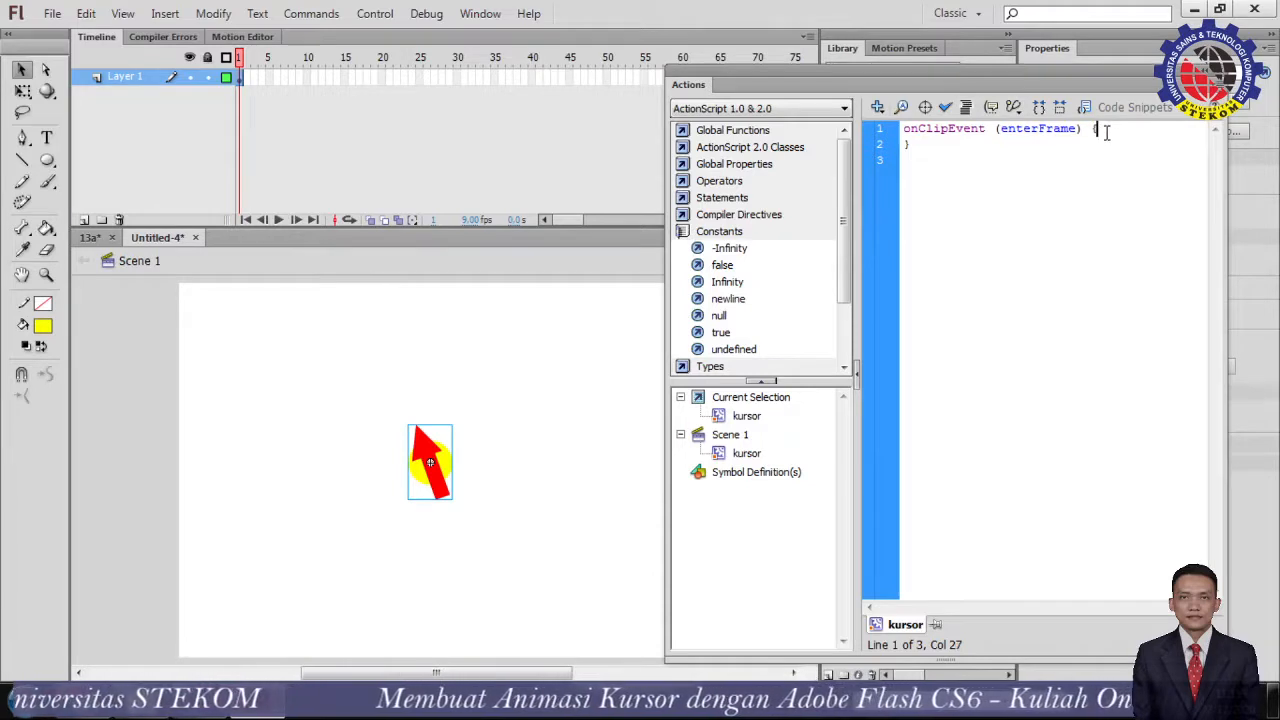
key("Return")
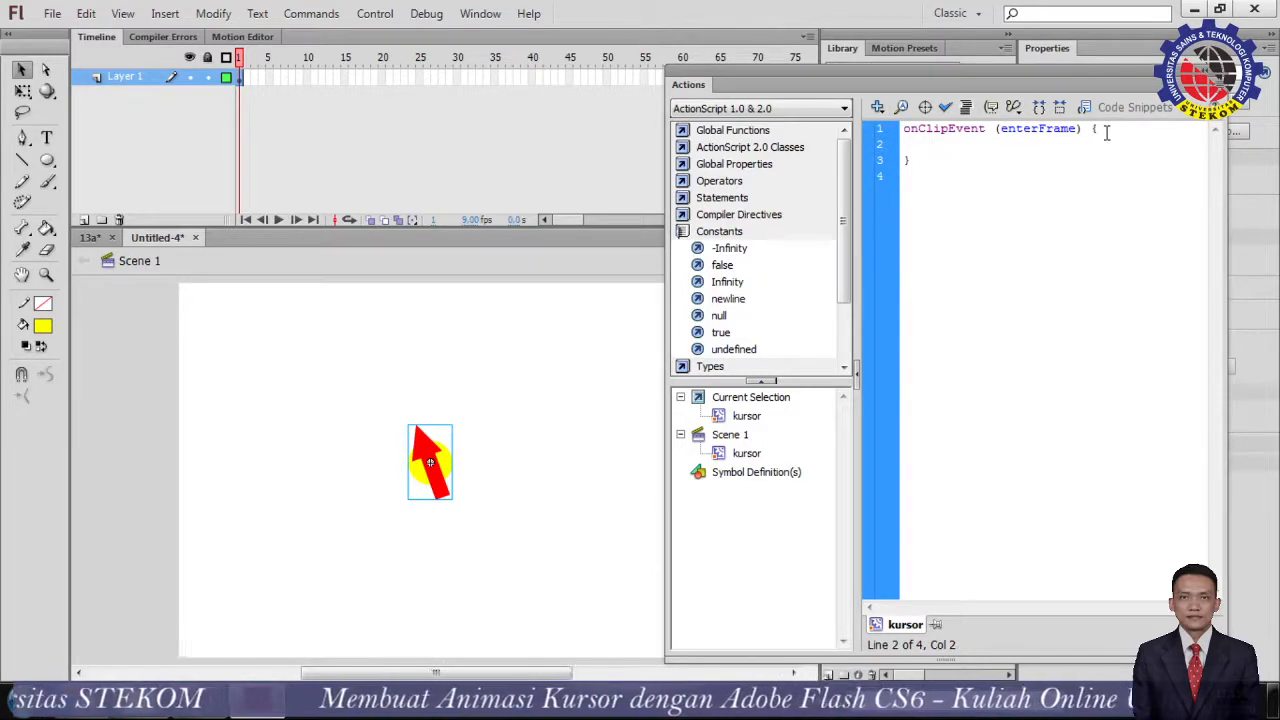
key("Return")
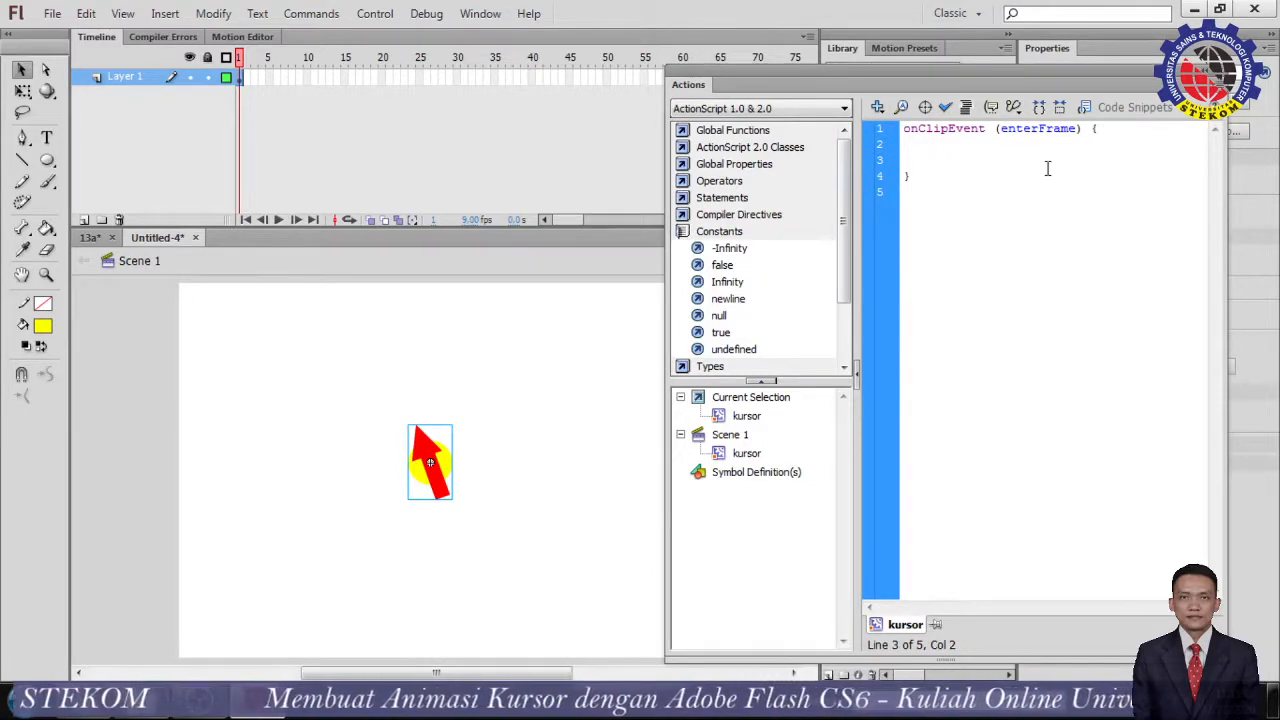
left_click(914, 194)
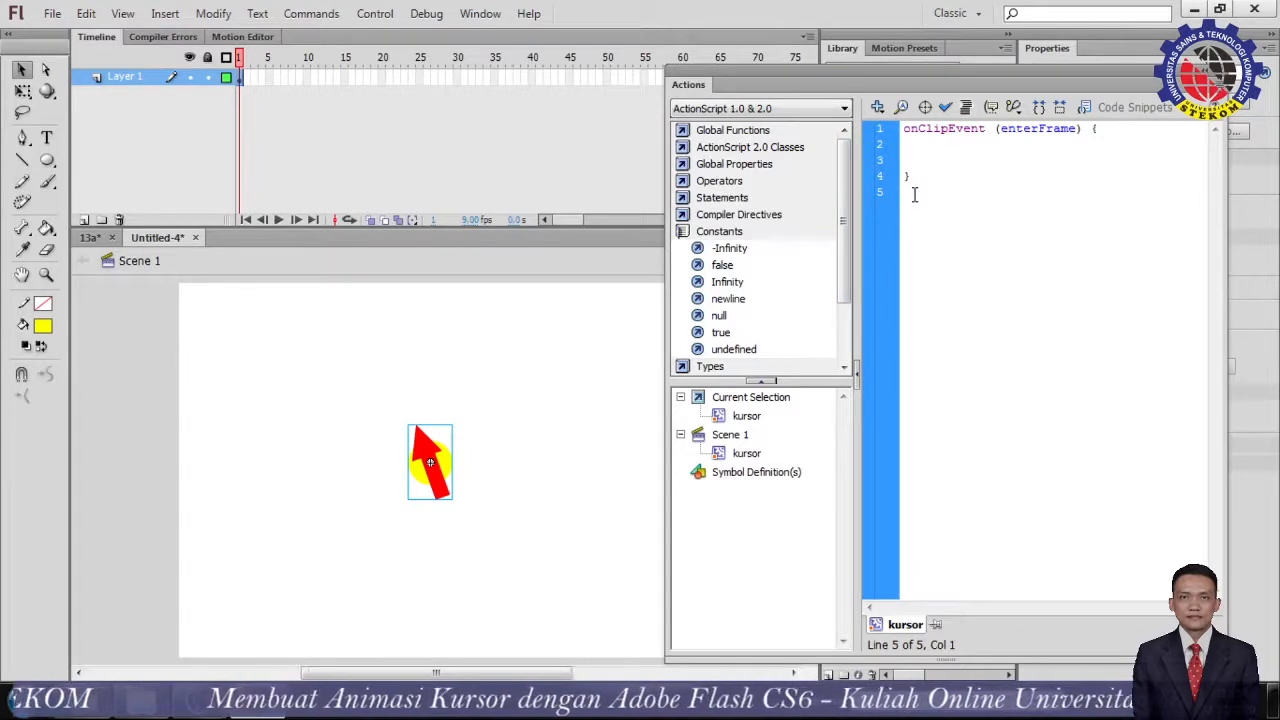
key("BackSpace")
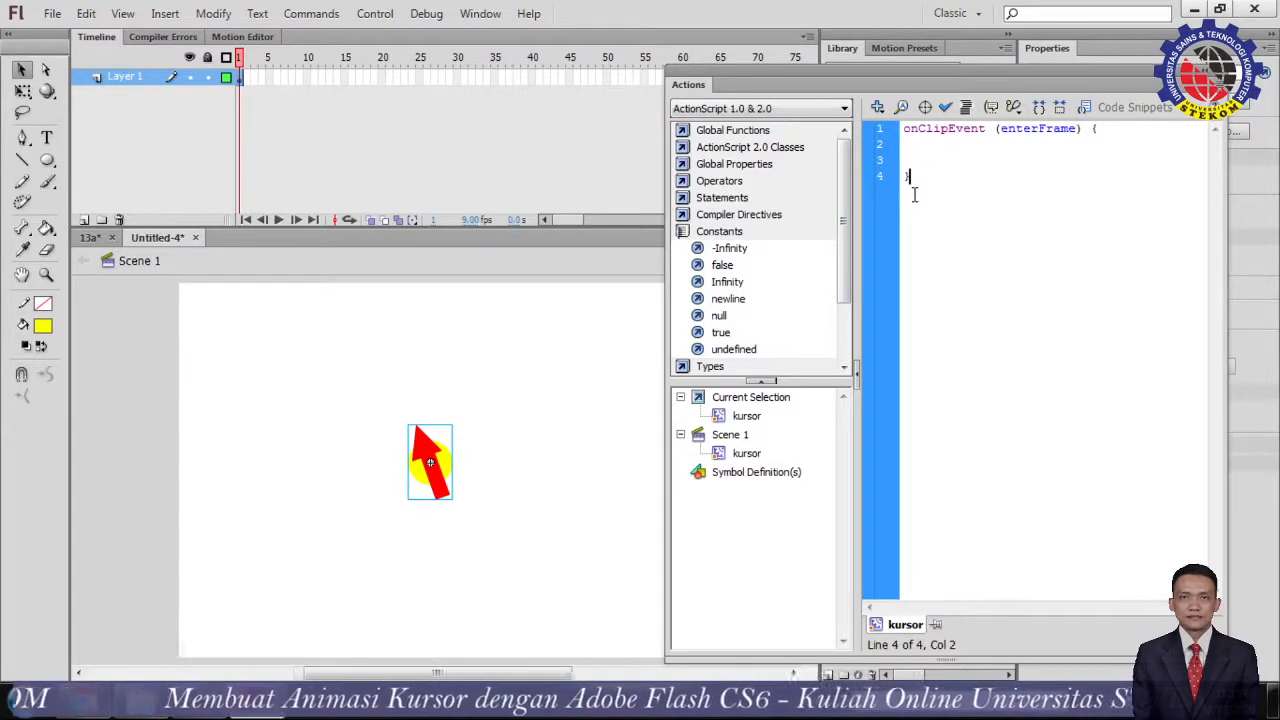
Write Mouse.hide(); as the first statement inside the enterFrame handler
left_click(1000, 146)
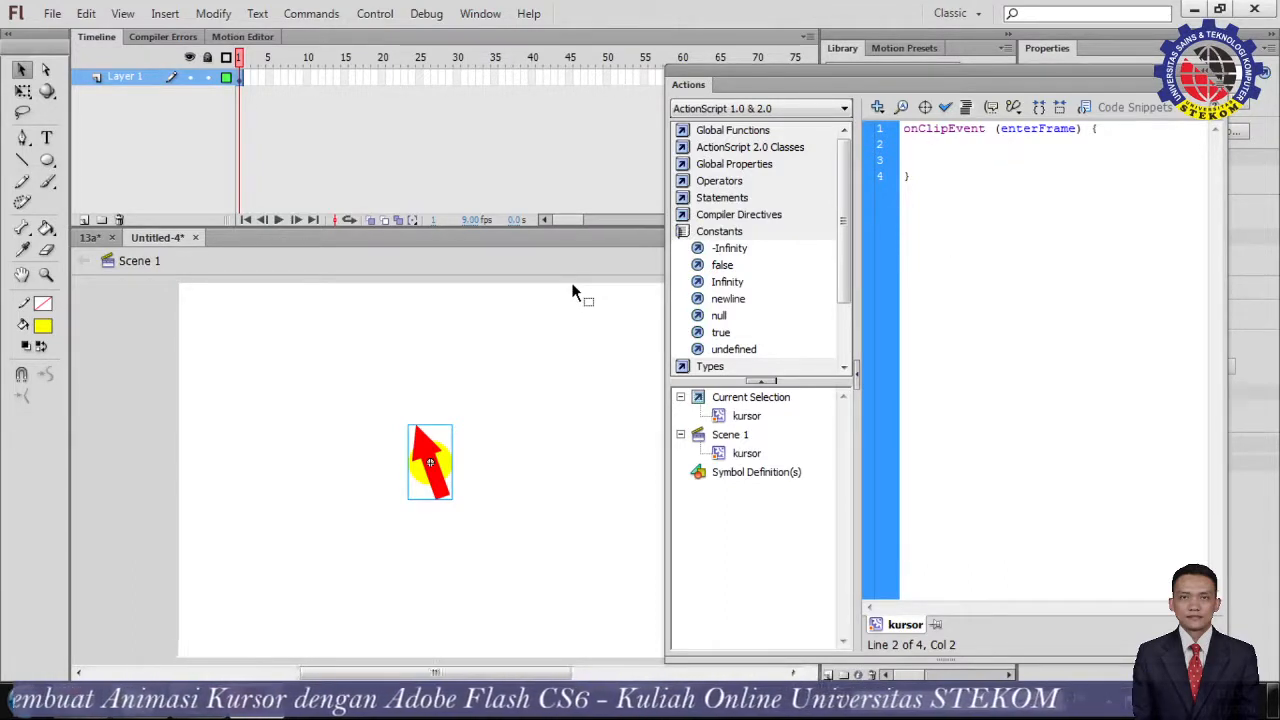
type("Mou")
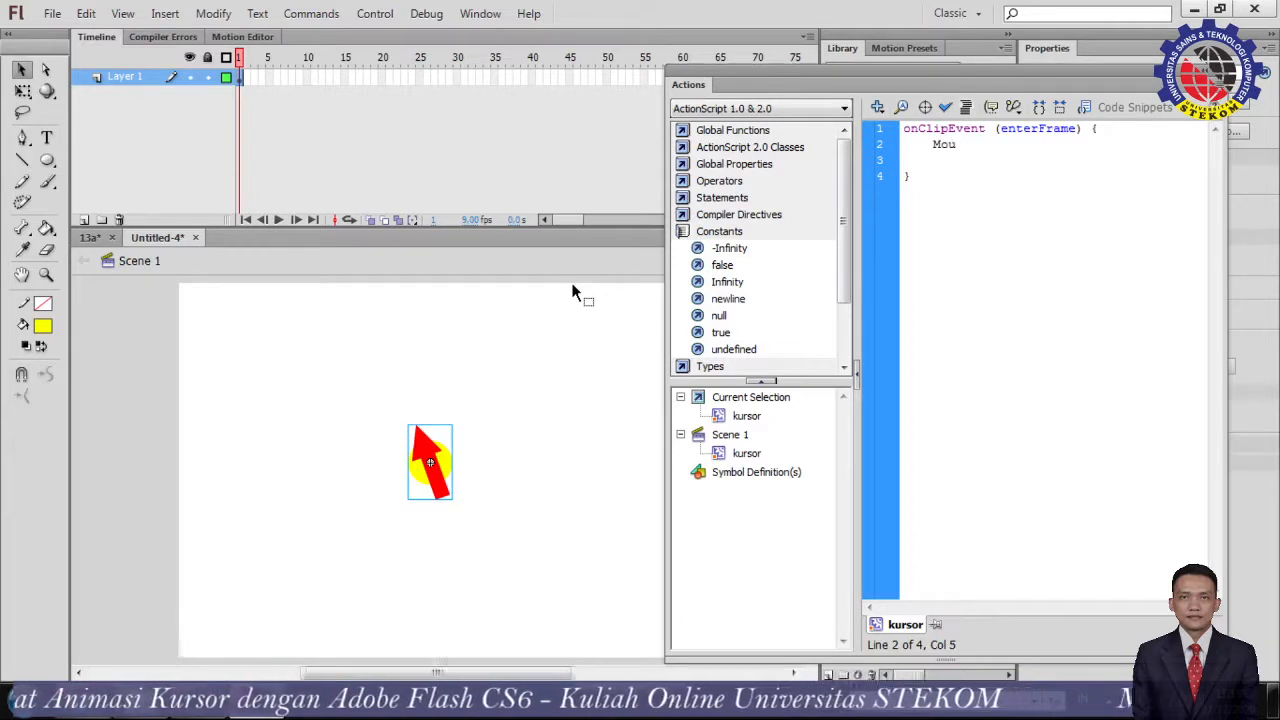
type("se.")
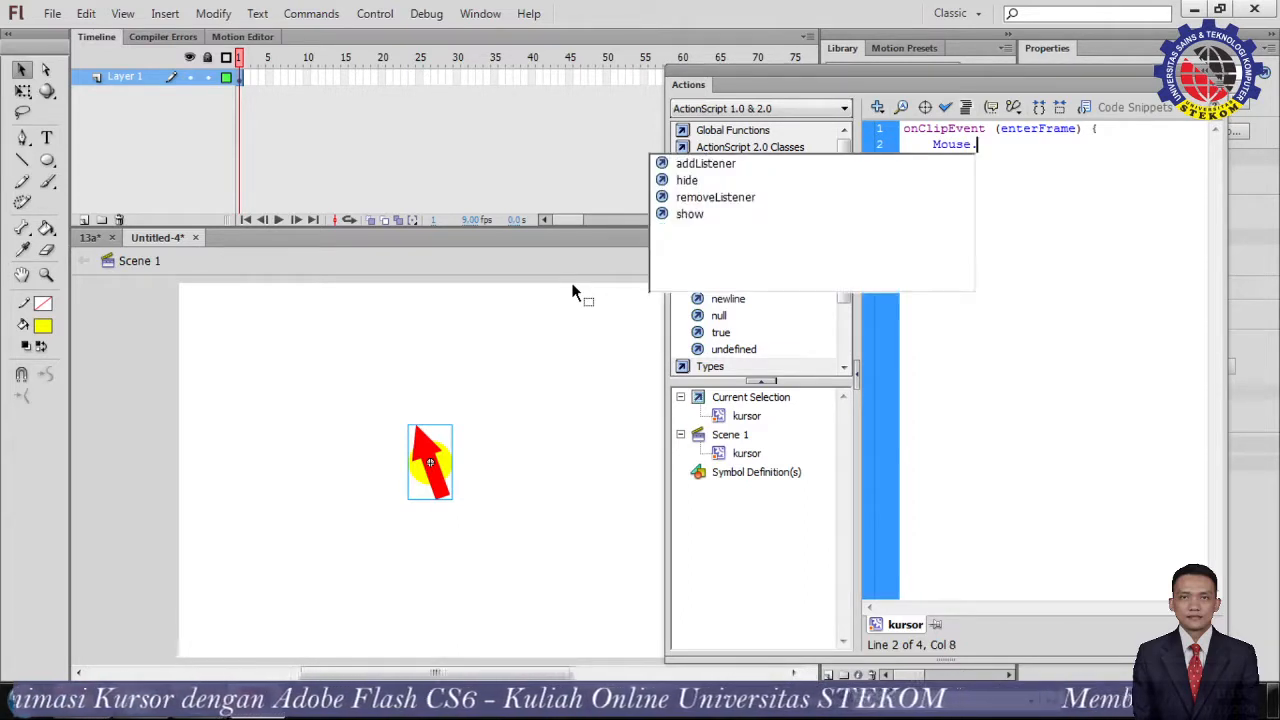
double_click(672, 182)
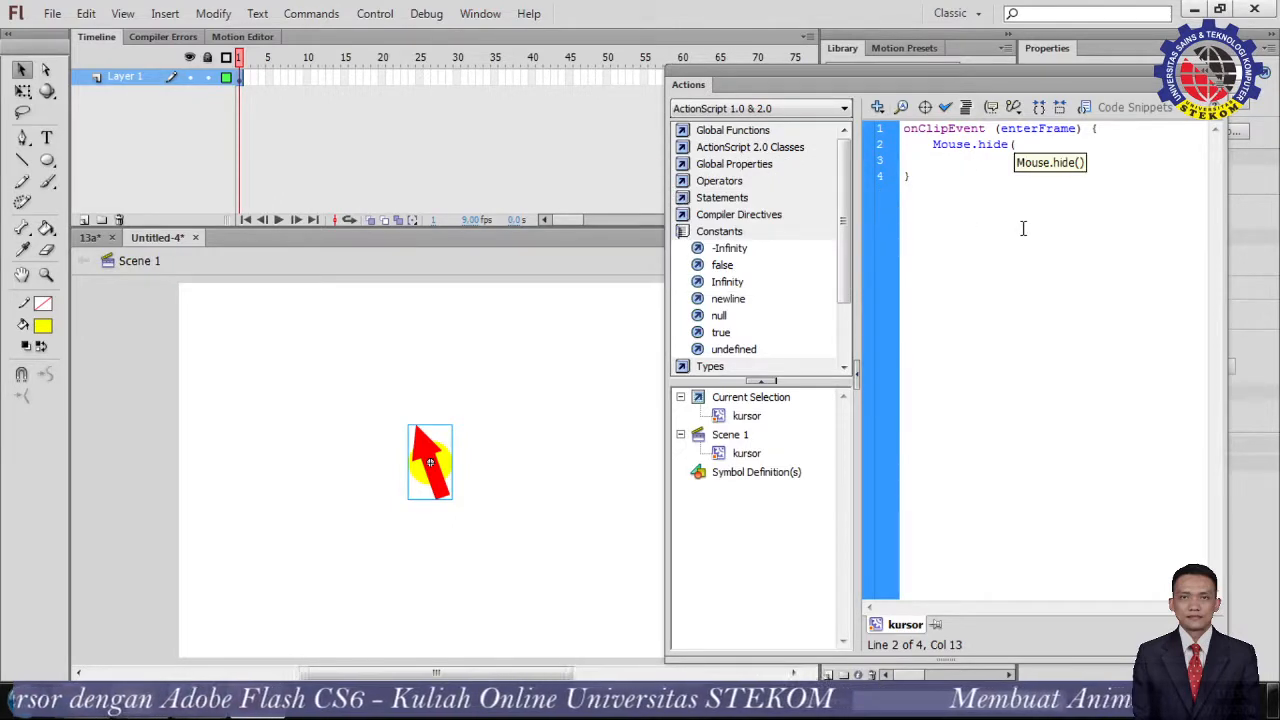
type(")")
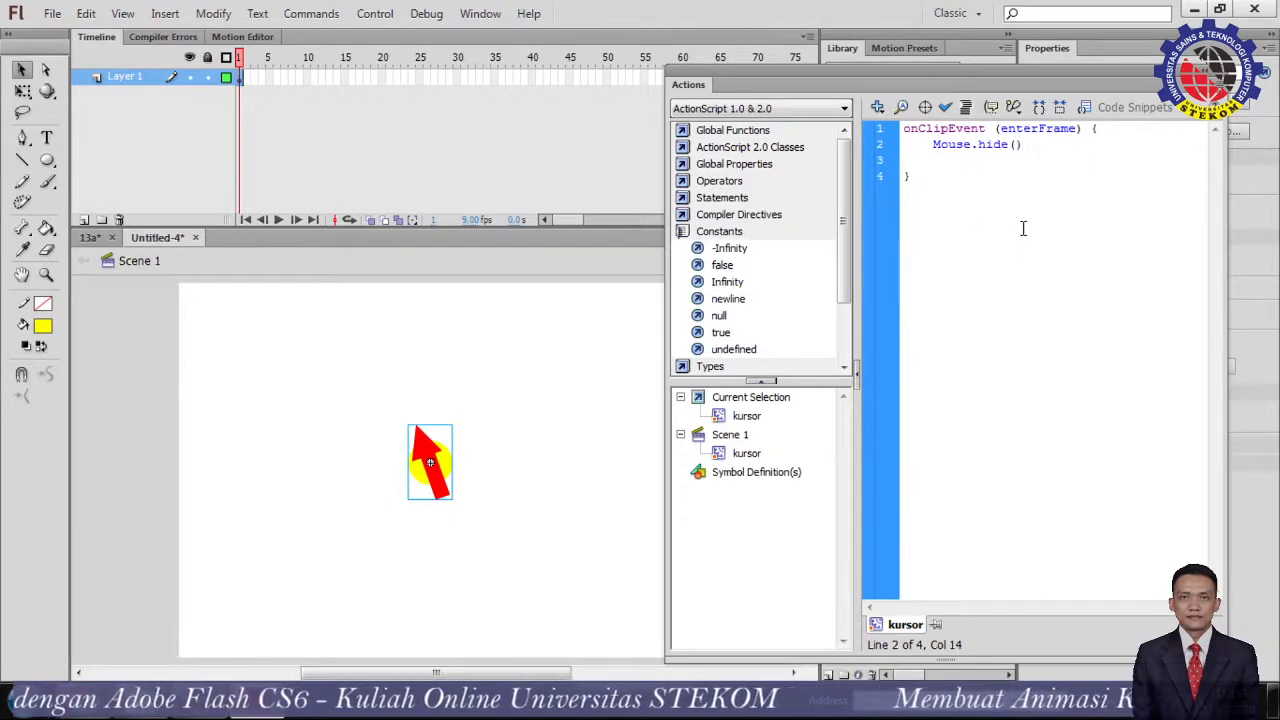
type(";")
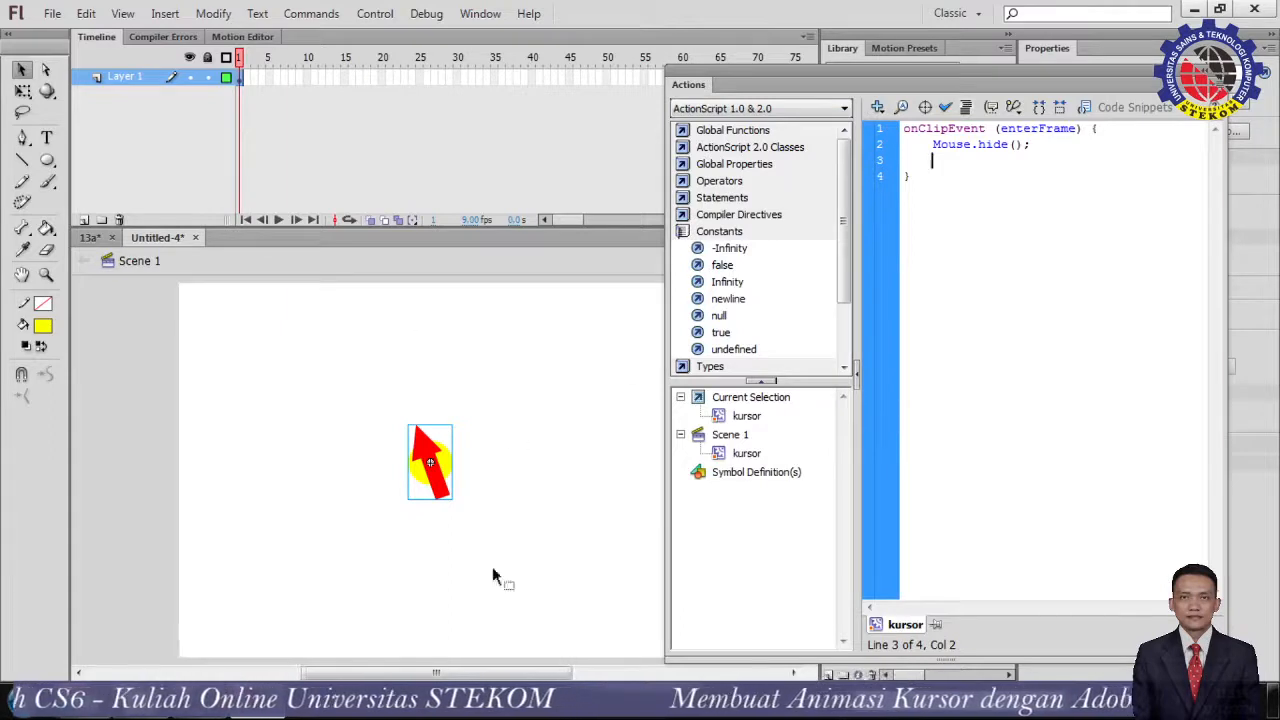
Insert the startDrag(this,true); statement below Mouse.hide(); and remove the blank line before the closing brace
left_click(877, 107)
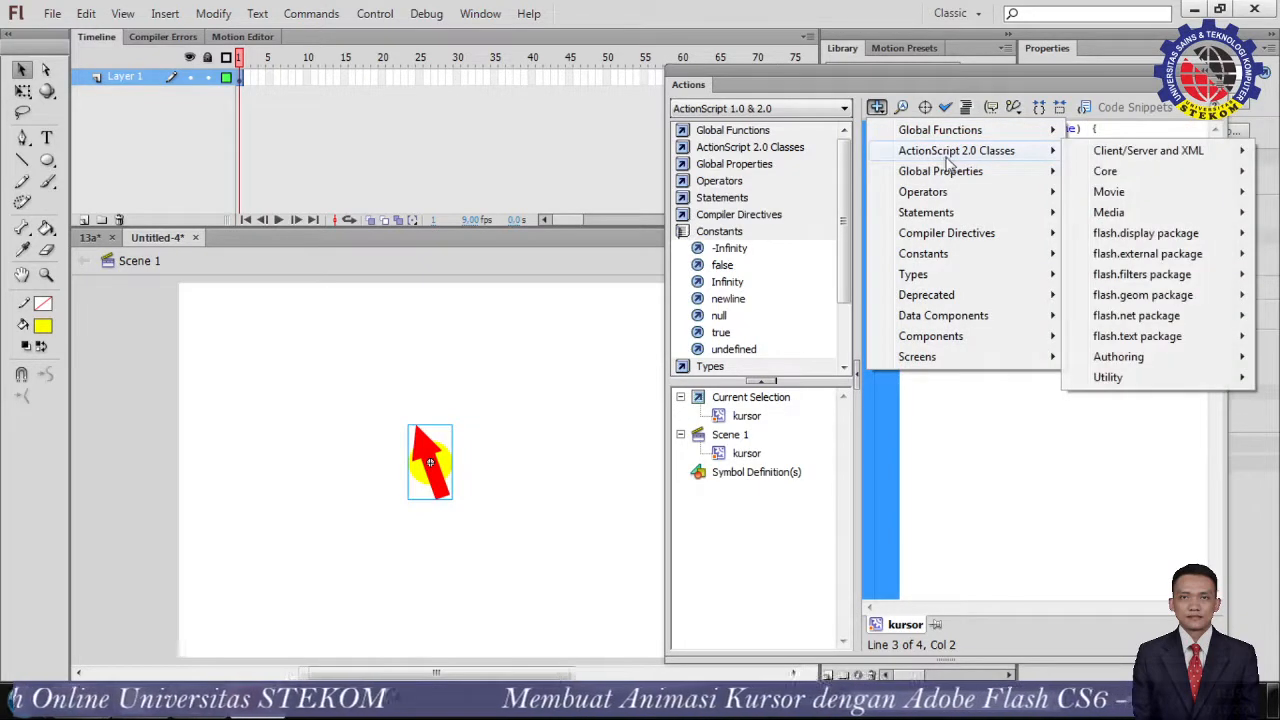
mouse_move(1147, 193)
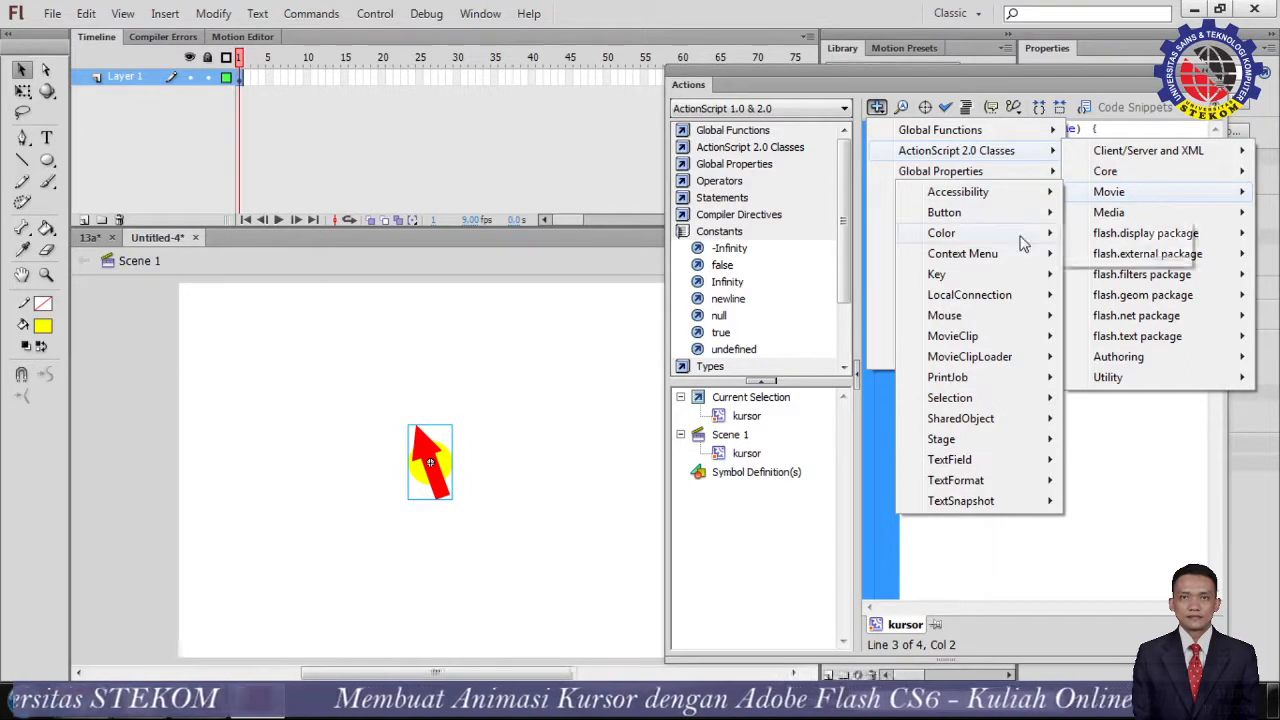
mouse_move(1012, 340)
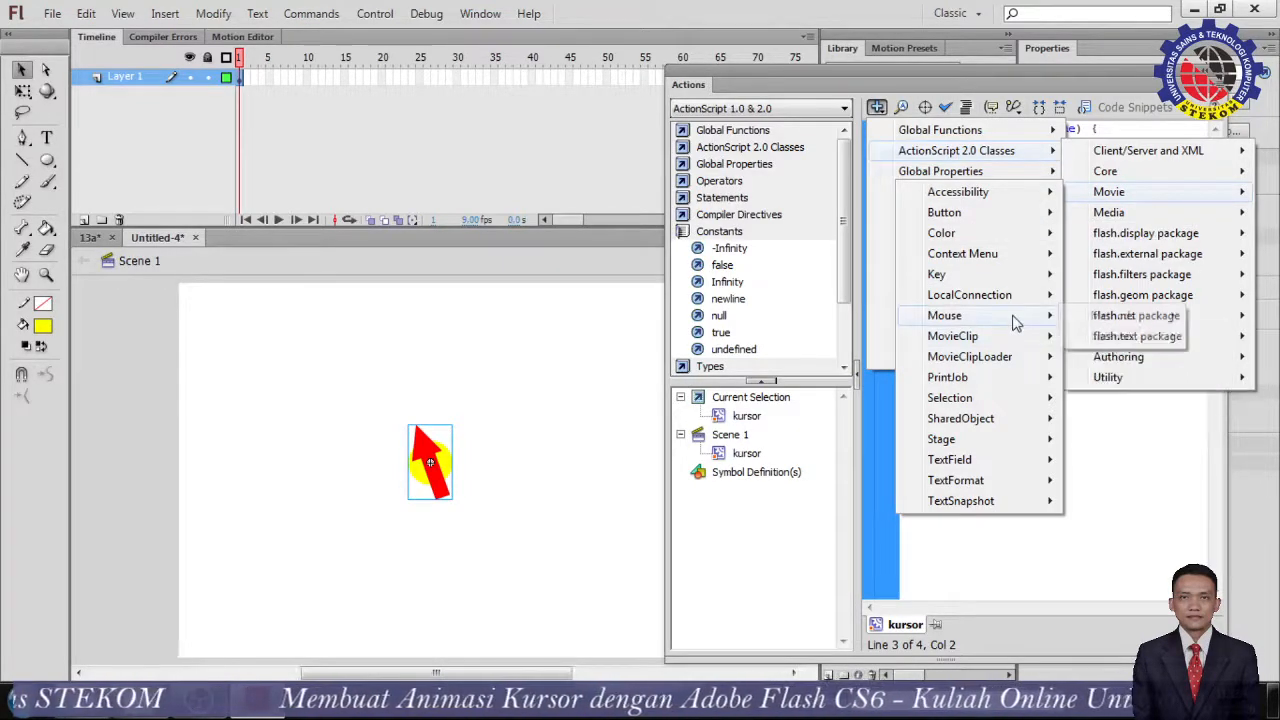
mouse_move(992, 132)
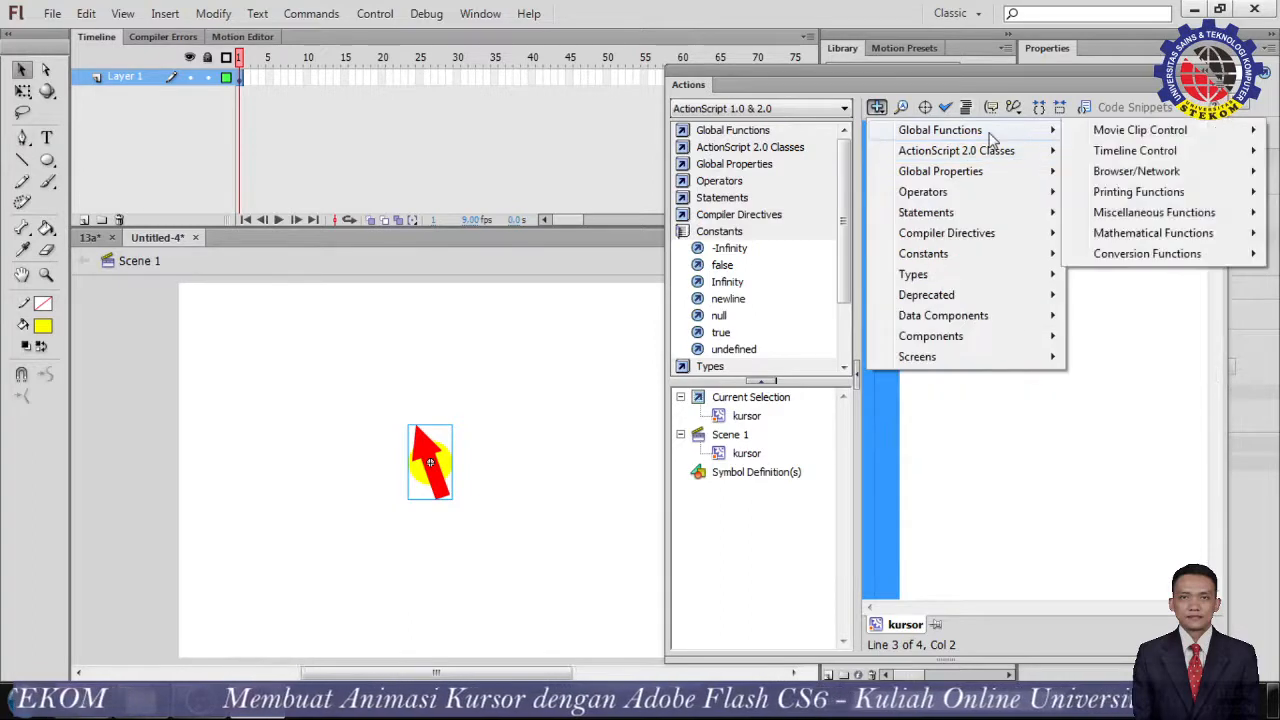
mouse_move(1155, 138)
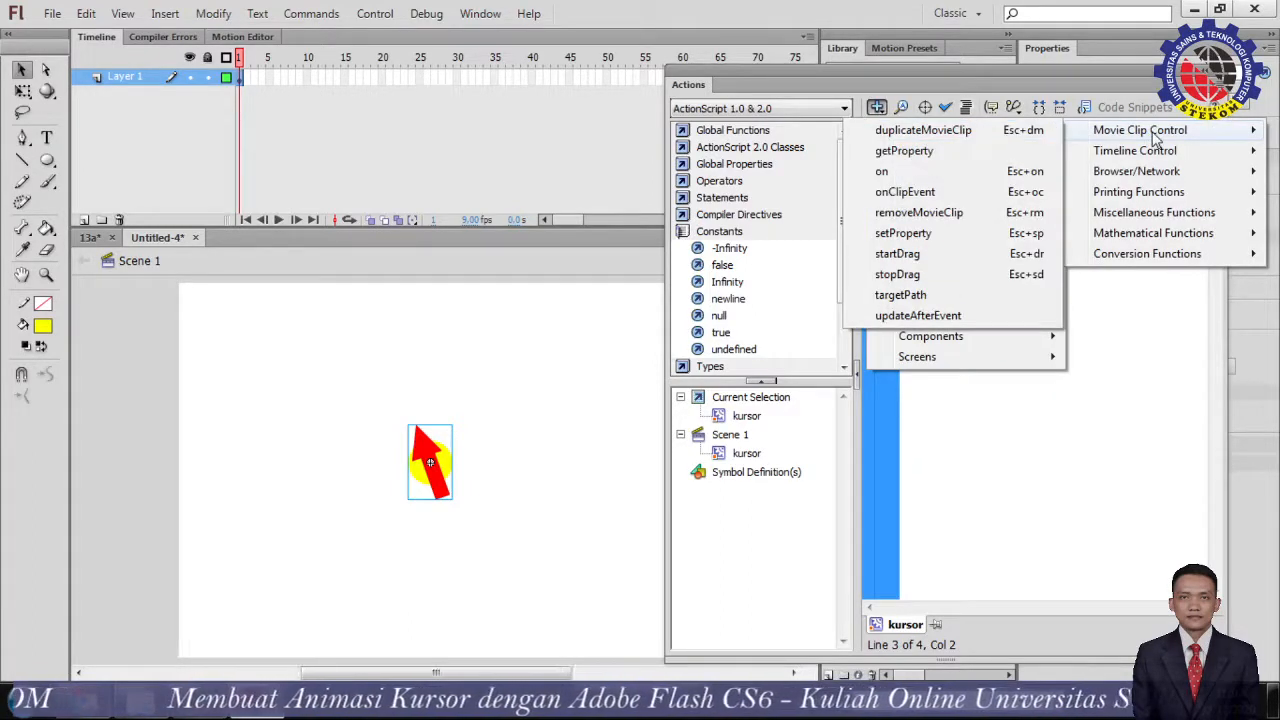
left_click(966, 258)
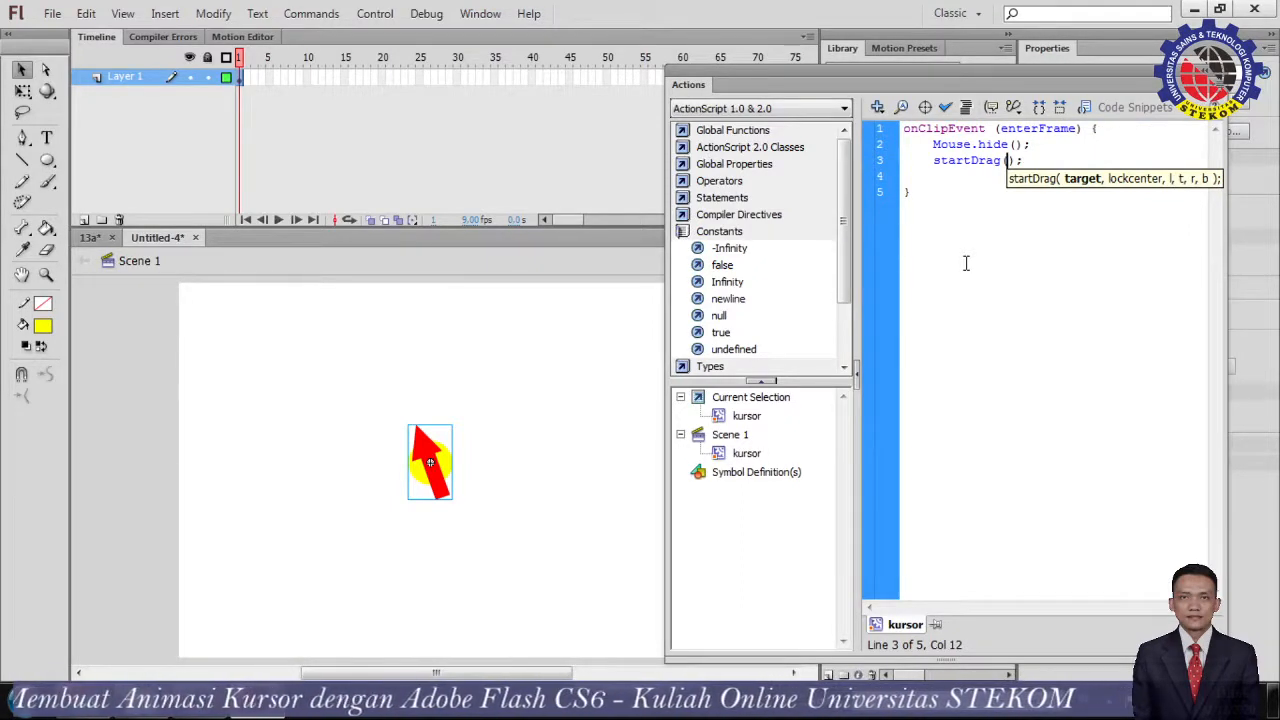
type("this")
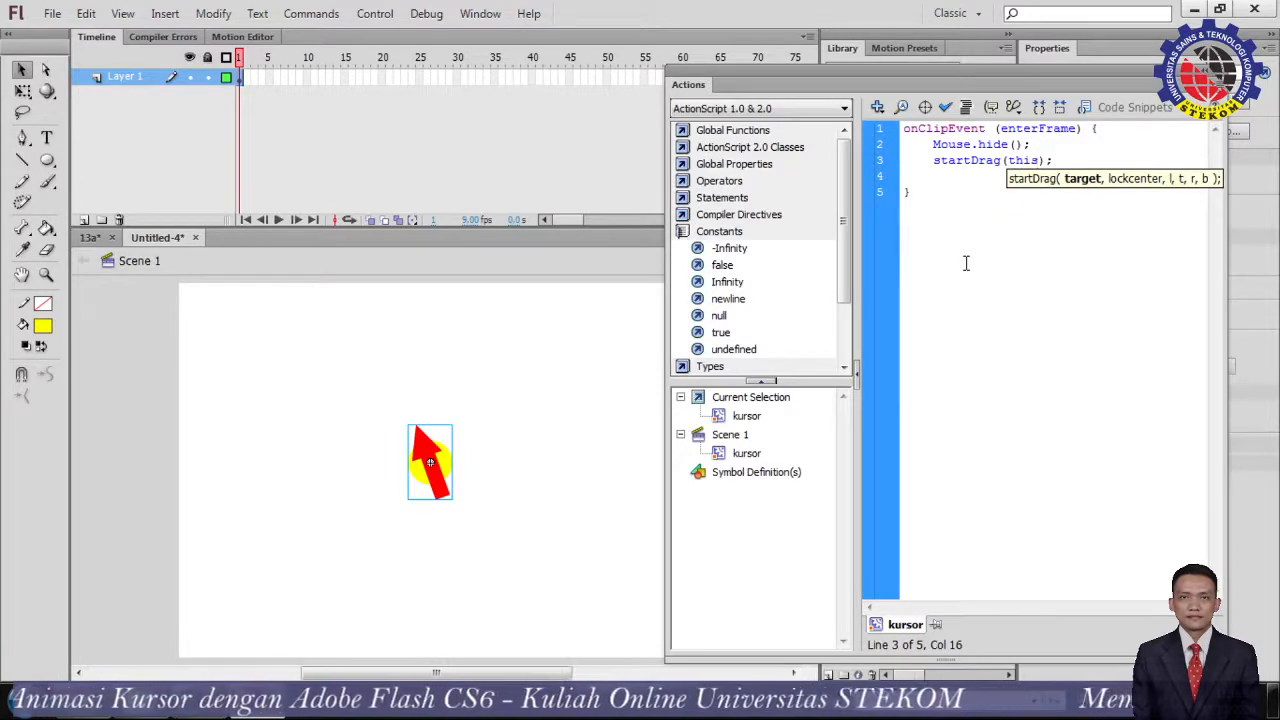
type(",true")
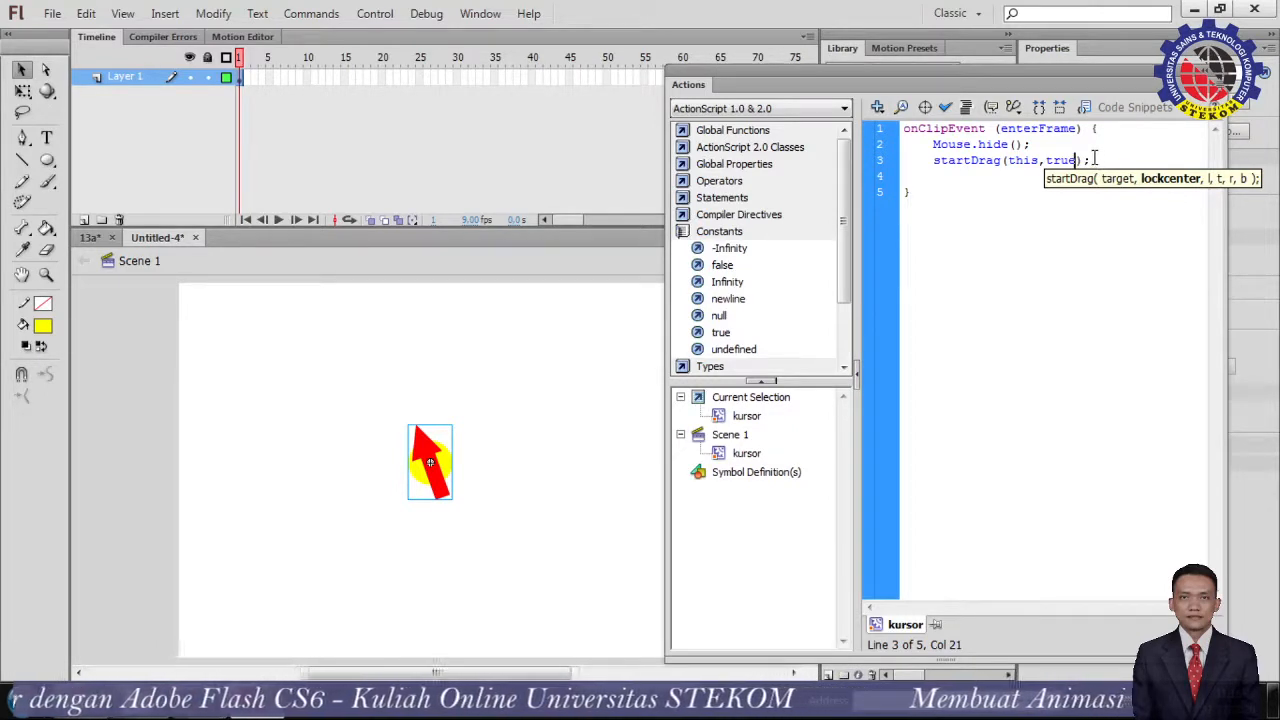
left_click(917, 176)
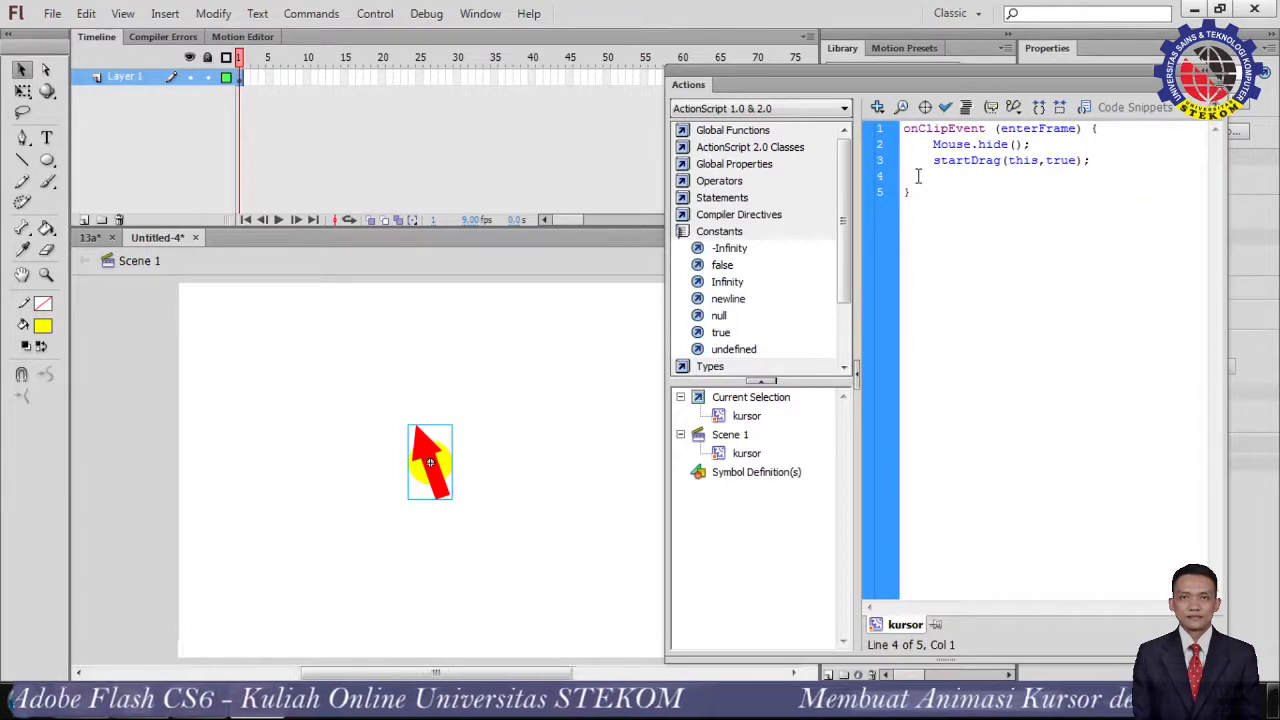
key("BackSpace")
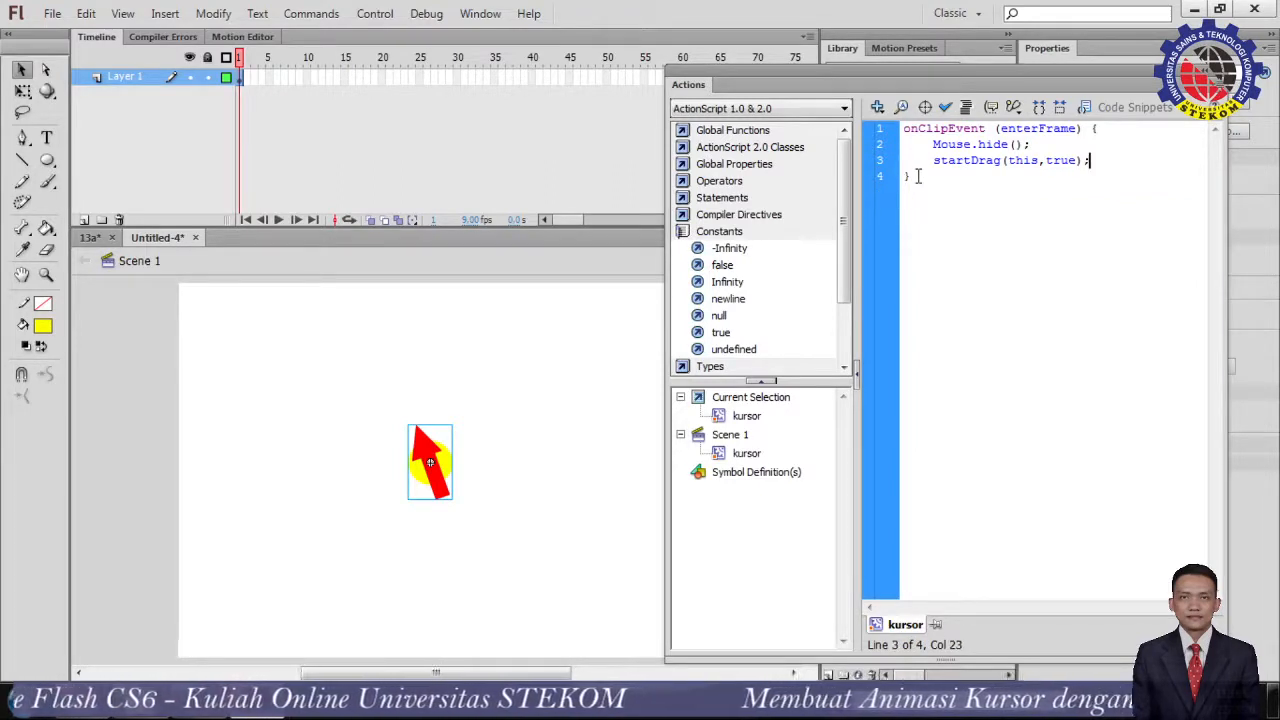
Check the syntax of the kursor script, then close the script editor and return to the timeline
left_click(1097, 309)
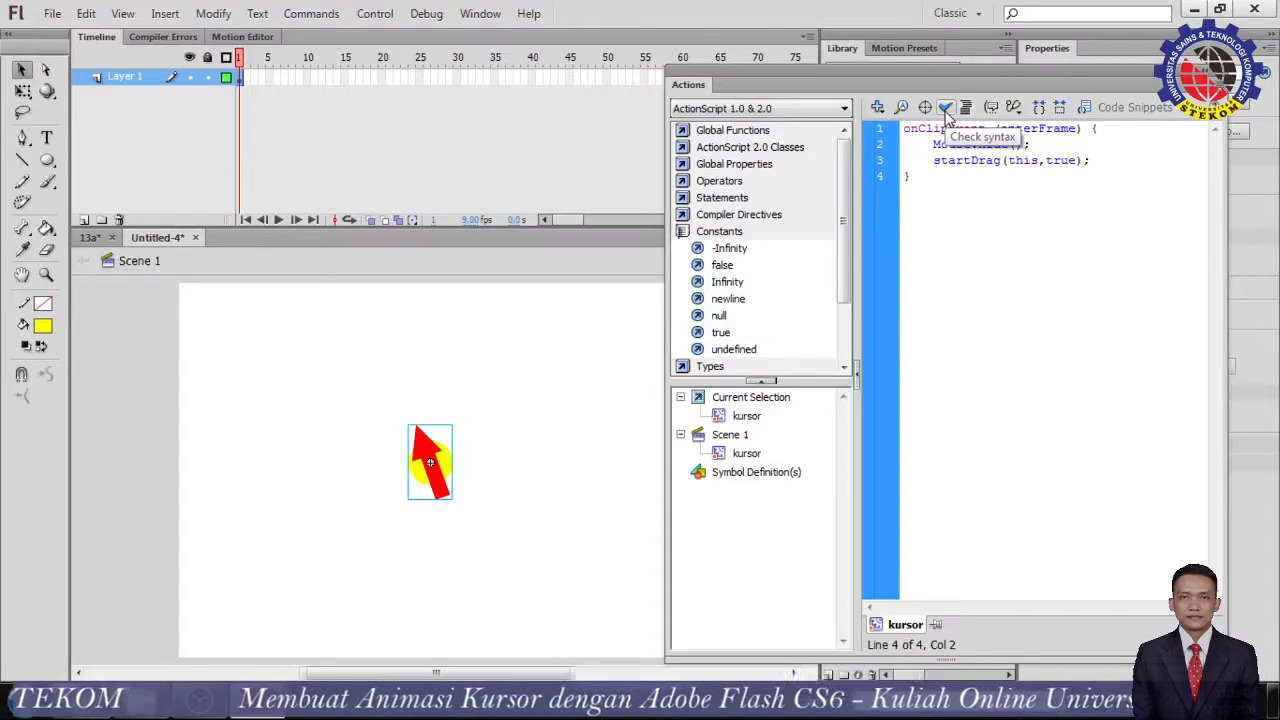
left_click(945, 108)
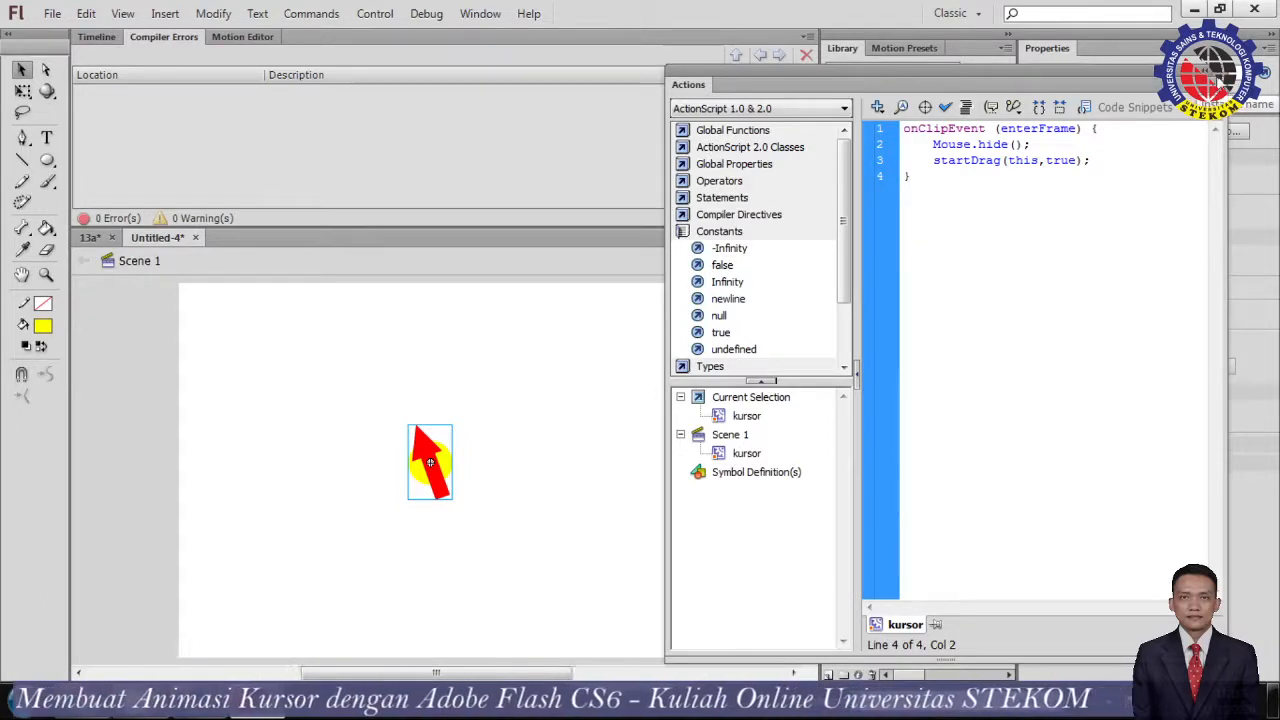
key("F9")
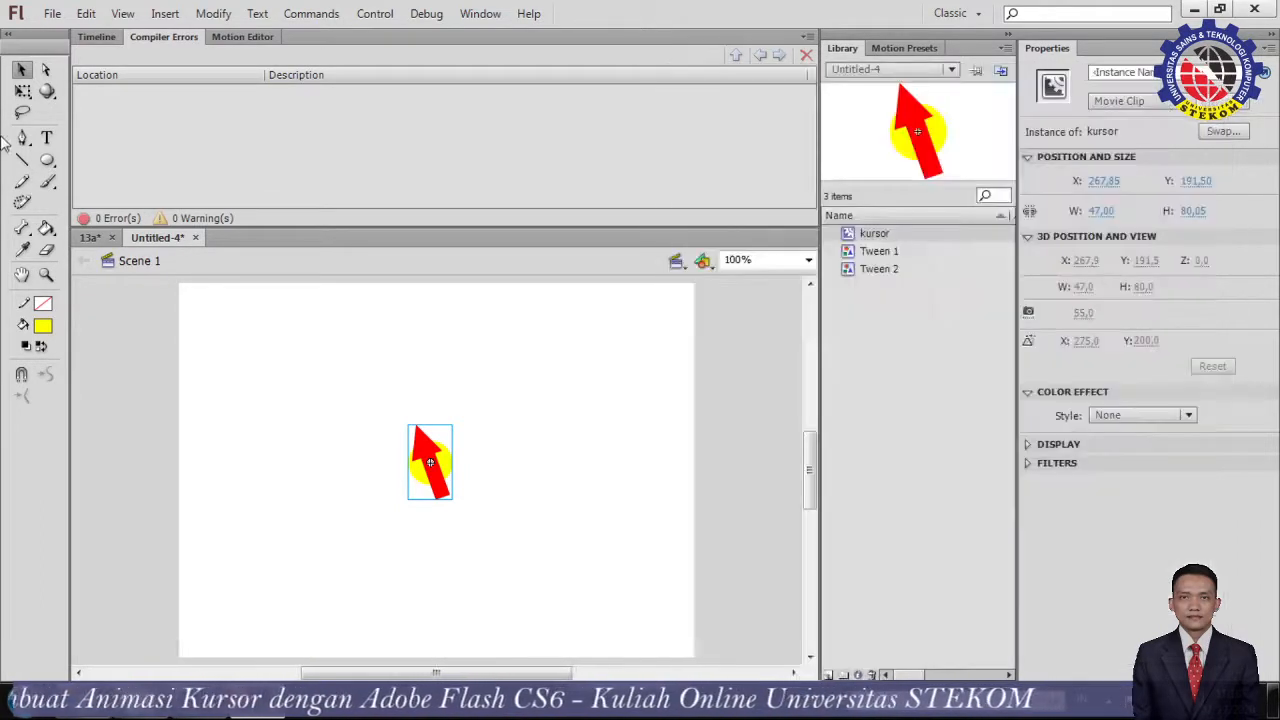
left_click(96, 37)
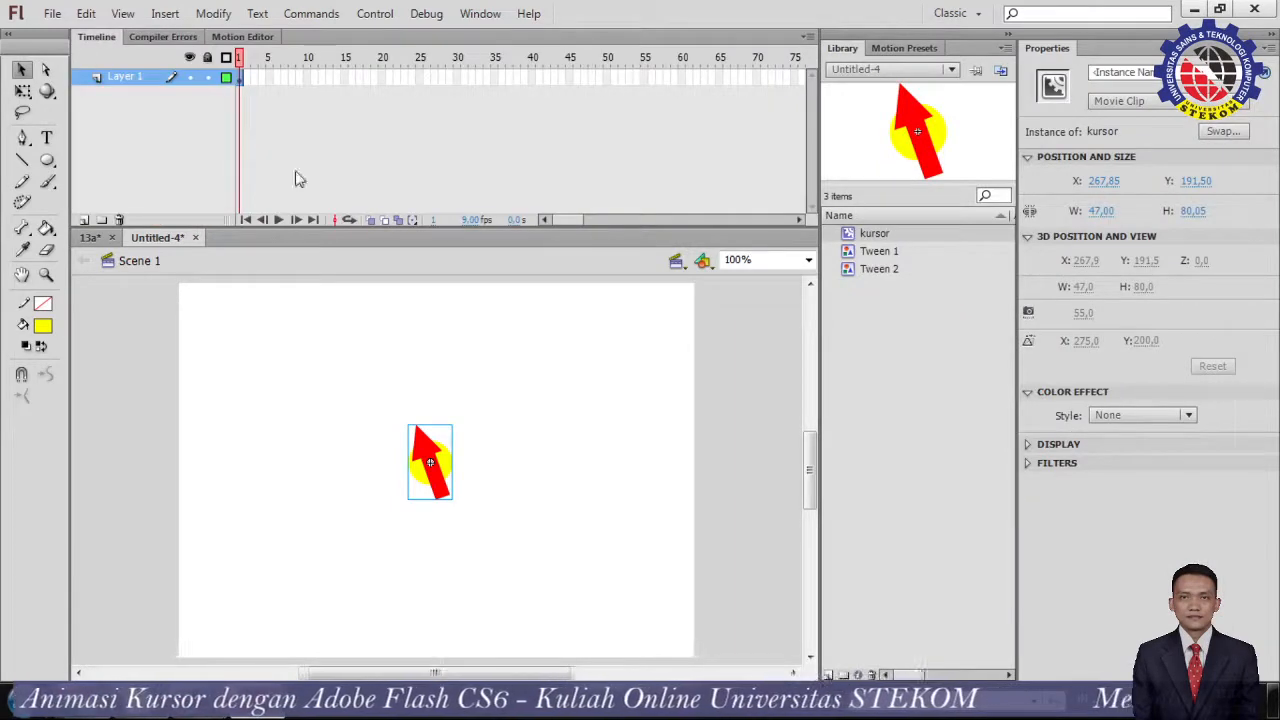
Test the movie in Flash Professional and maximize the preview window to check the animated cursor
left_click(375, 13)
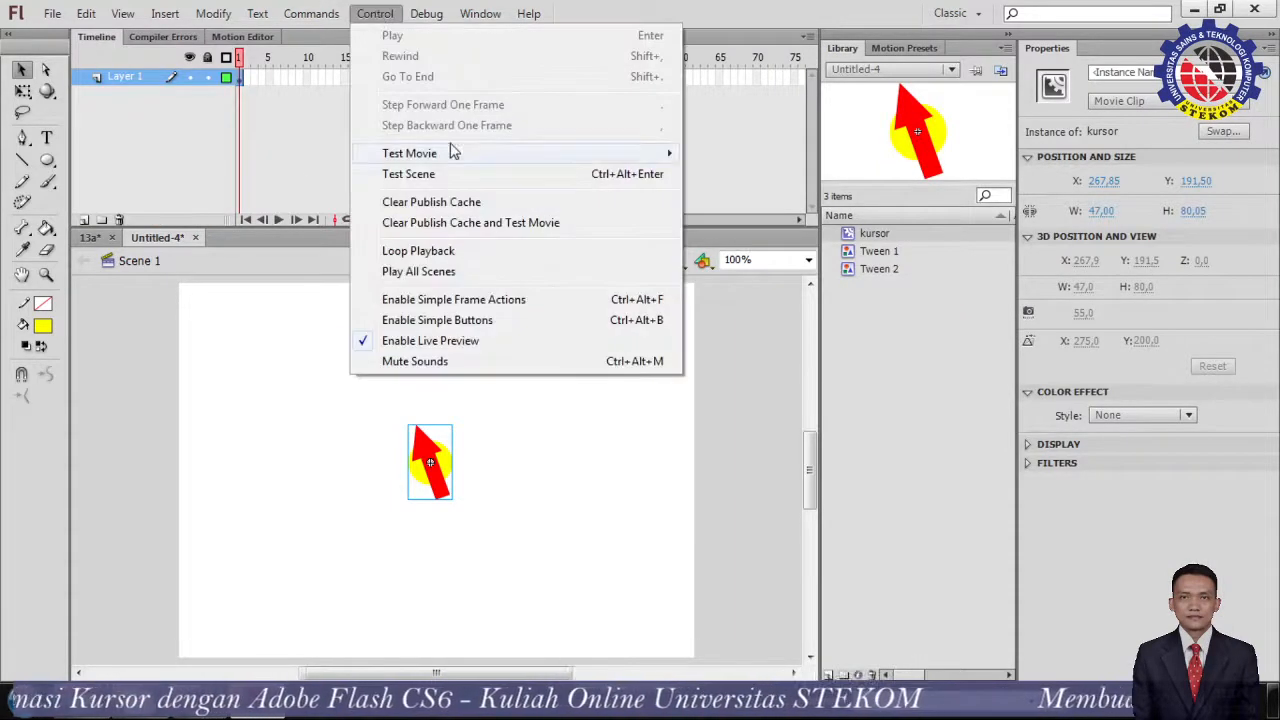
mouse_move(455, 160)
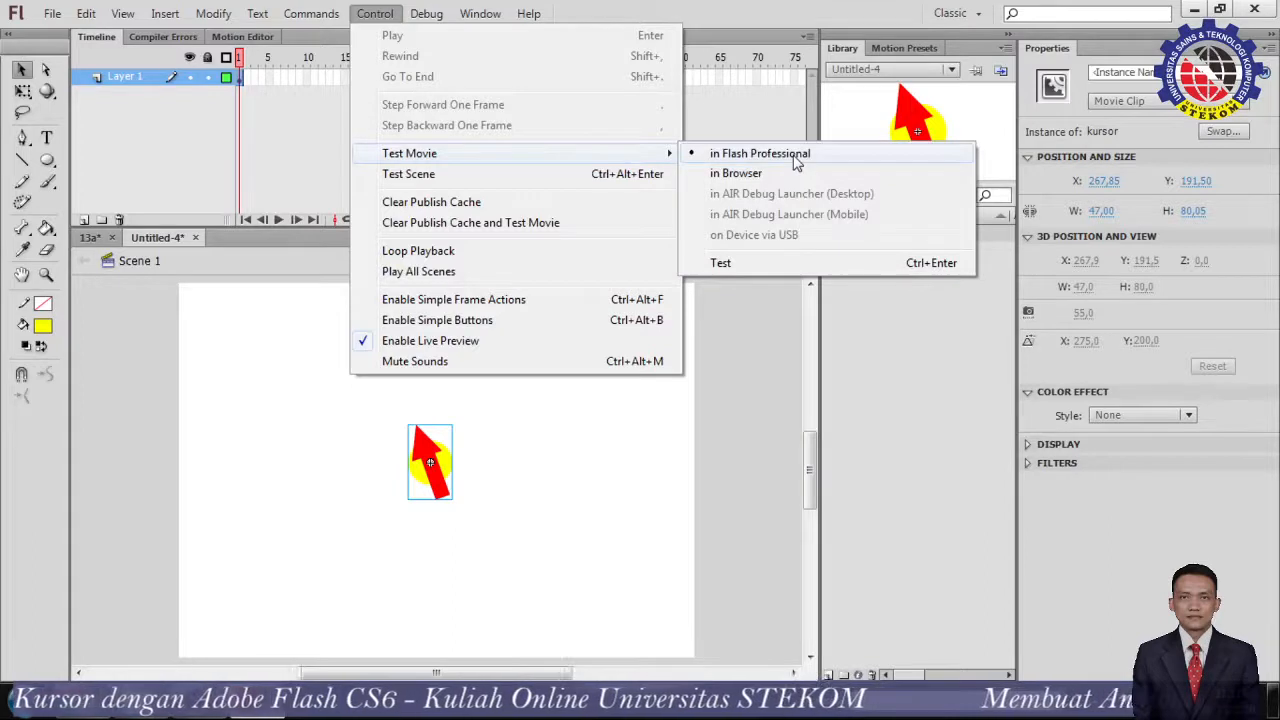
left_click(797, 160)
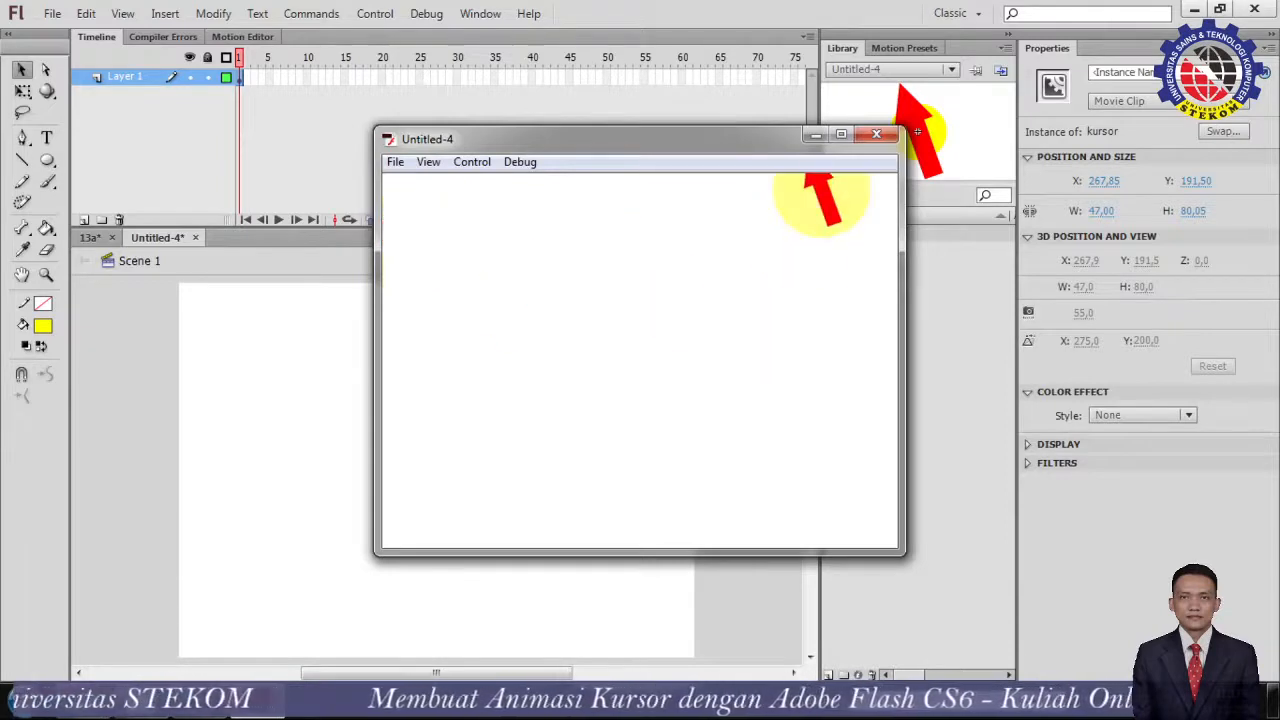
left_click(841, 134)
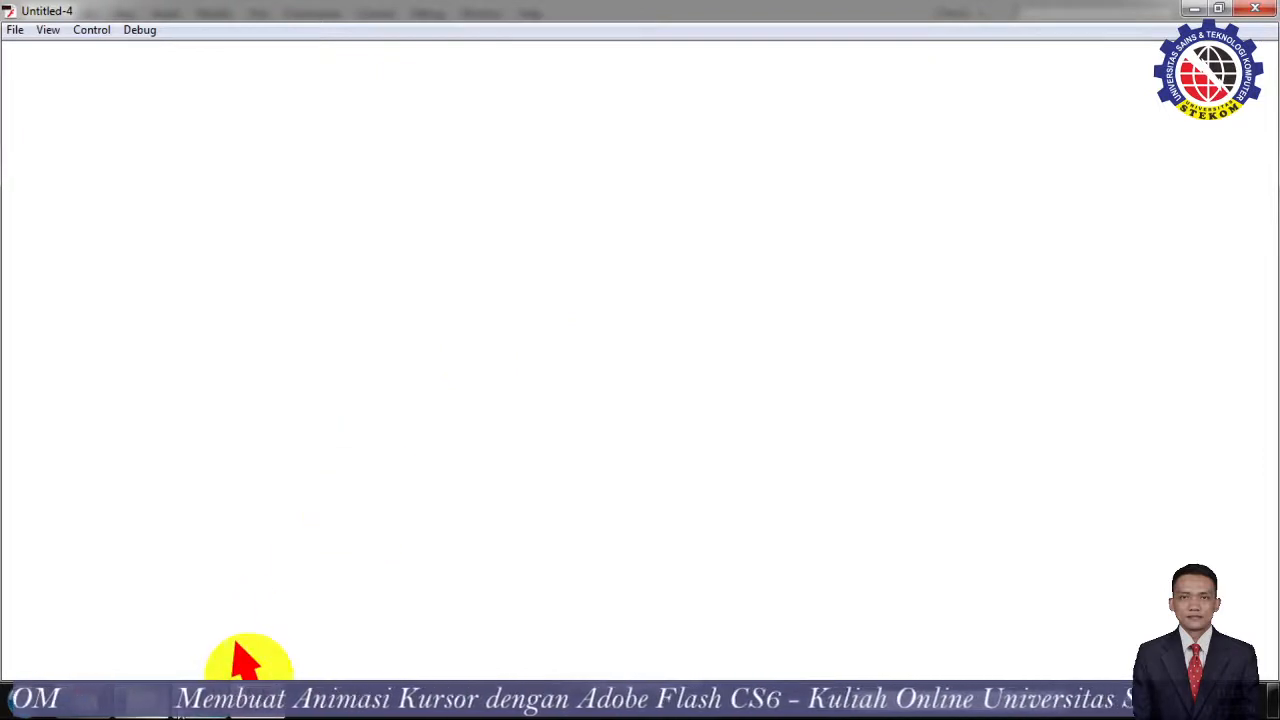
Switch to OBS and select the Display Capture source in the lanjut scene
mouse_move(245, 700)
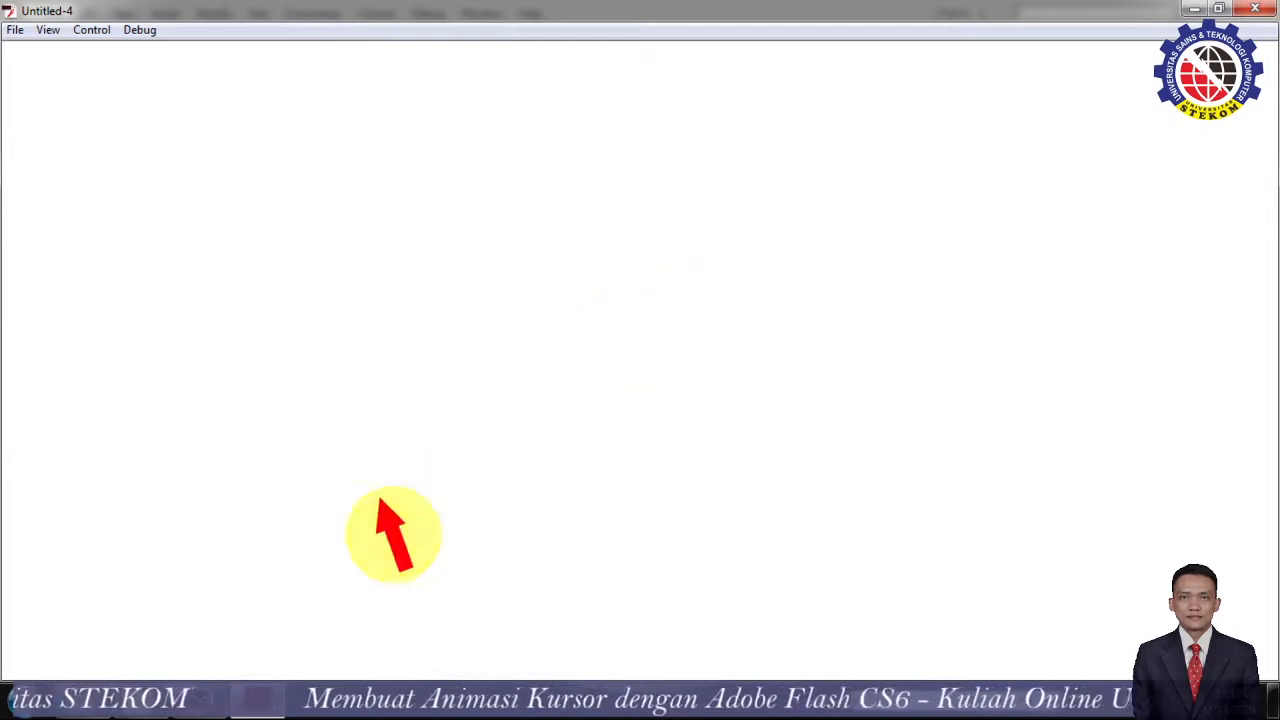
left_click(200, 700)
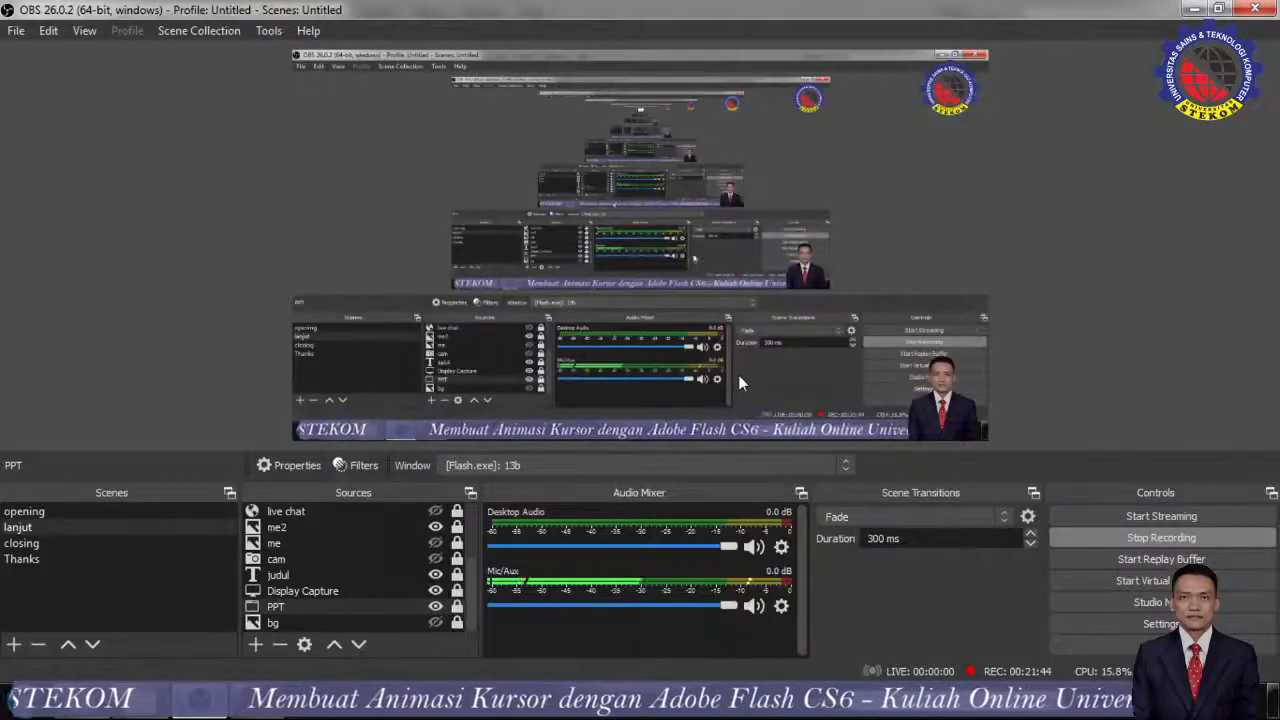
left_click(452, 591)
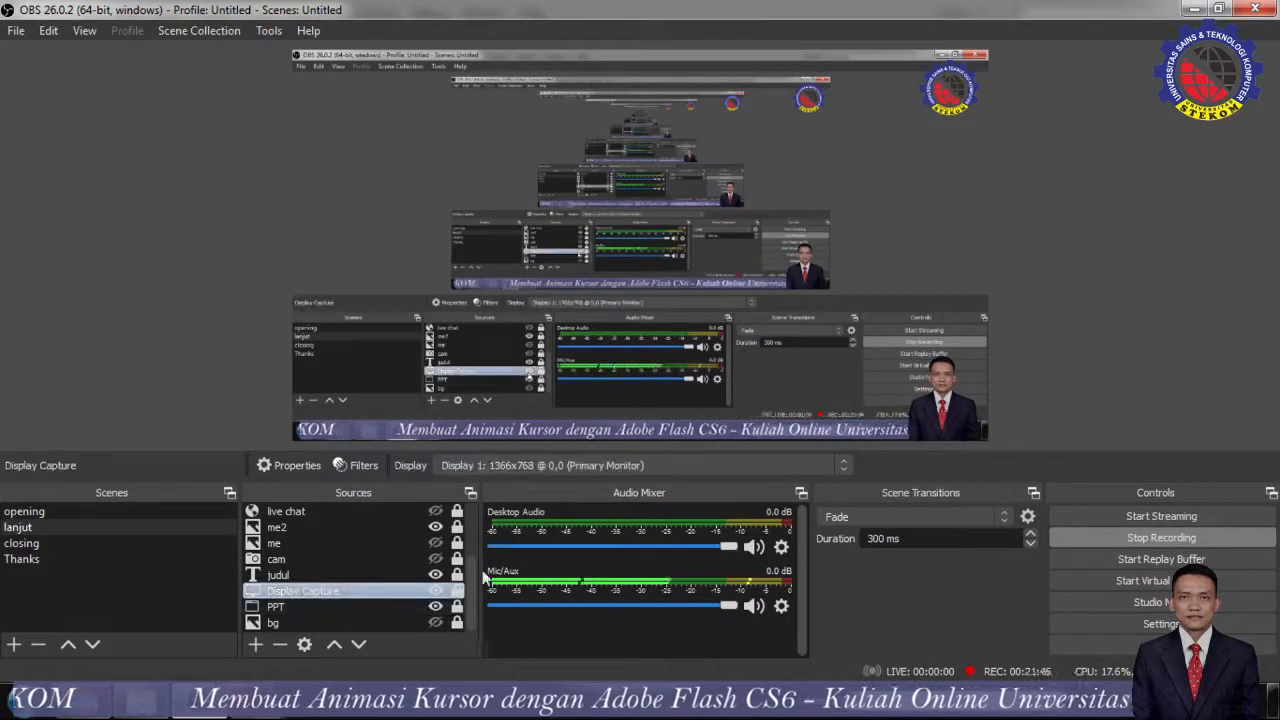